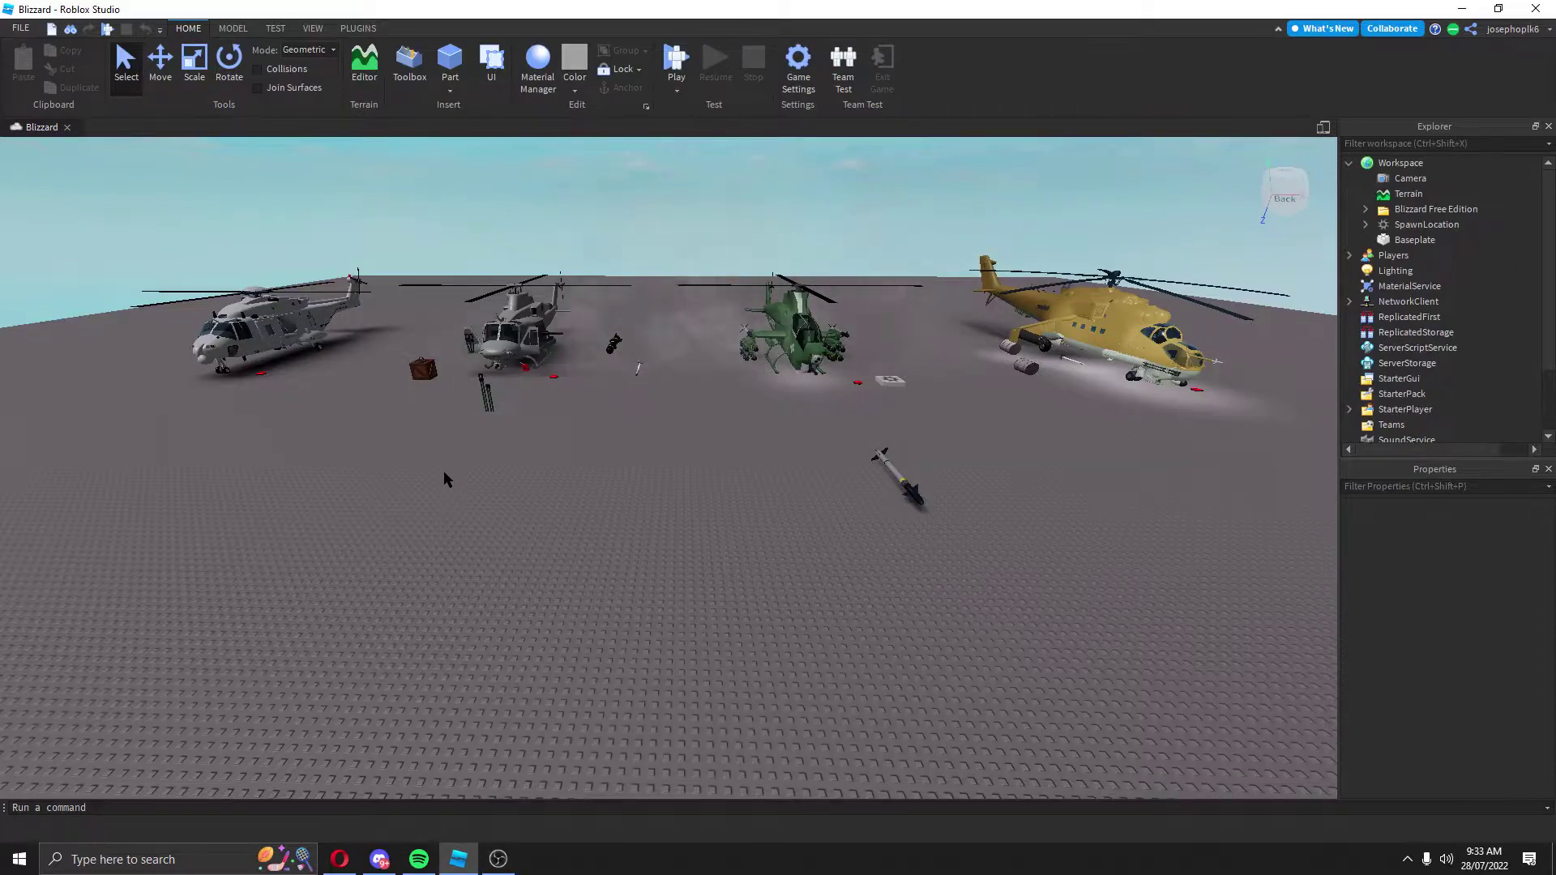
Fly the camera around the kit's helicopters in the viewport.
right_drag(445, 470, 462, 444)
scroll(493, 435, up, 3)
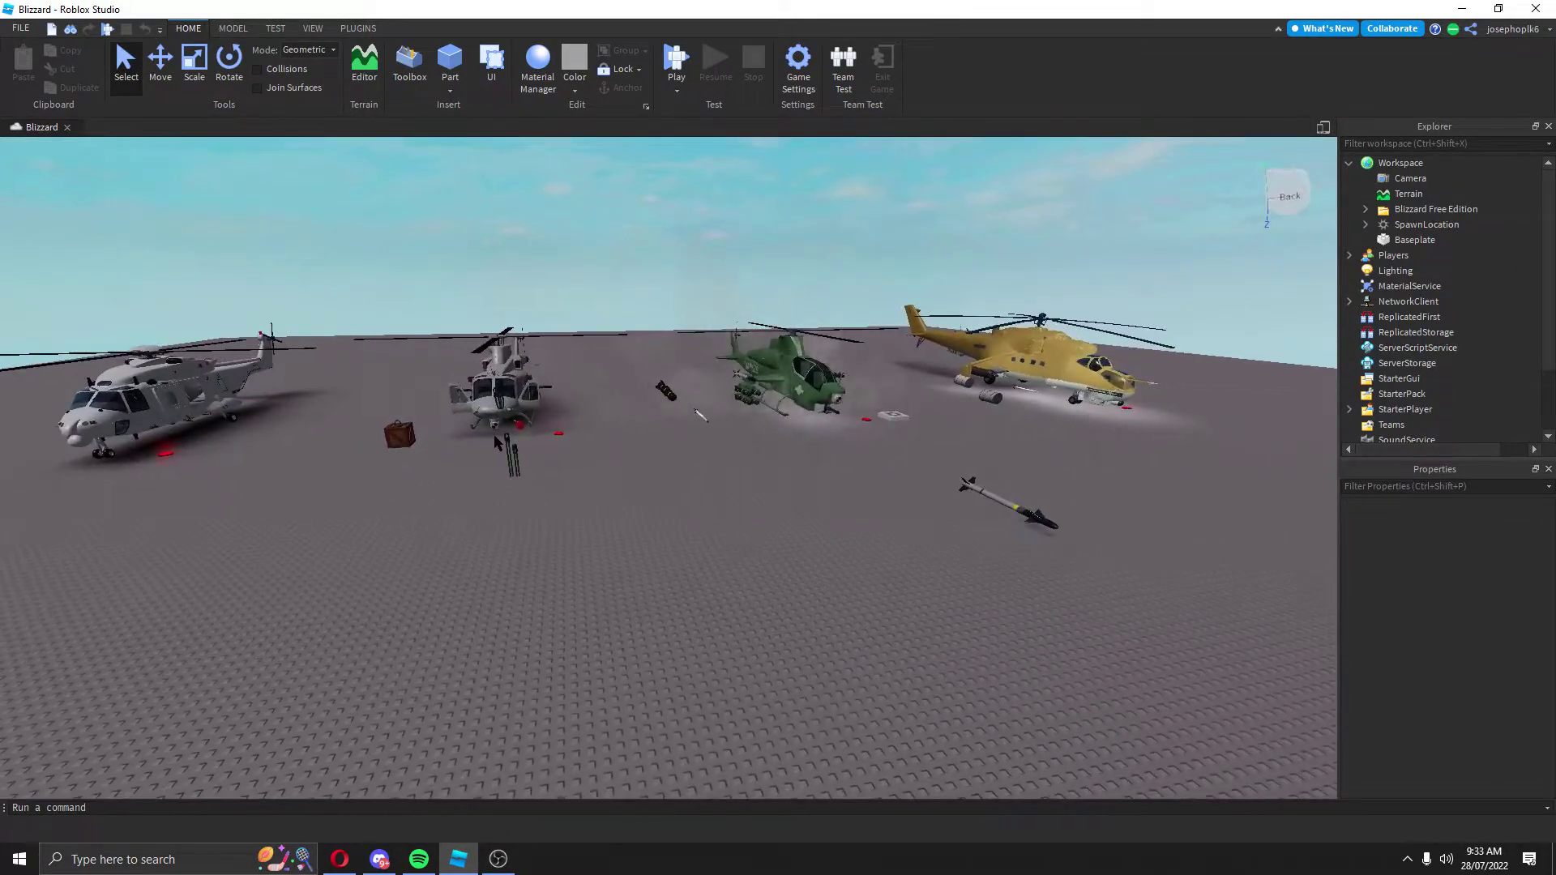
key(w)
key(a)
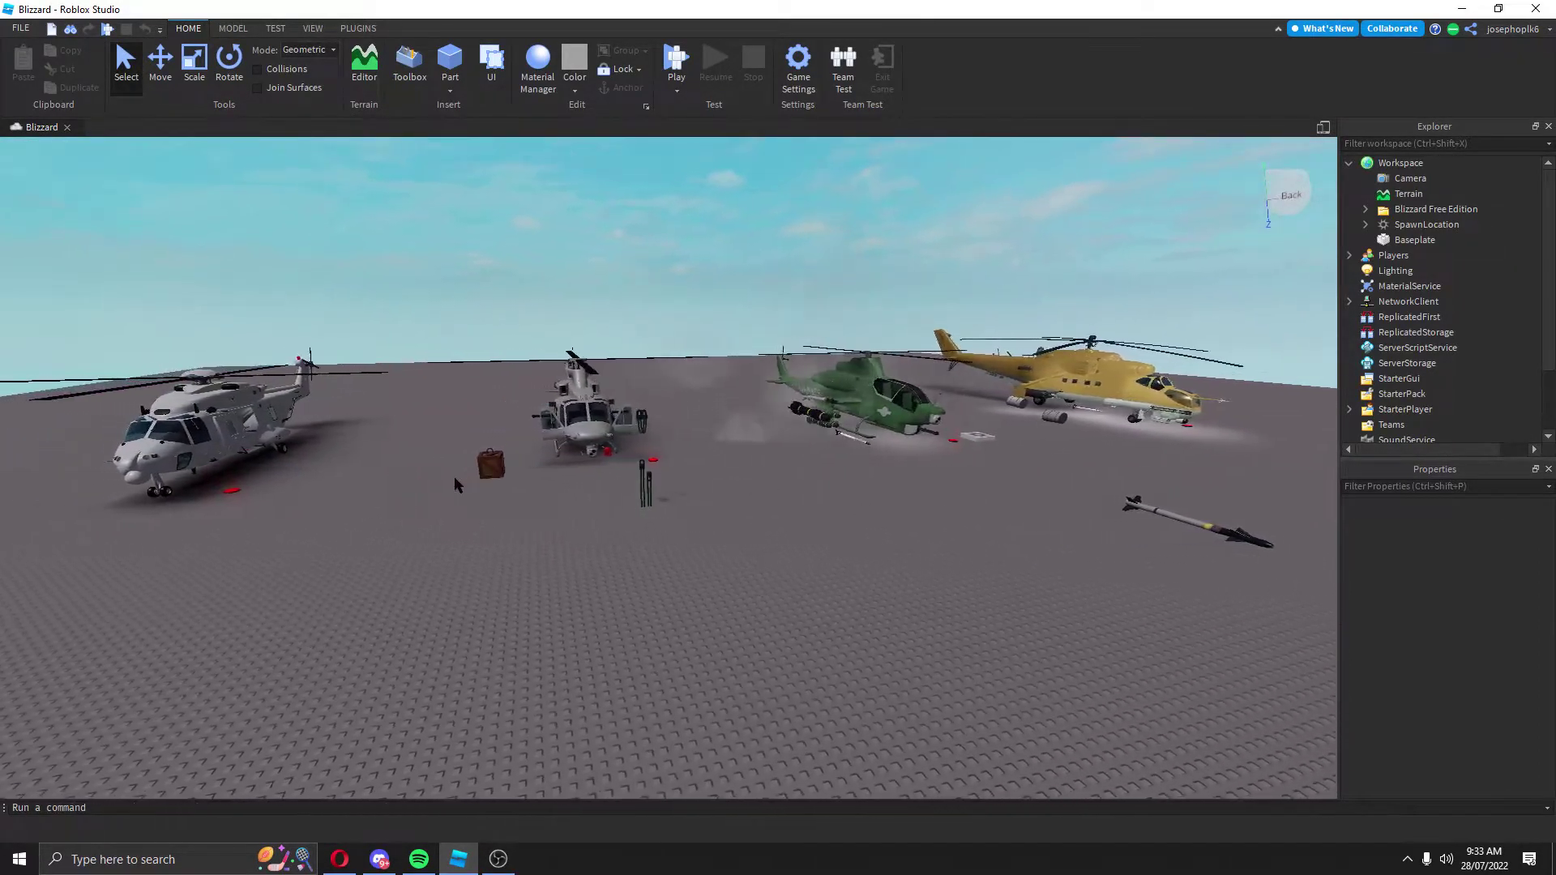
key(a)
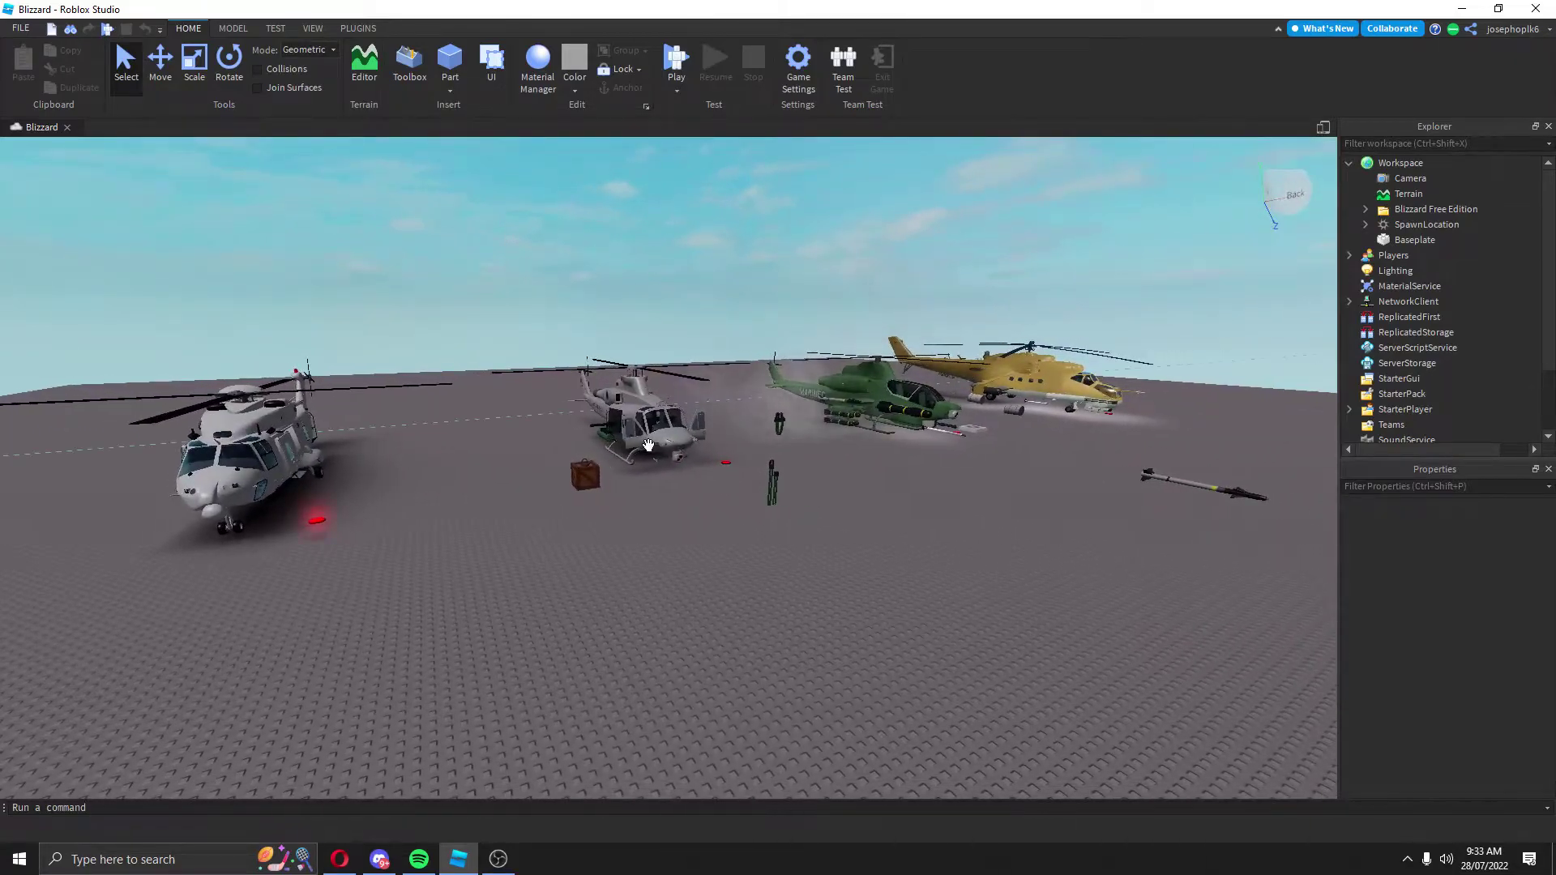
key(d)
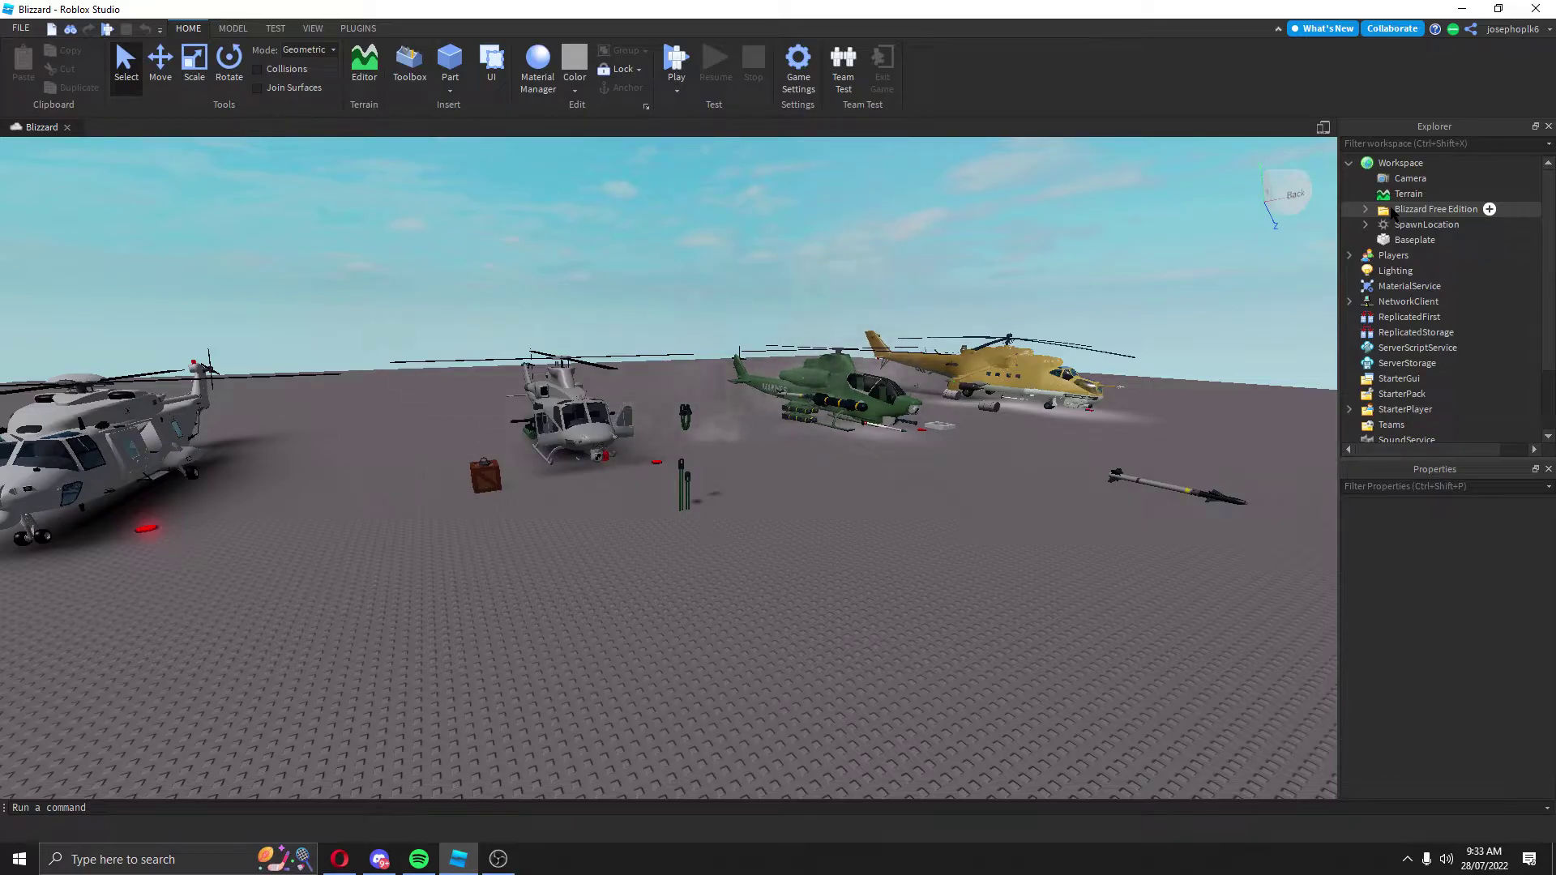
Expand the Blizzard Free Edition folder and look through its Un-Group models.
click(1440, 210)
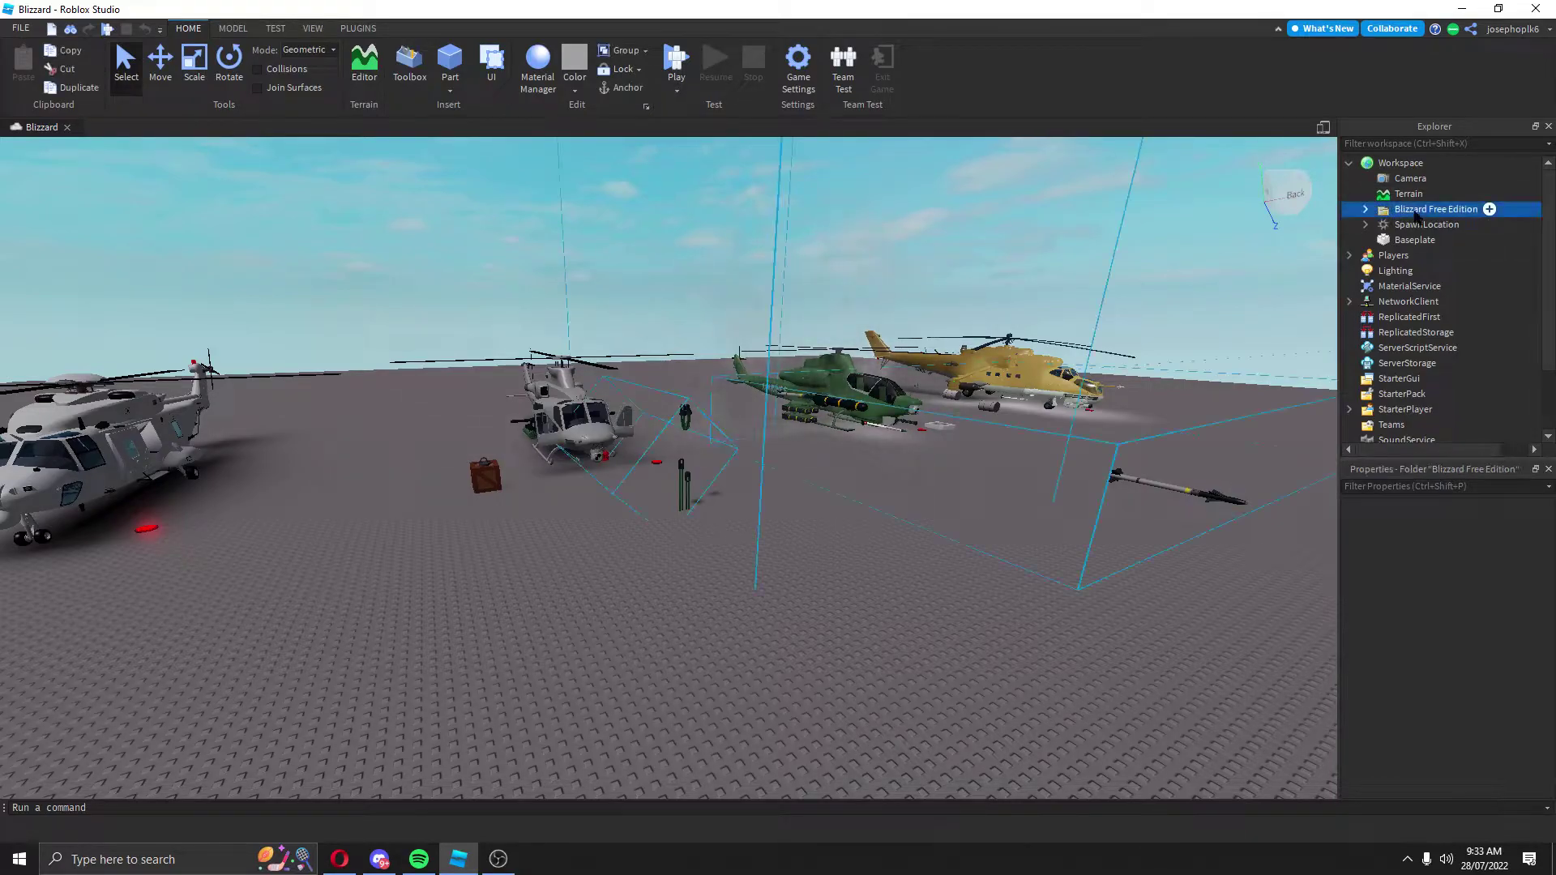
click(1364, 209)
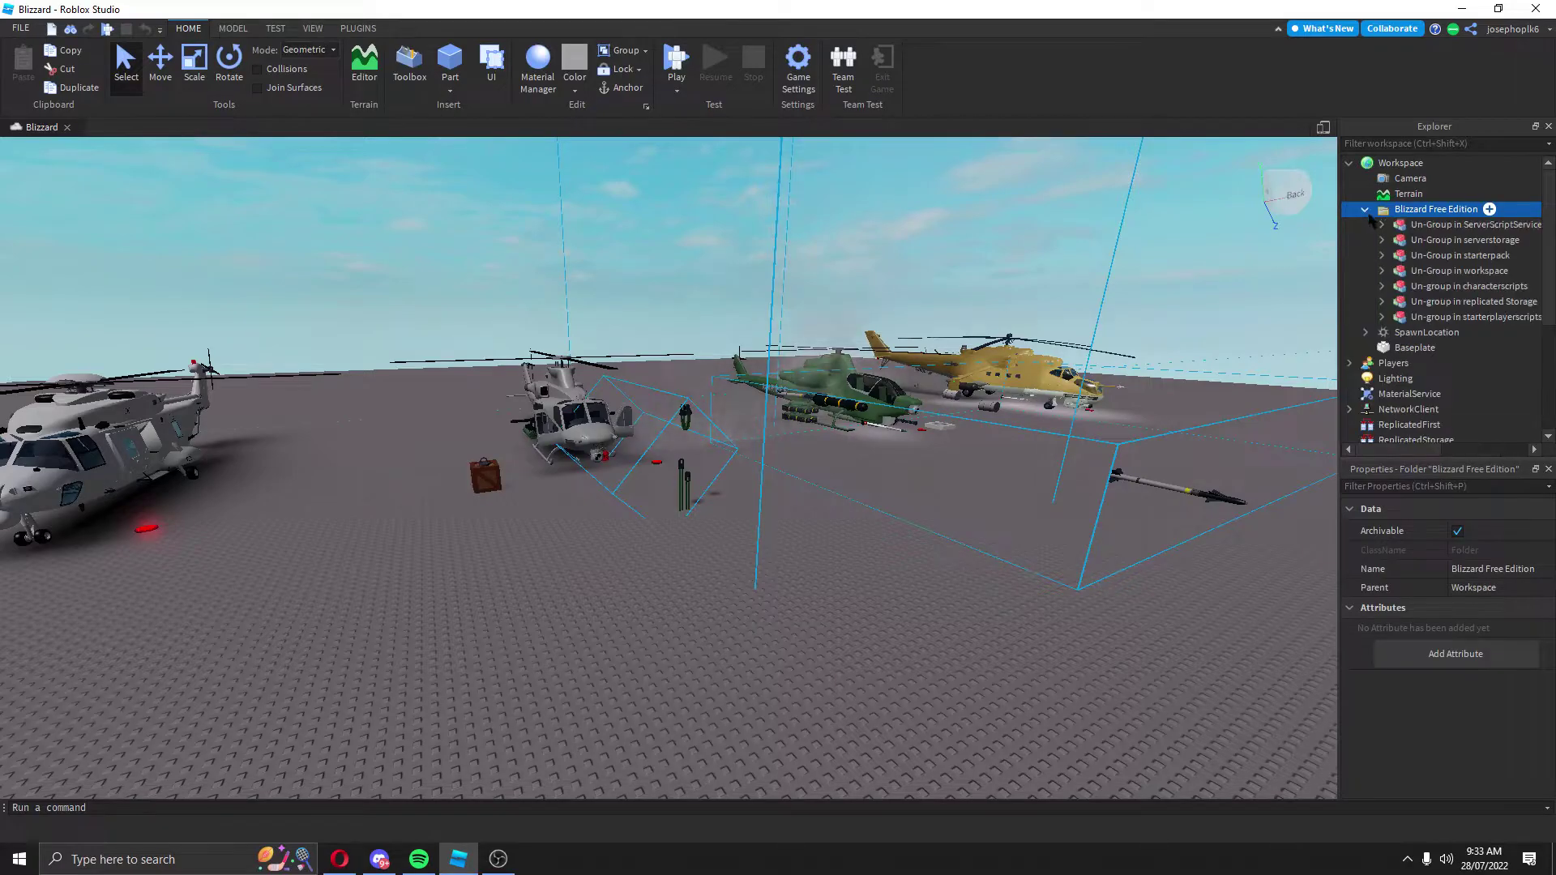
click(1452, 225)
click(1484, 255)
click(1477, 285)
click(1469, 301)
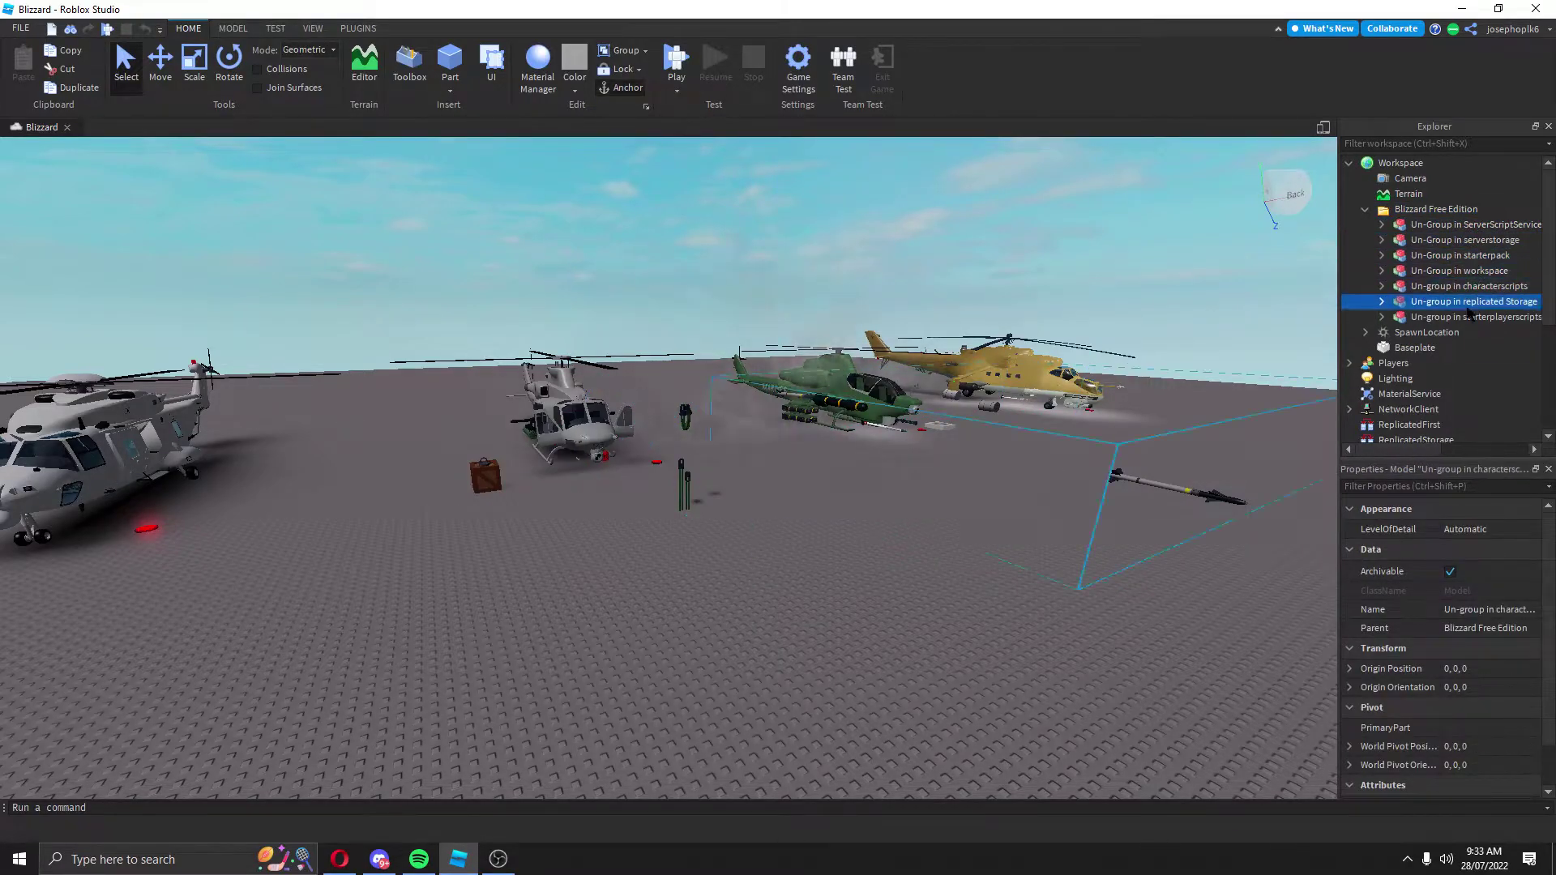
click(1458, 270)
click(1437, 210)
click(1473, 225)
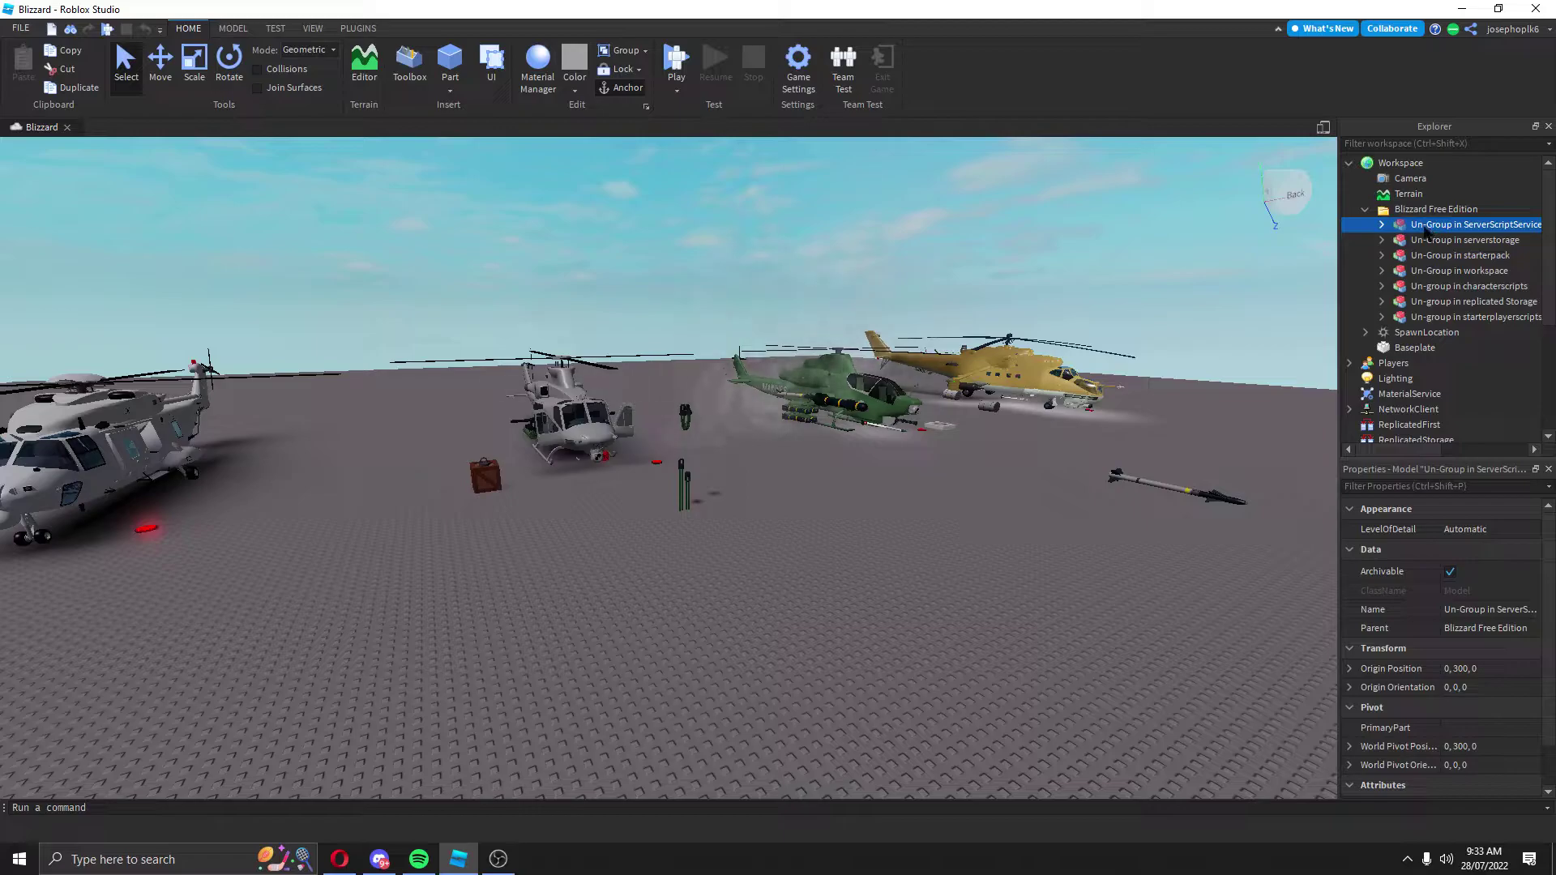
mouse_move(1428, 232)
mouse_down()
mouse_move(1491, 314)
mouse_move(1423, 283)
mouse_up()
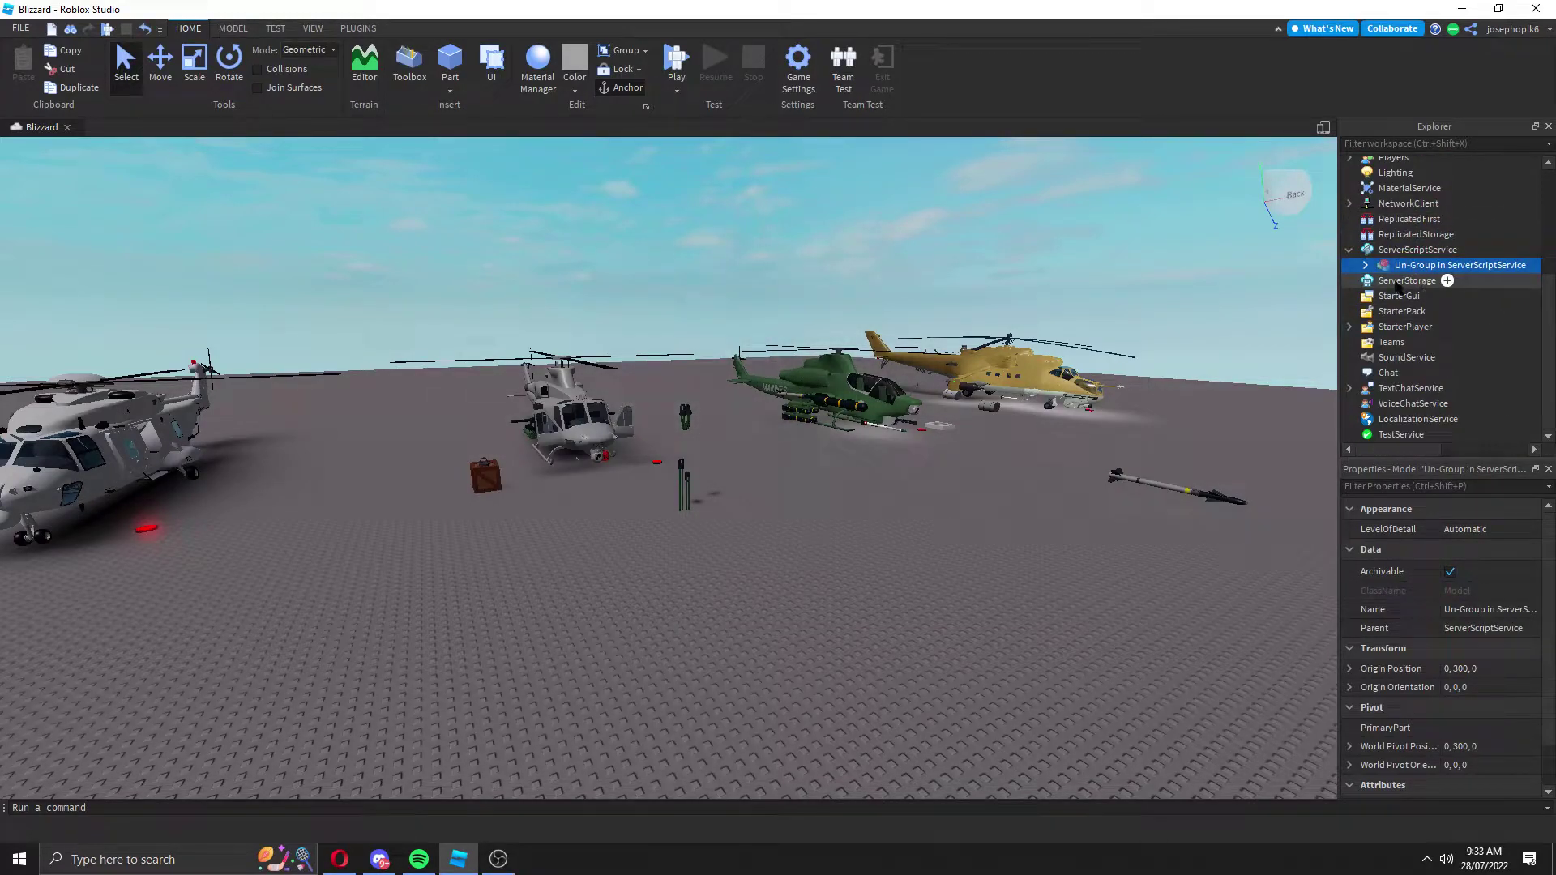
scroll(1398, 267, up, 3)
Move the ServerStorage, StarterPack and Workspace Un-Group models into their services and ungroup them.
click(1416, 229)
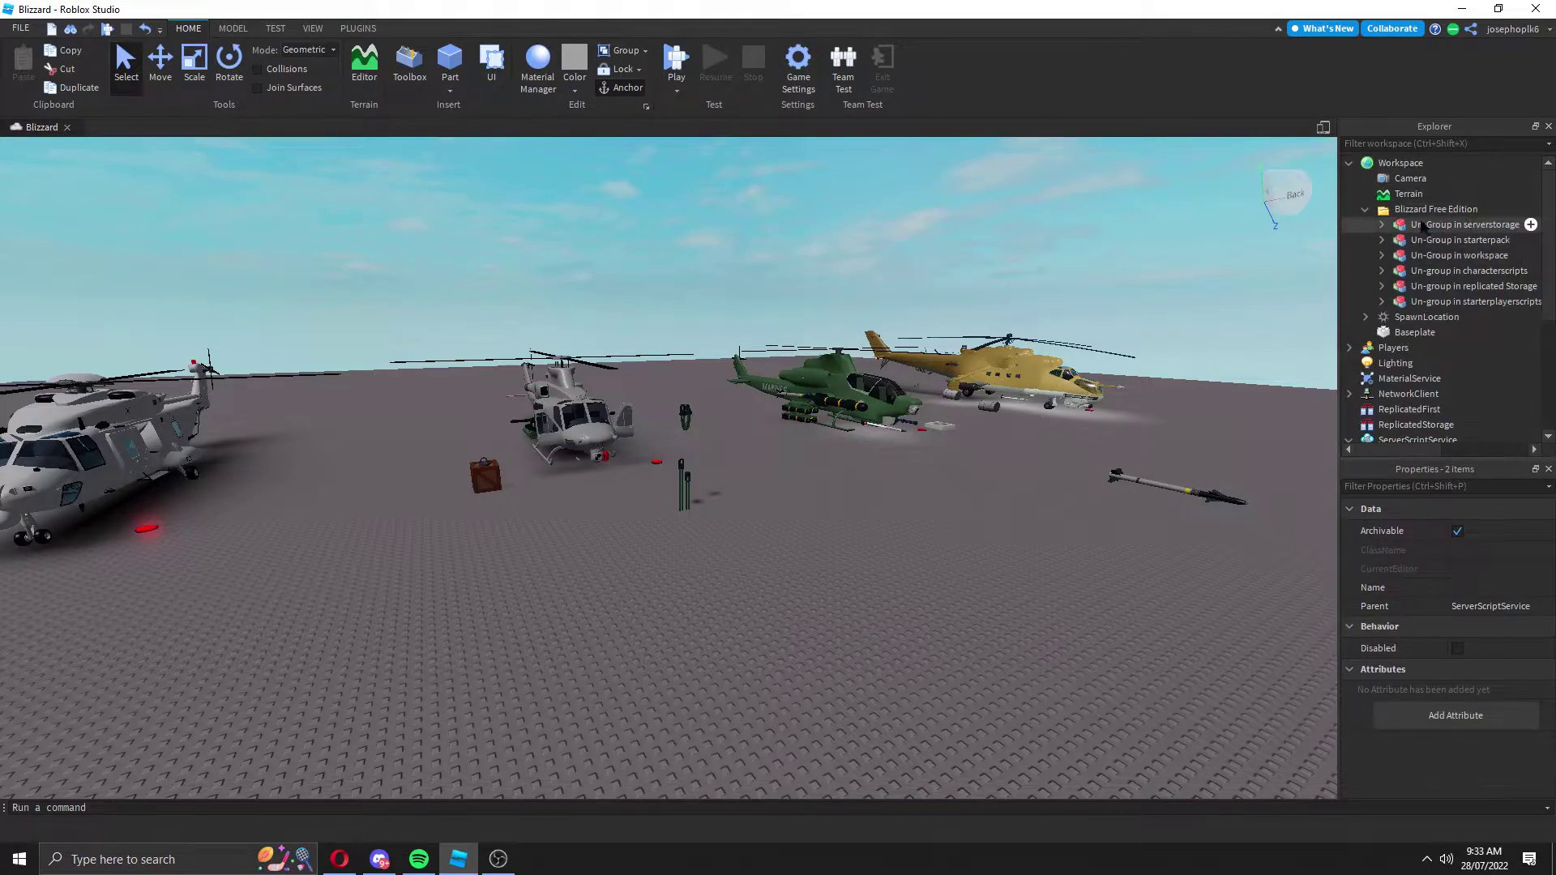
mouse_move(1416, 229)
mouse_down()
mouse_move(1493, 358)
mouse_move(1447, 414)
mouse_up()
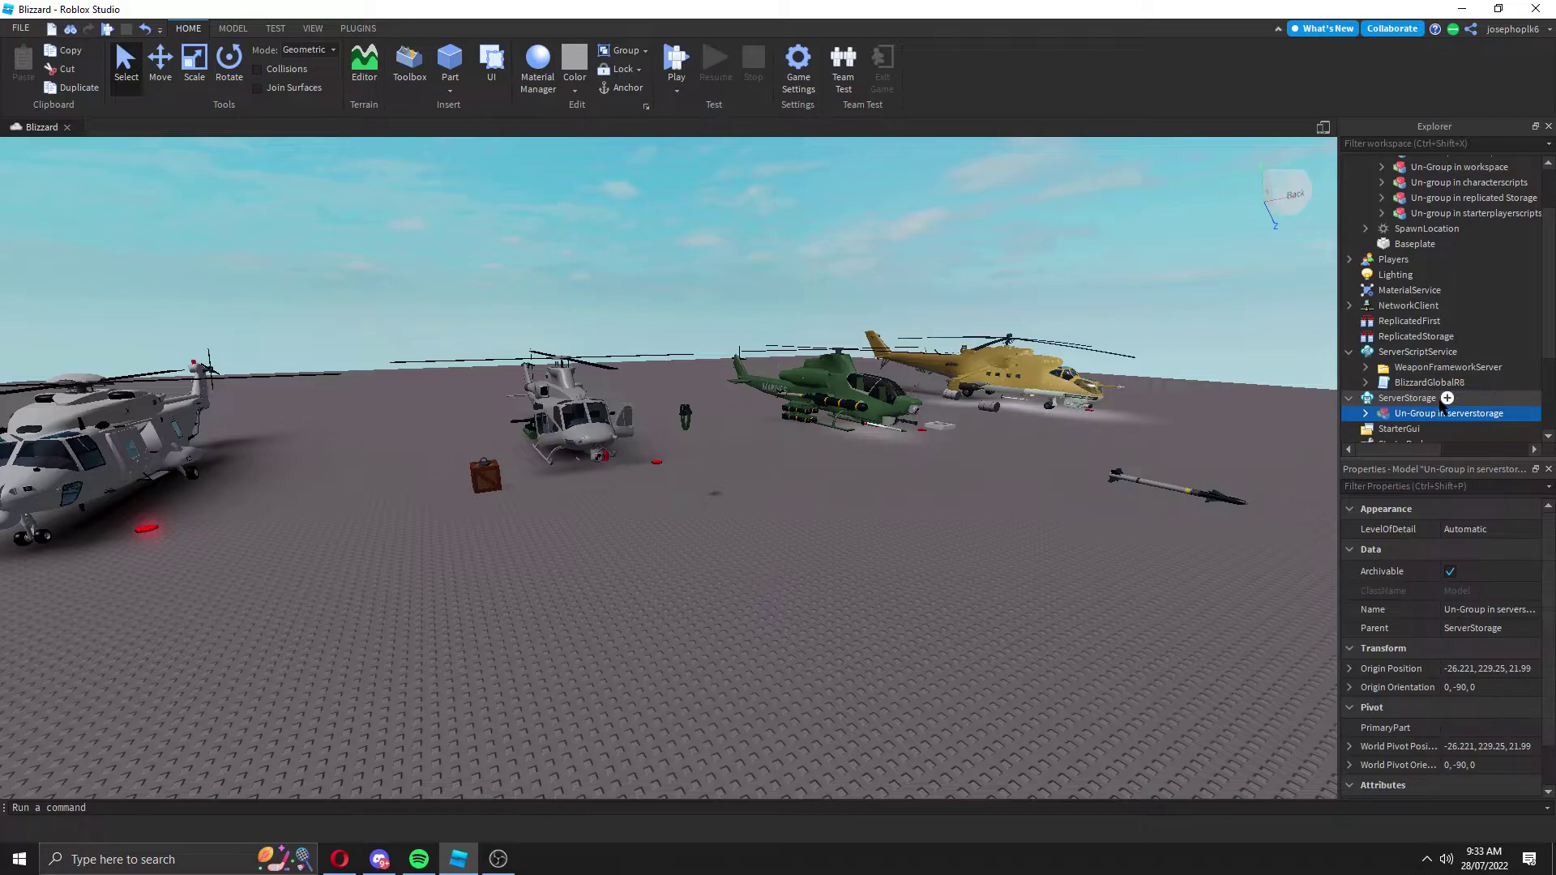
scroll(1462, 301, up, 2)
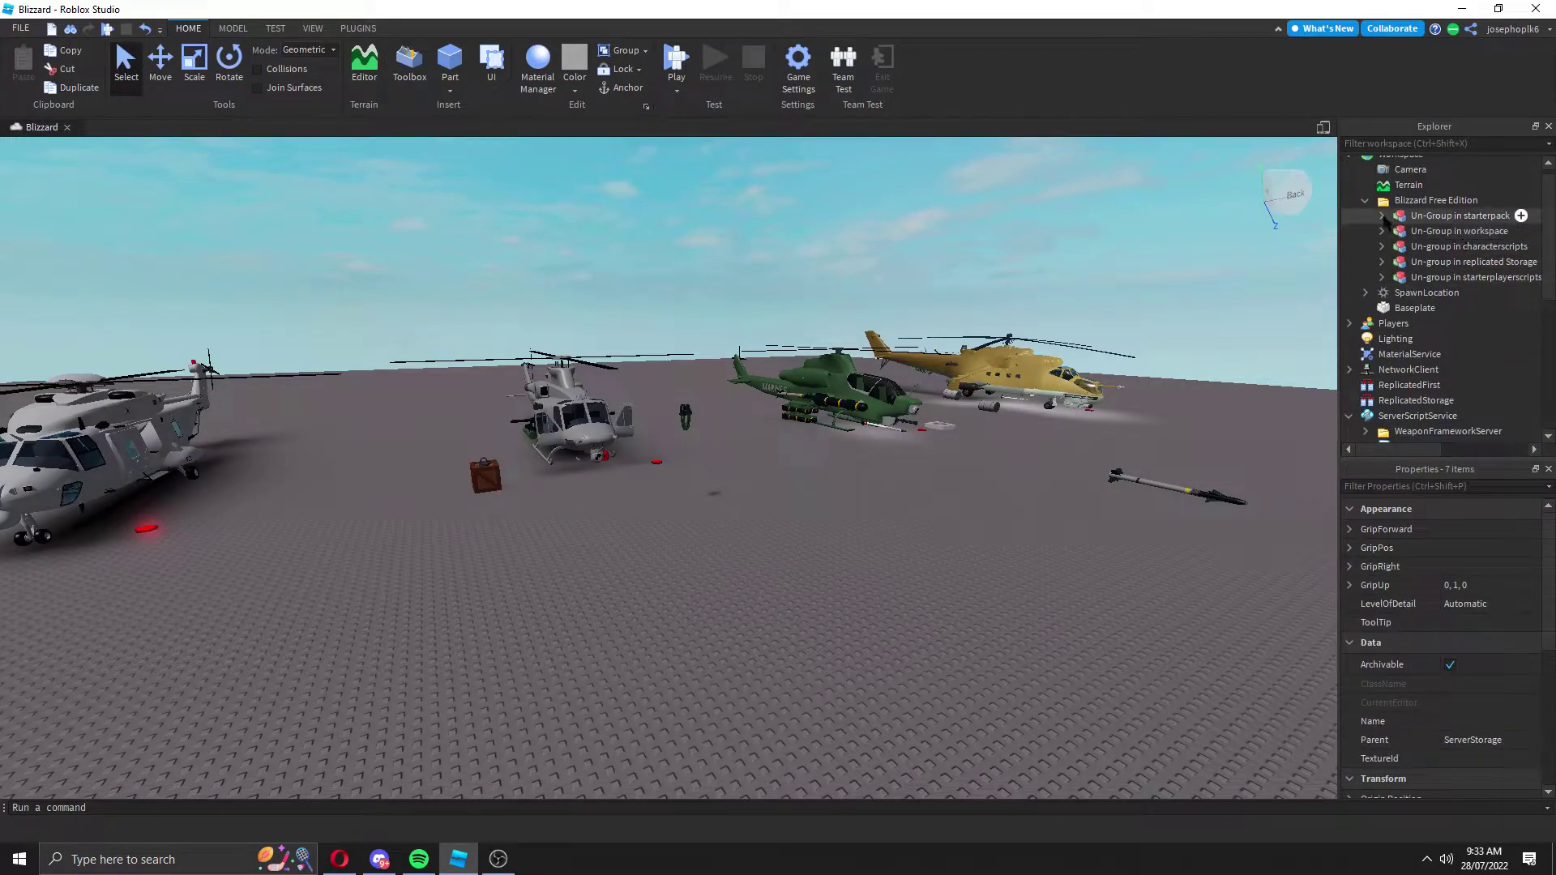
mouse_move(1413, 216)
mouse_down()
mouse_move(1476, 332)
mouse_move(1381, 311)
mouse_up()
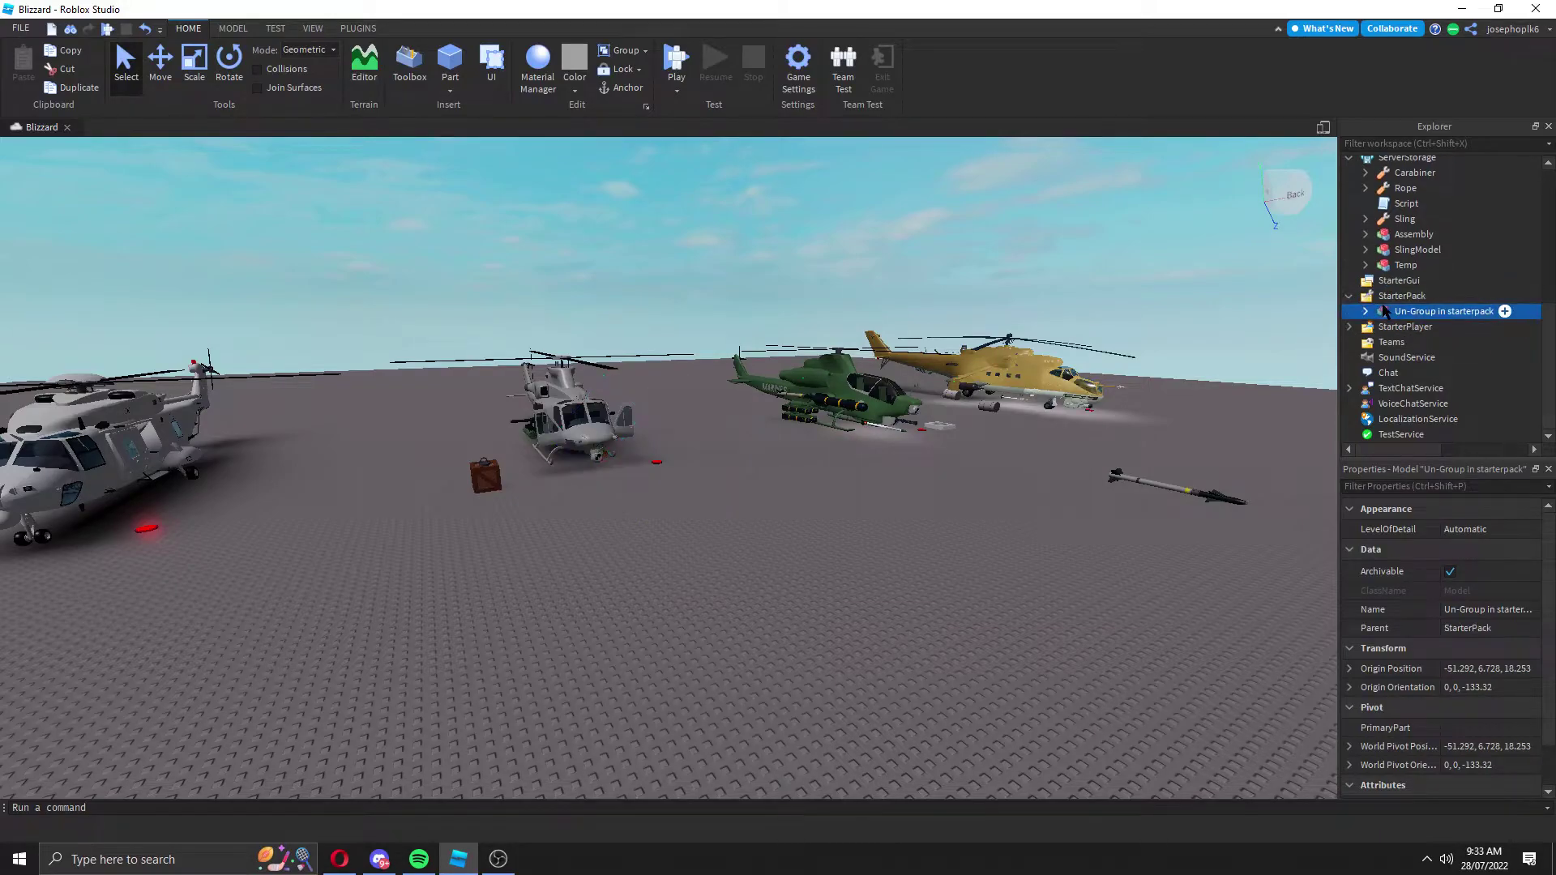
key(ctrl+u)
scroll(1434, 292, up, 10)
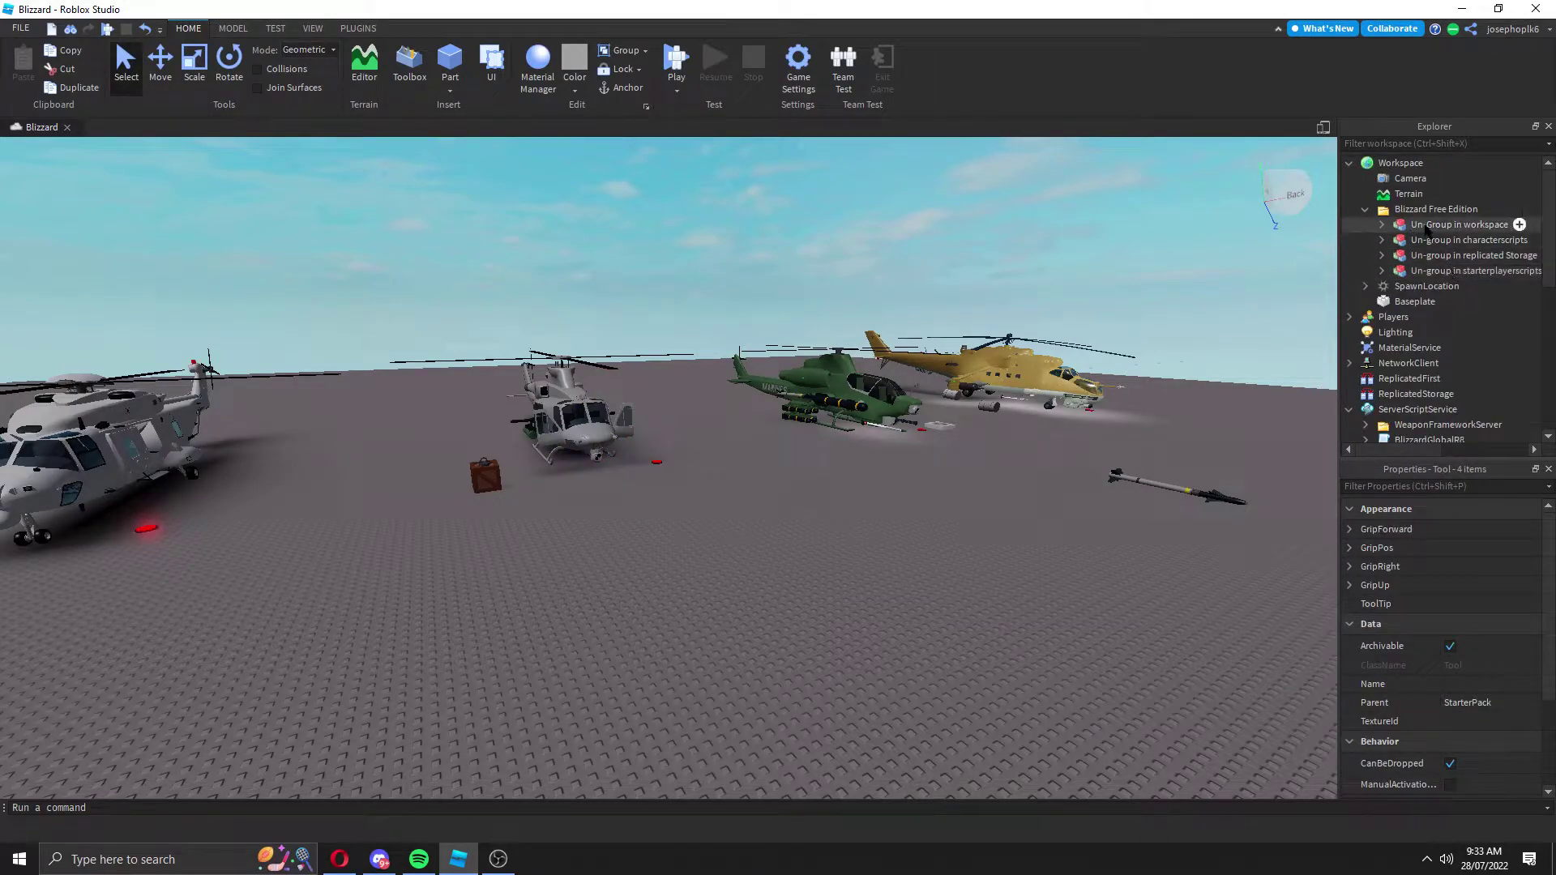
click(1434, 224)
drag(1406, 170, 1403, 165)
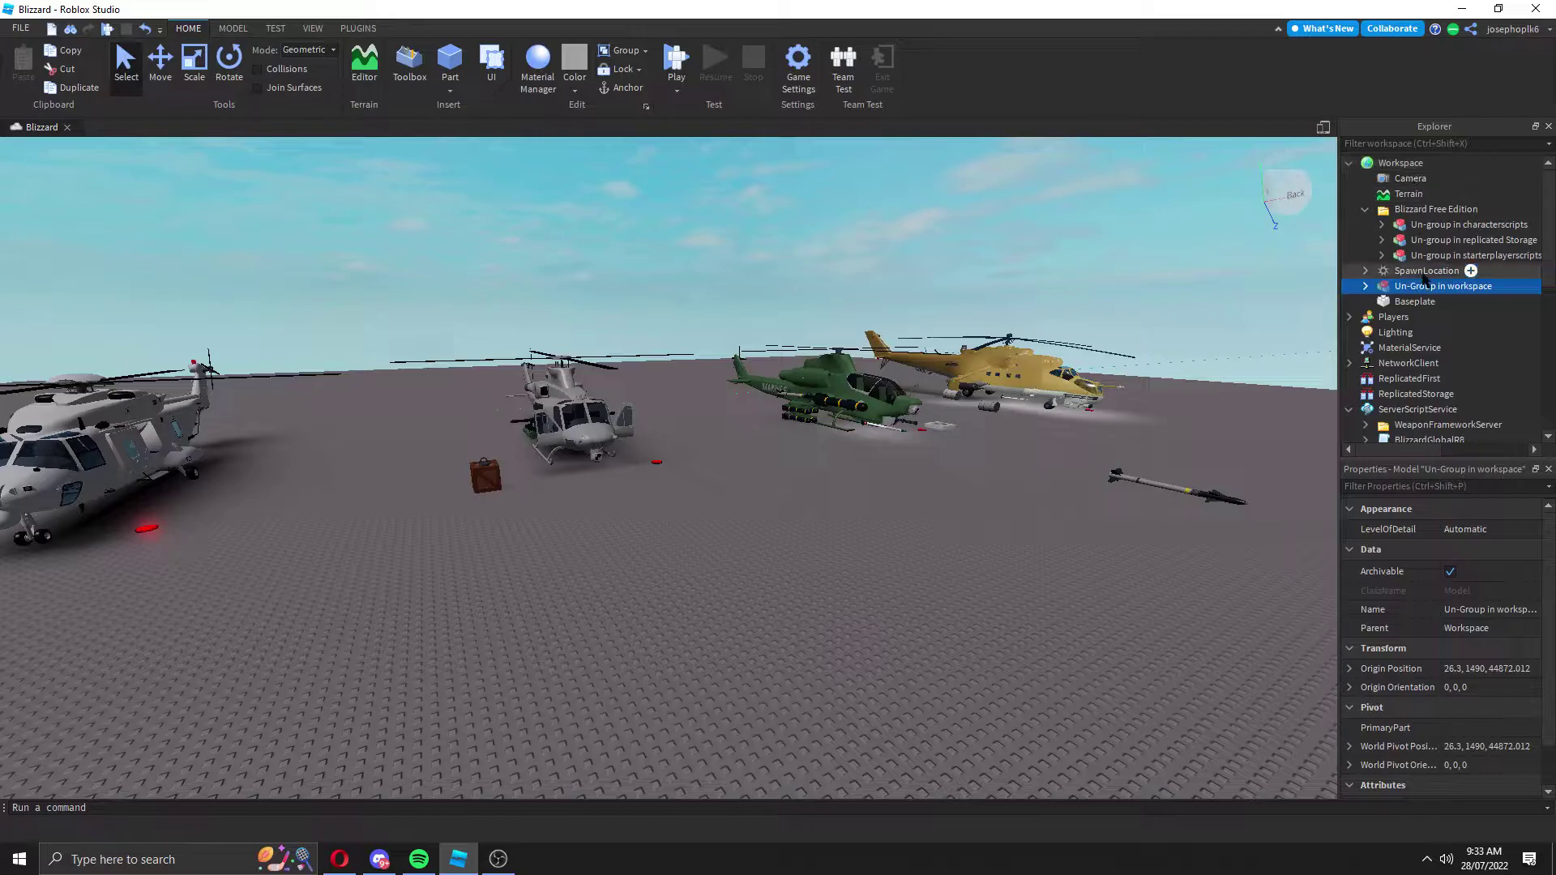
key(ctrl+u)
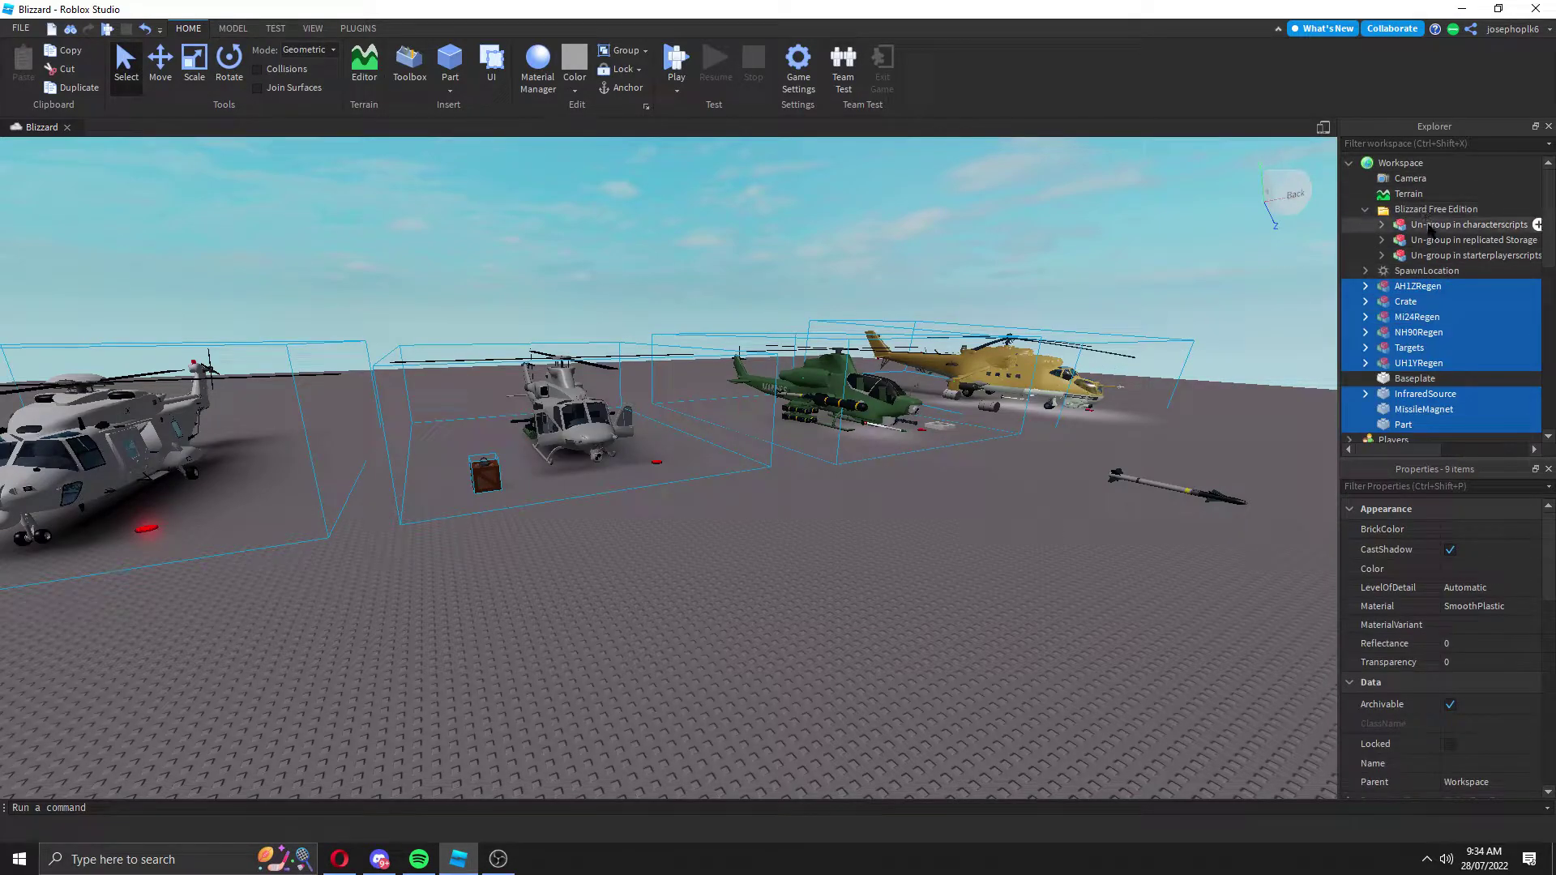
click(1433, 229)
mouse_move(1419, 232)
mouse_down()
mouse_move(1498, 330)
mouse_move(1423, 320)
mouse_up()
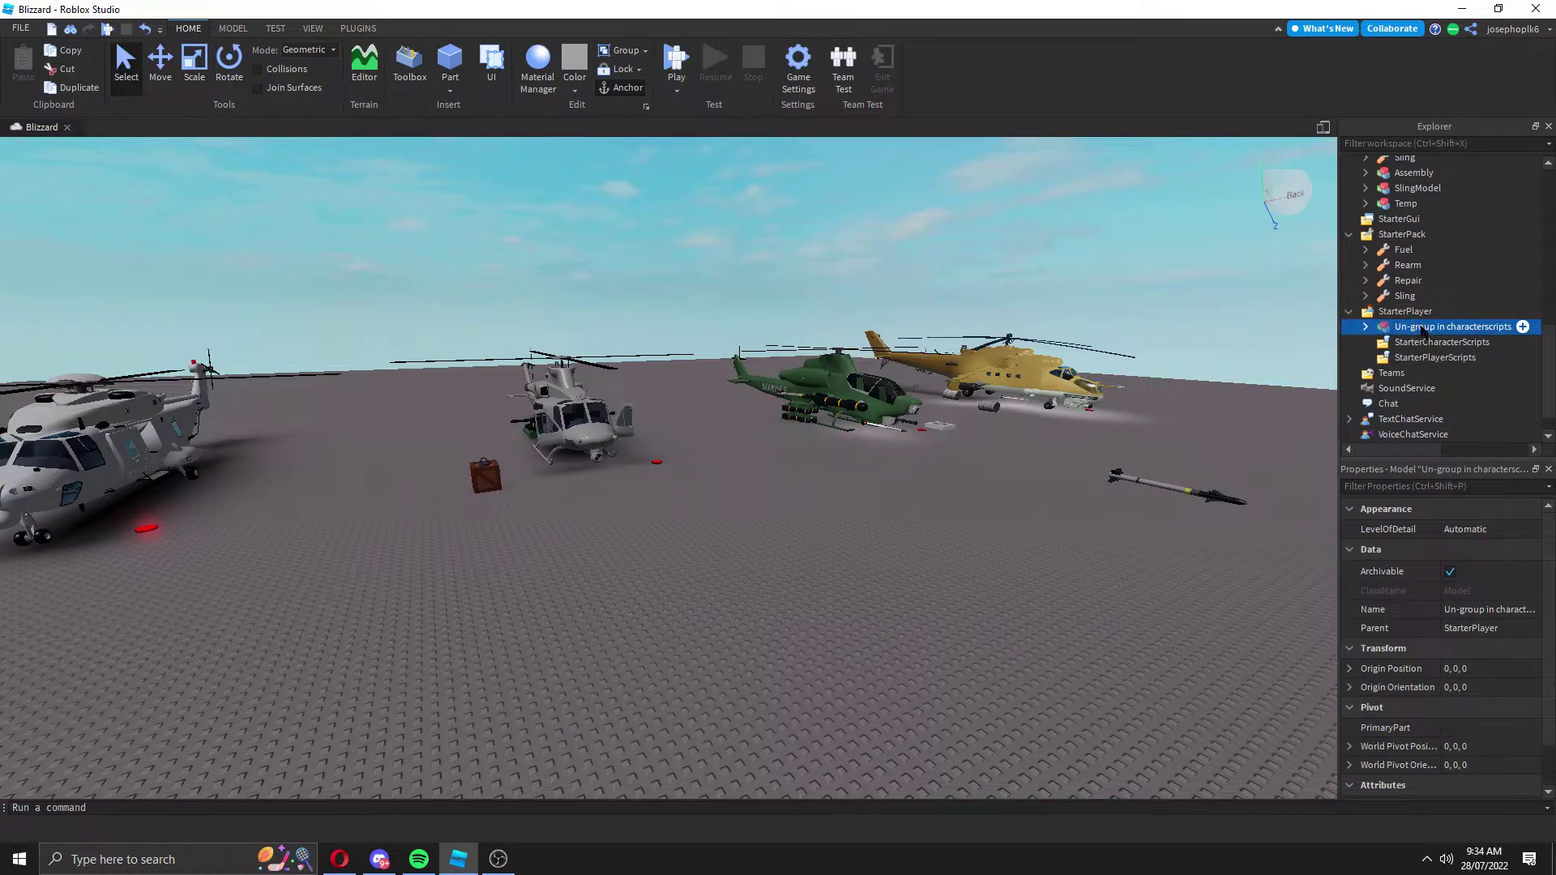
Ungroup the characterscripts and replicated storage Un-Group models.
right_click(1442, 345)
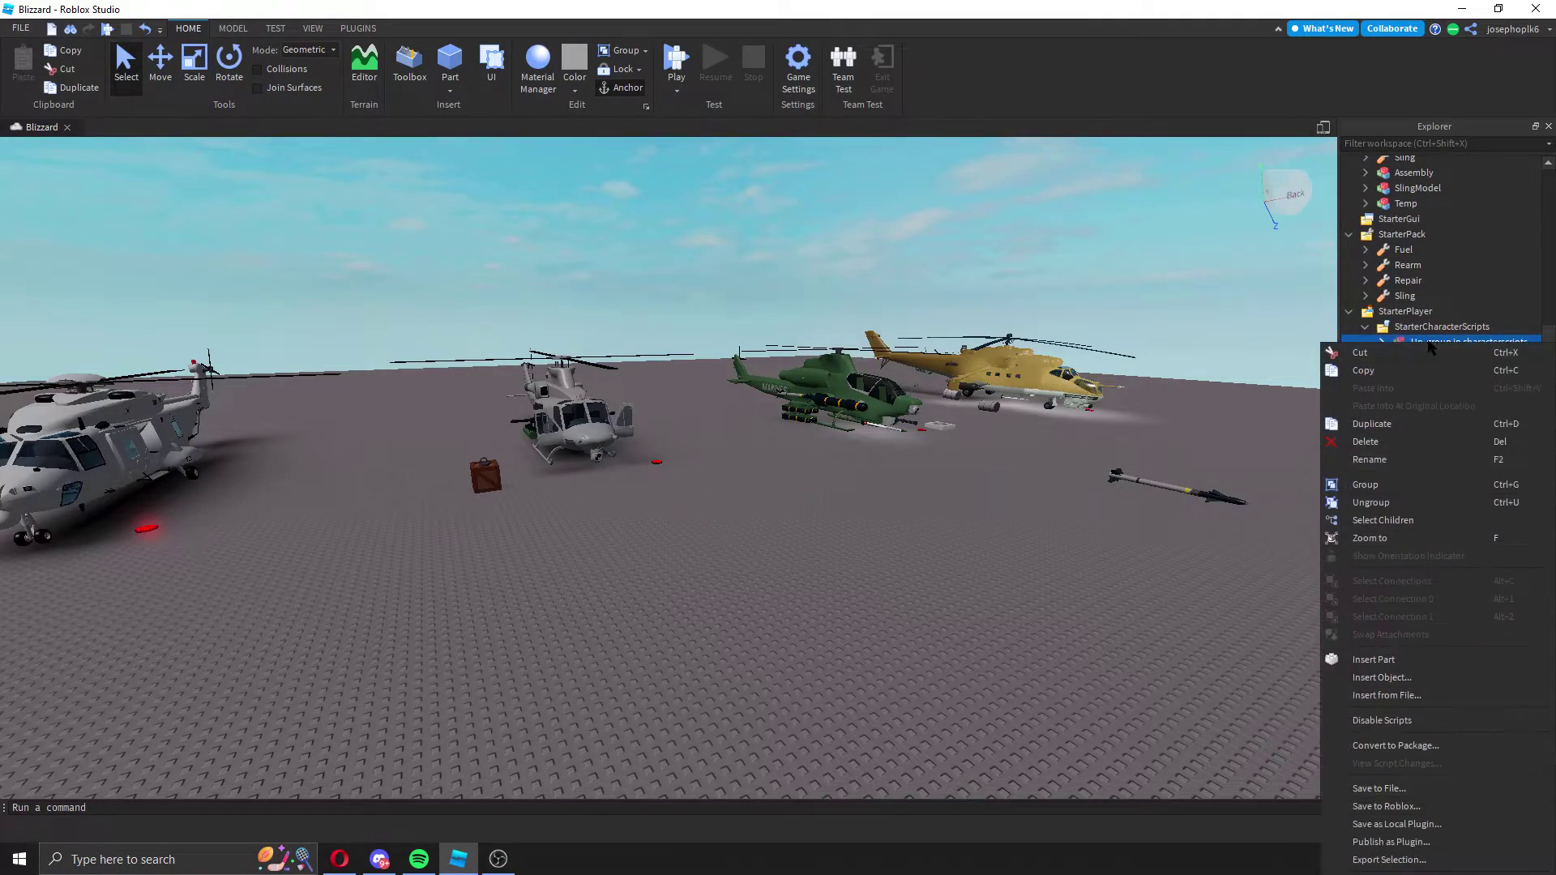
key(Escape)
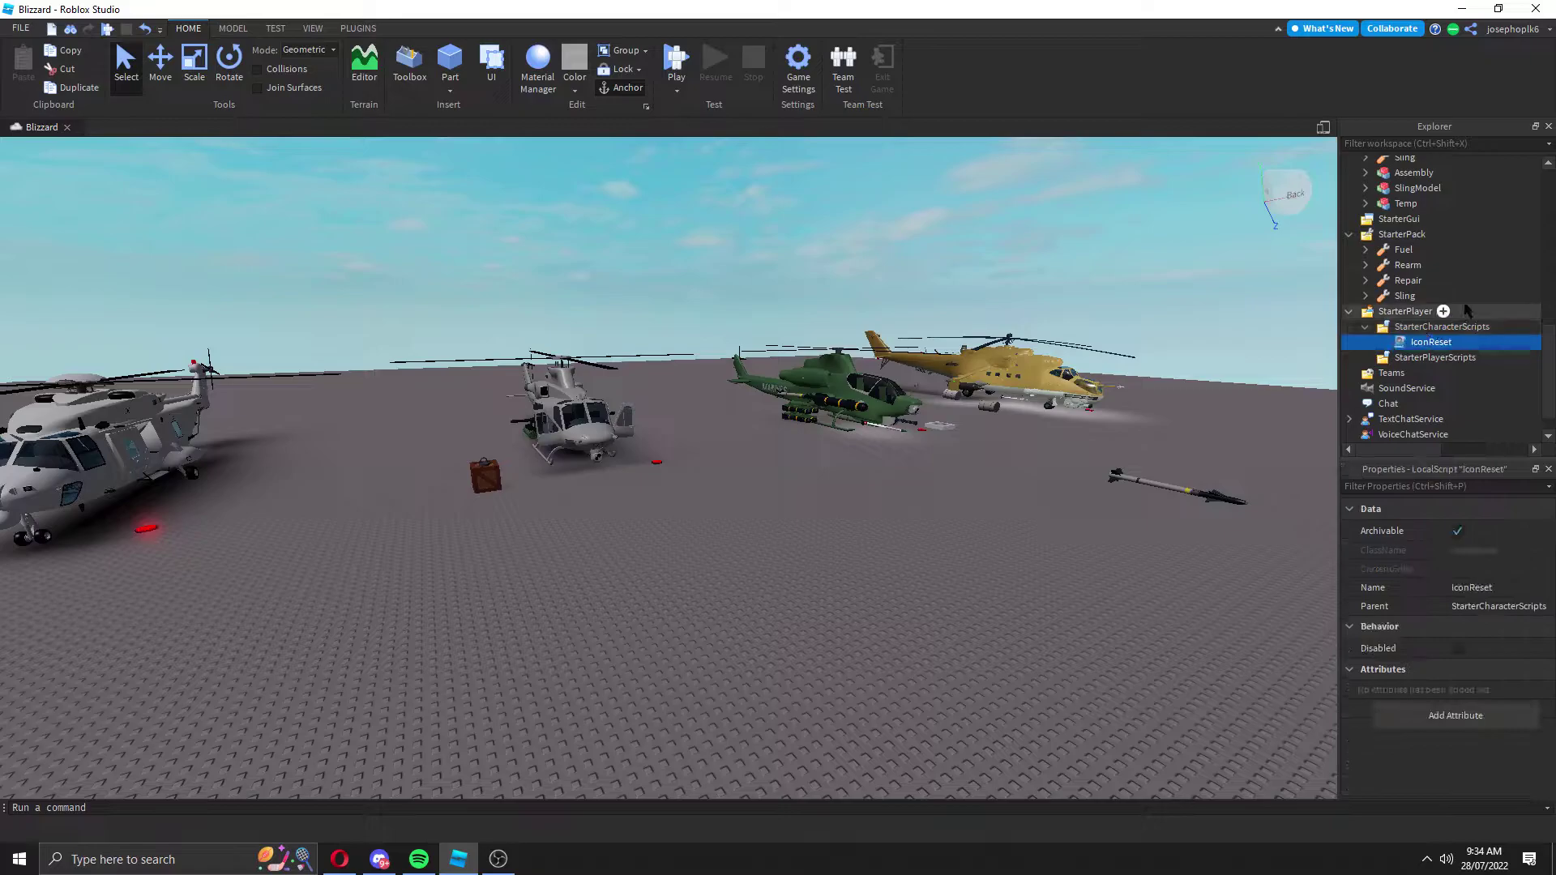
scroll(1463, 290, up, 5)
scroll(1465, 246, up, 5)
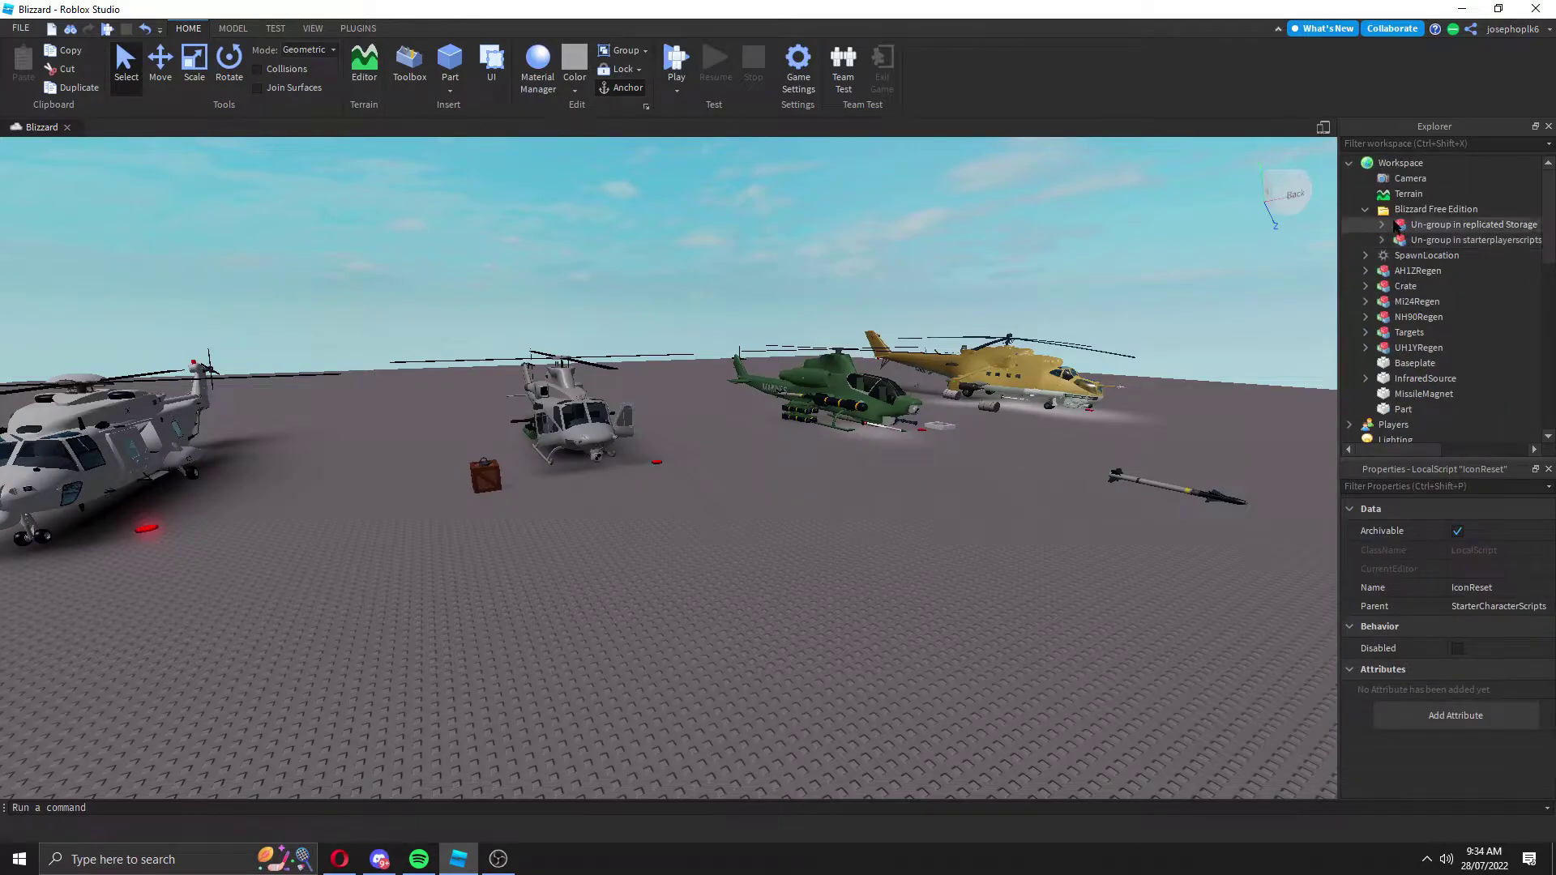
click(1427, 228)
mouse_move(1430, 227)
mouse_down()
mouse_move(1470, 313)
mouse_move(1516, 290)
mouse_move(1490, 299)
mouse_up()
scroll(1464, 314, down, 10)
scroll(1477, 289, up, 5)
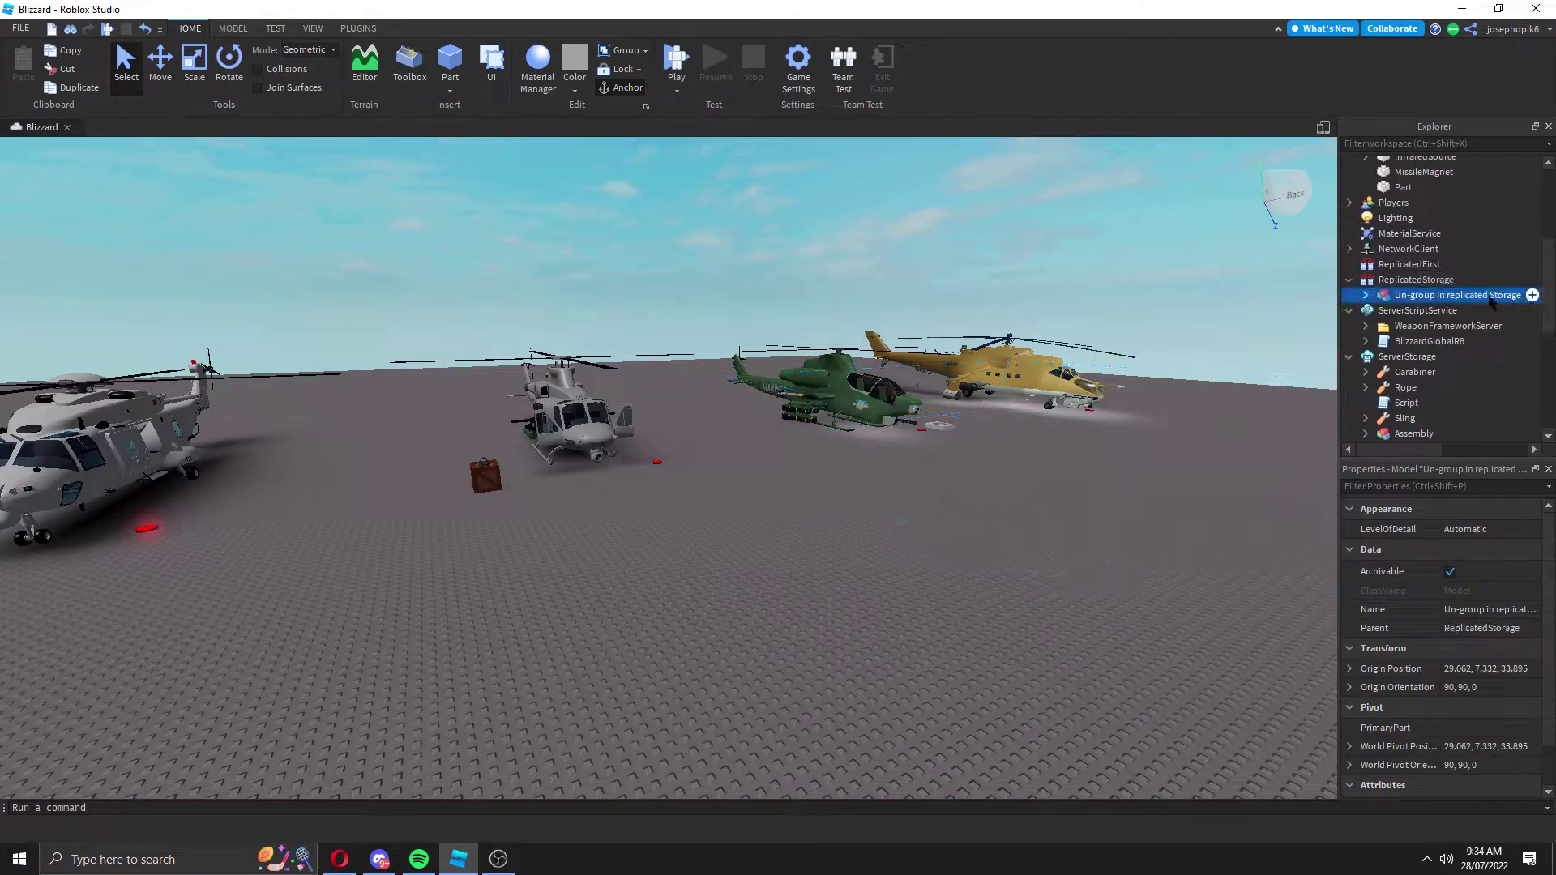
key(ctrl+u)
Ungroup the starterplayerscripts model into LocalBulletFramework, AttachmentMatch and SpinAnimations.
click(1350, 279)
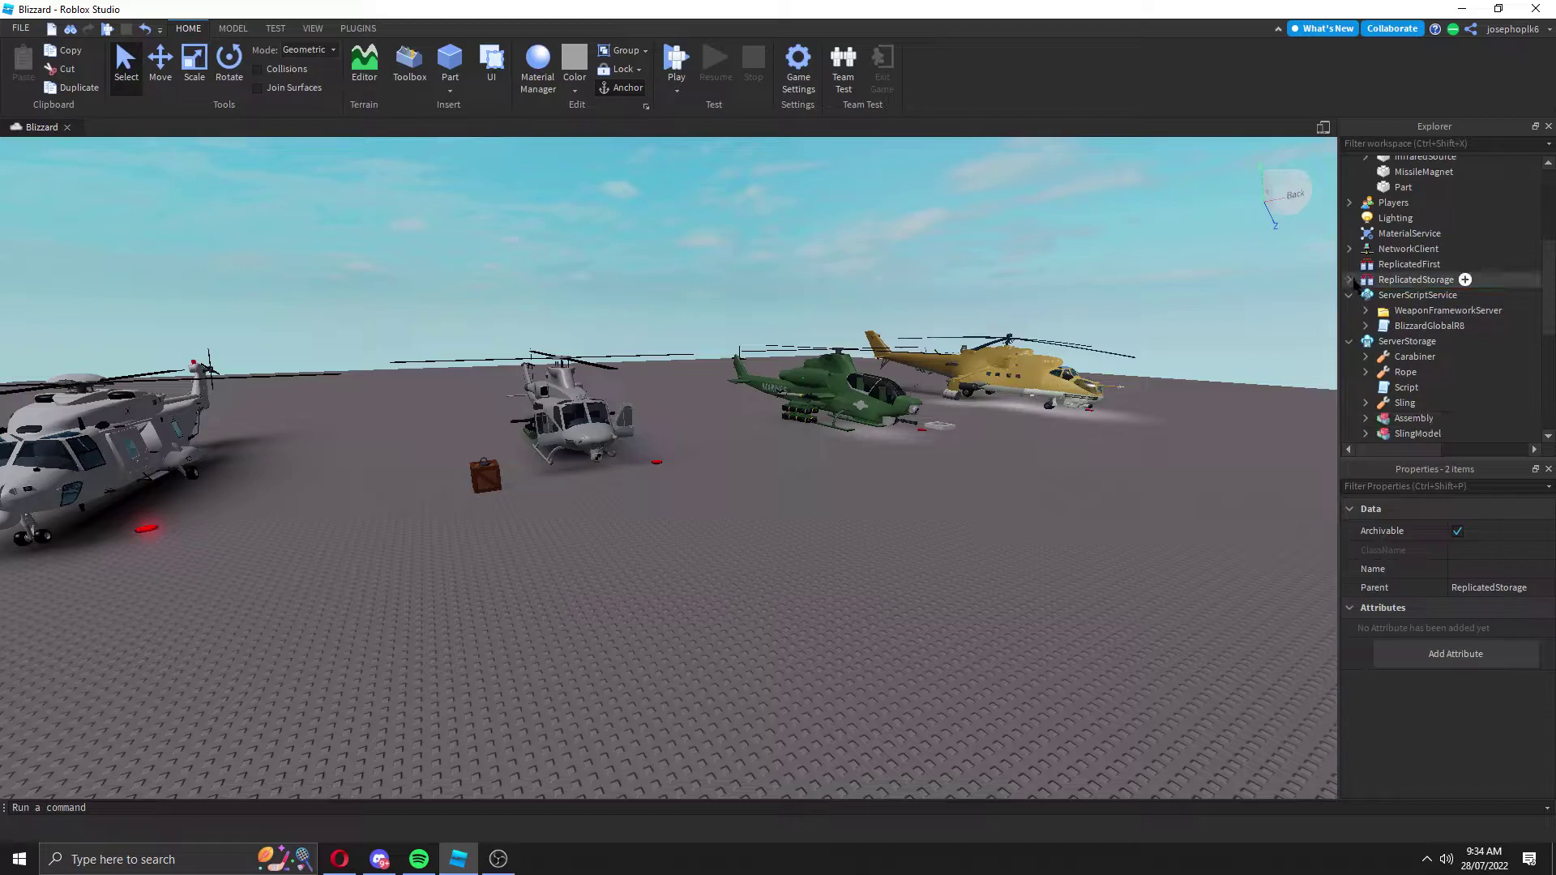
click(1350, 311)
click(1350, 356)
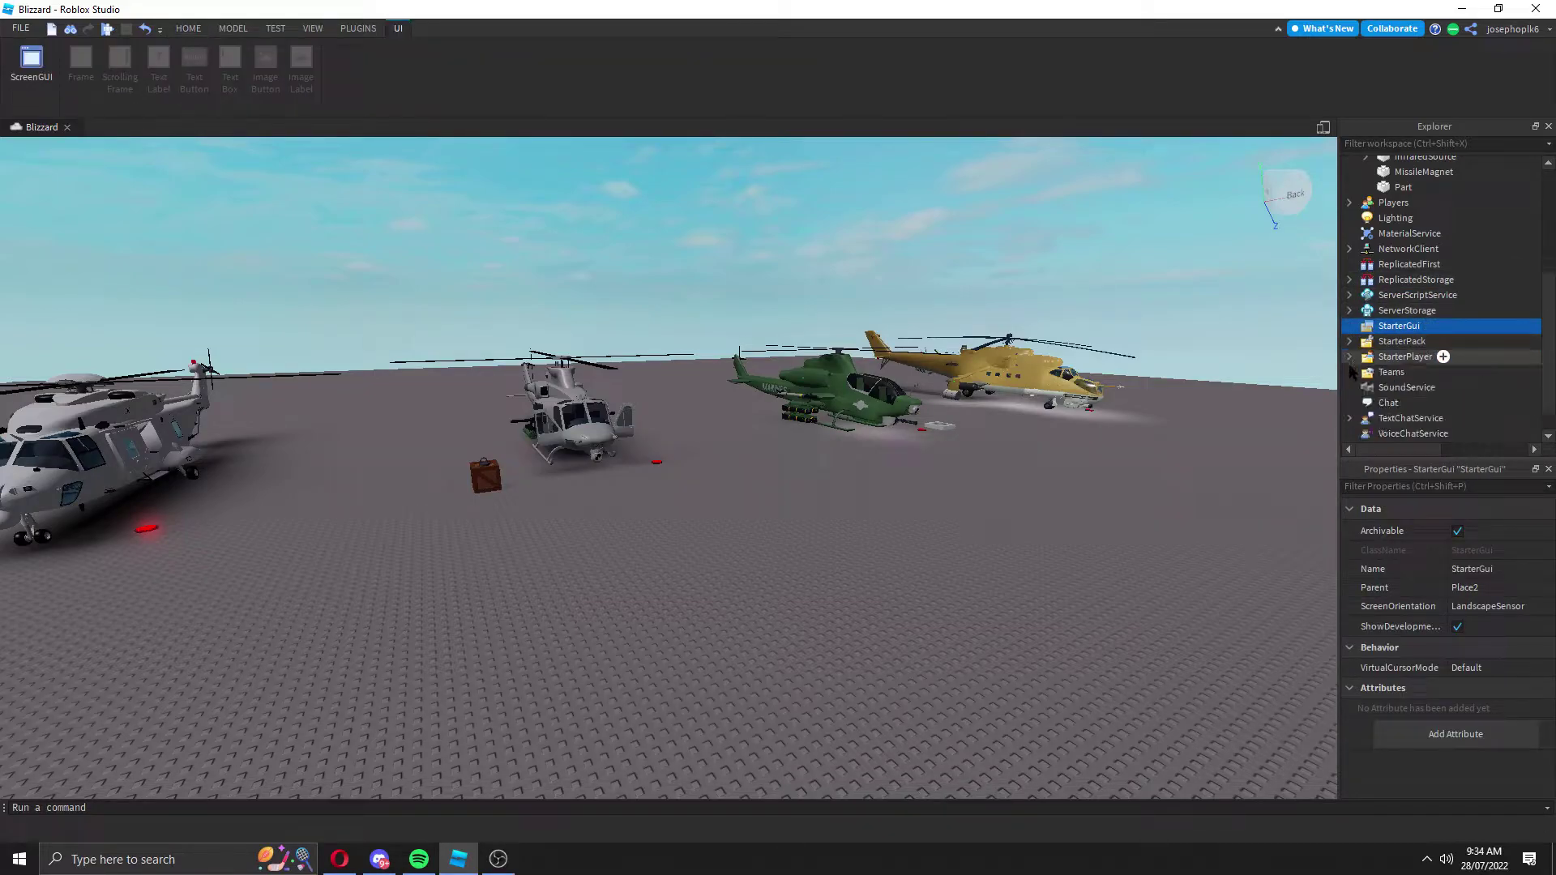
click(1408, 248)
scroll(1404, 267, up, 2)
scroll(1401, 240, up, 1)
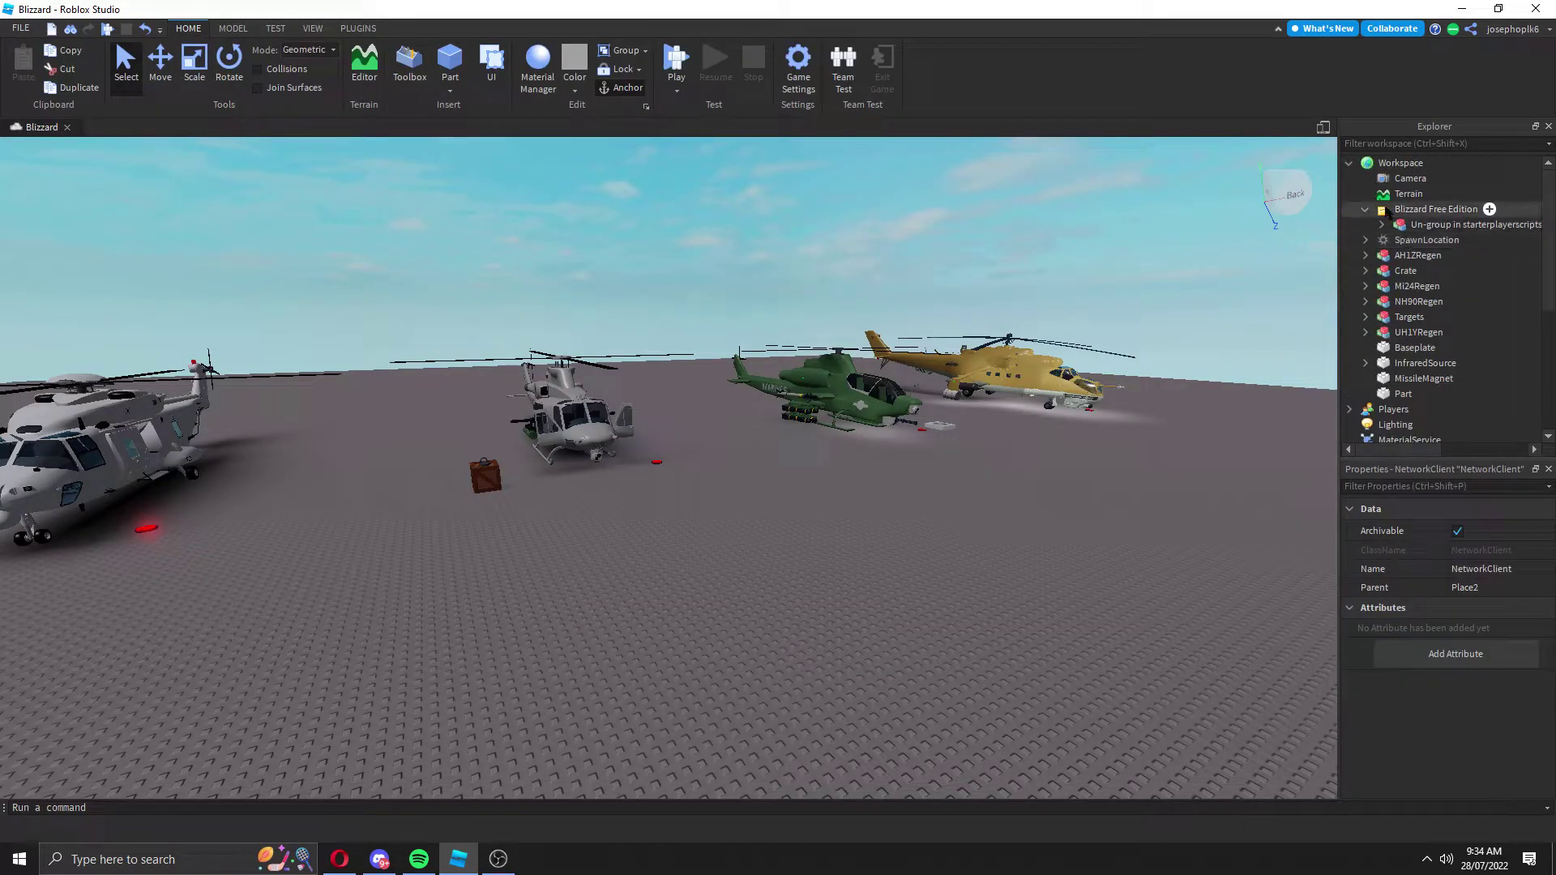
click(1415, 226)
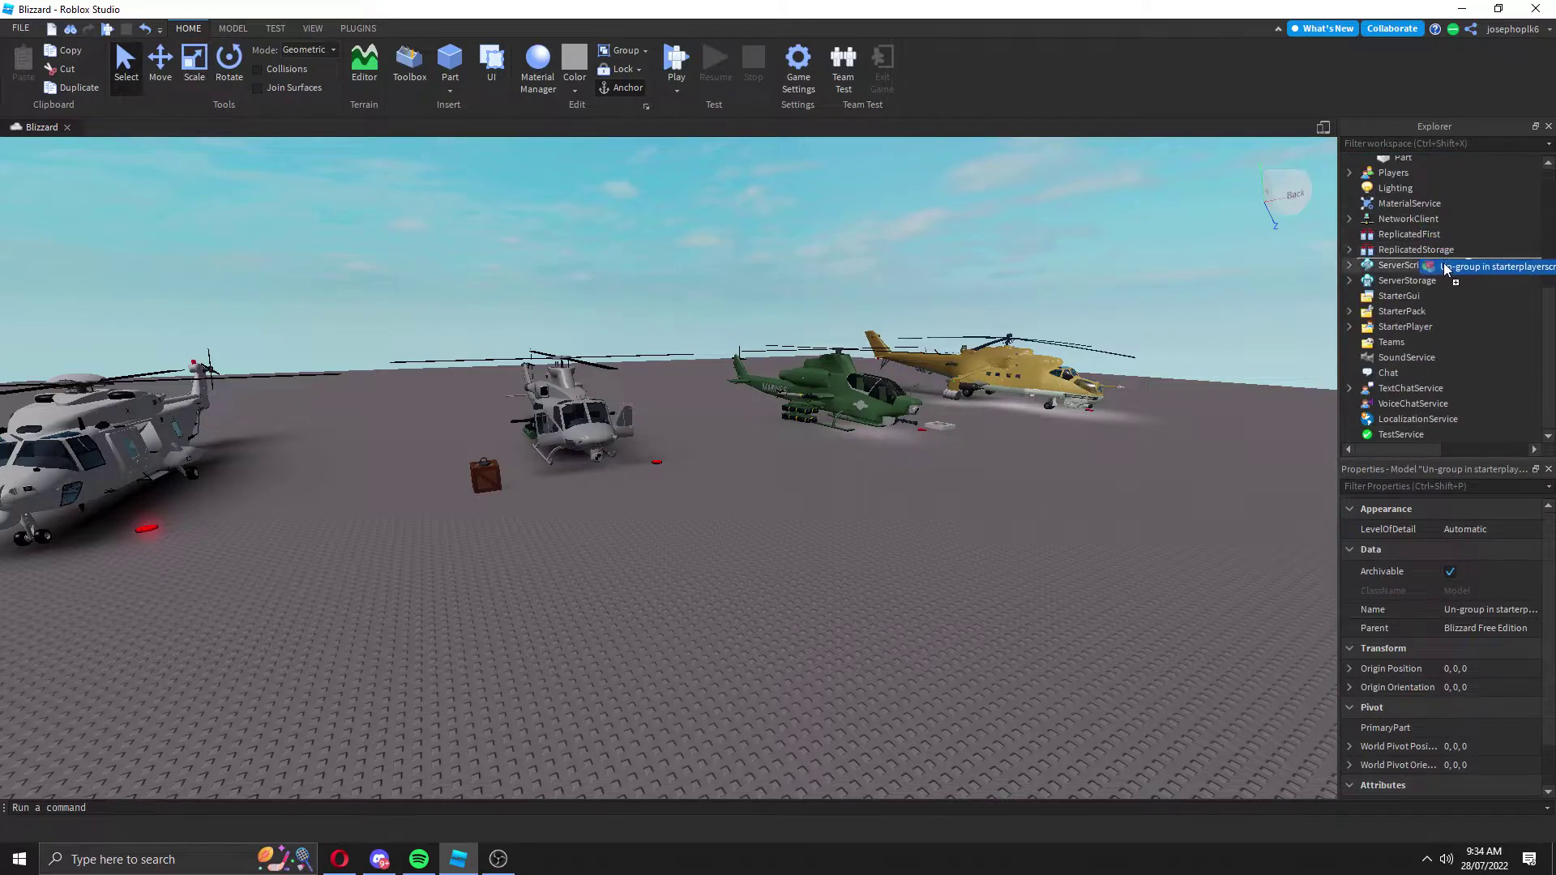
mouse_move(1447, 226)
mouse_down()
mouse_move(1390, 329)
mouse_move(1421, 372)
mouse_up()
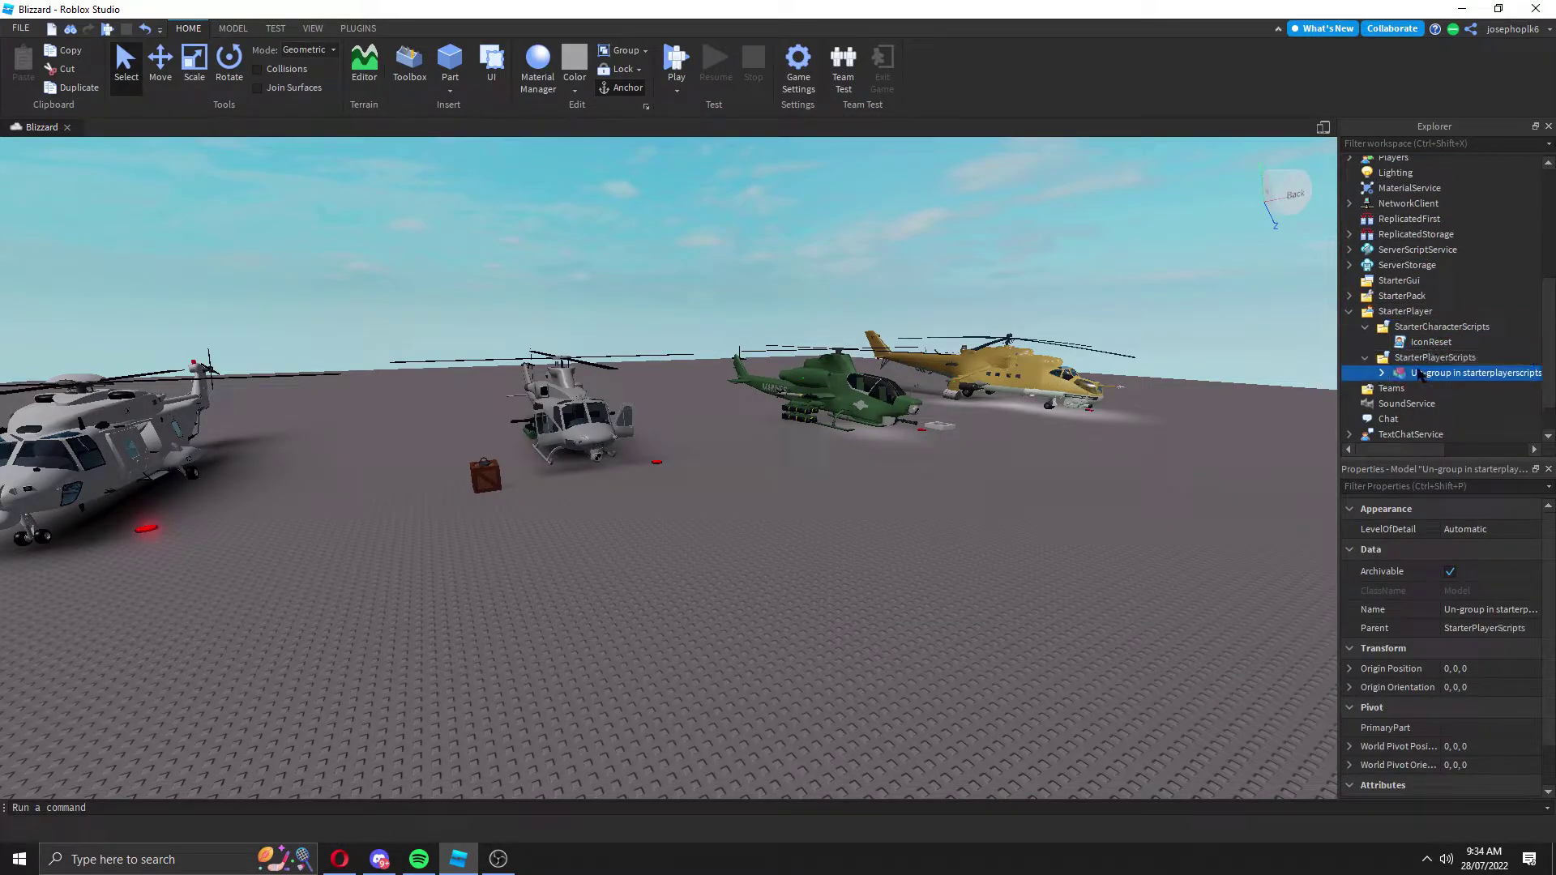
right_click(1434, 381)
key(Escape)
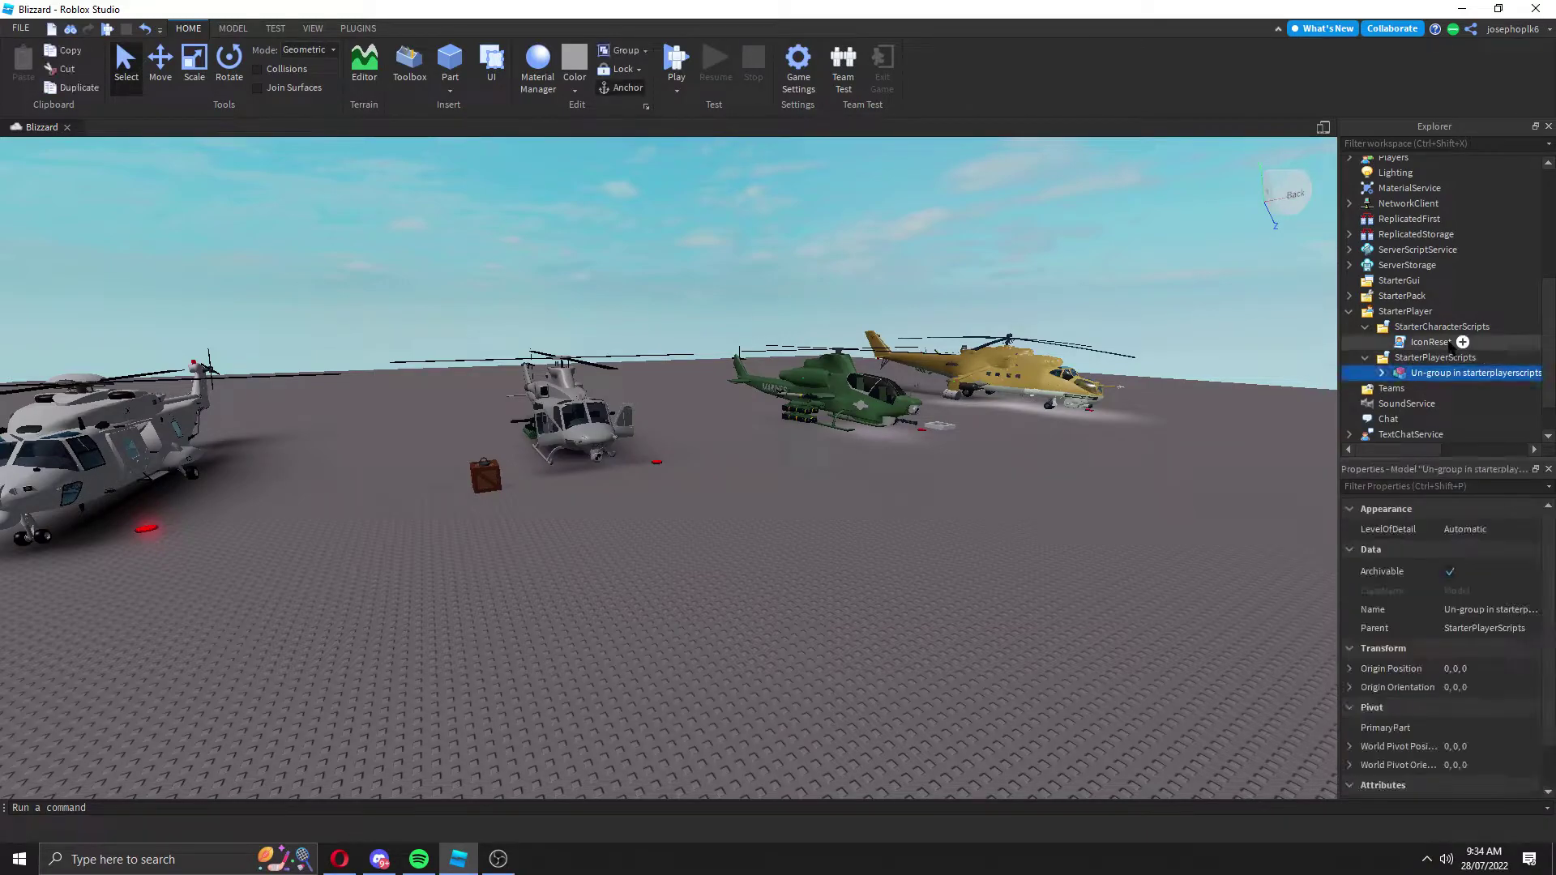
scroll(1090, 200, up, 2)
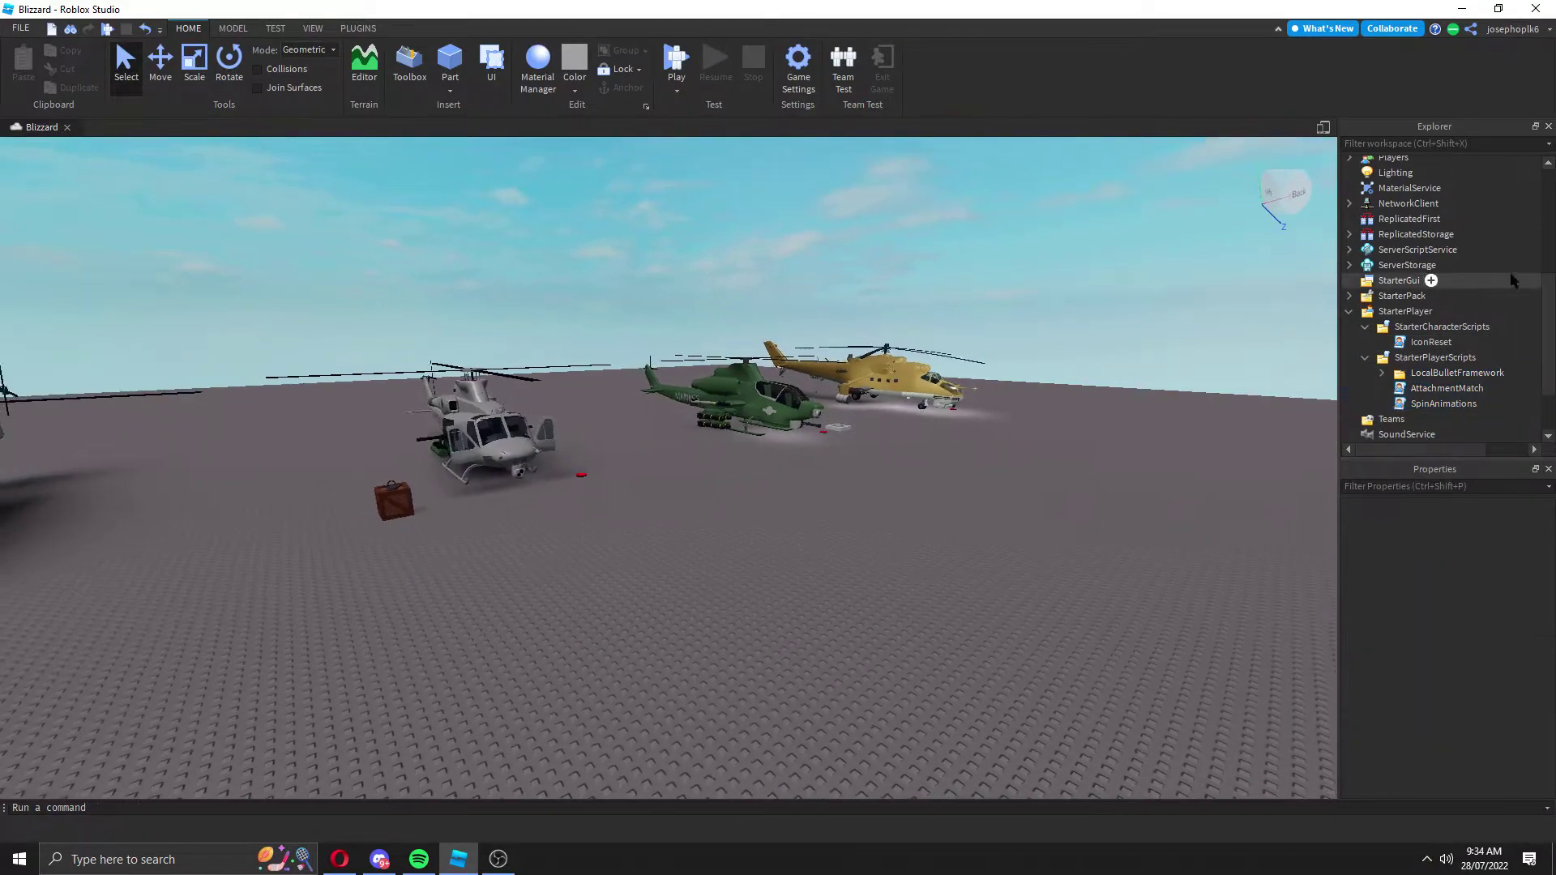
scroll(1462, 310, up, 3)
scroll(1459, 303, up, 3)
scroll(1446, 280, up, 2)
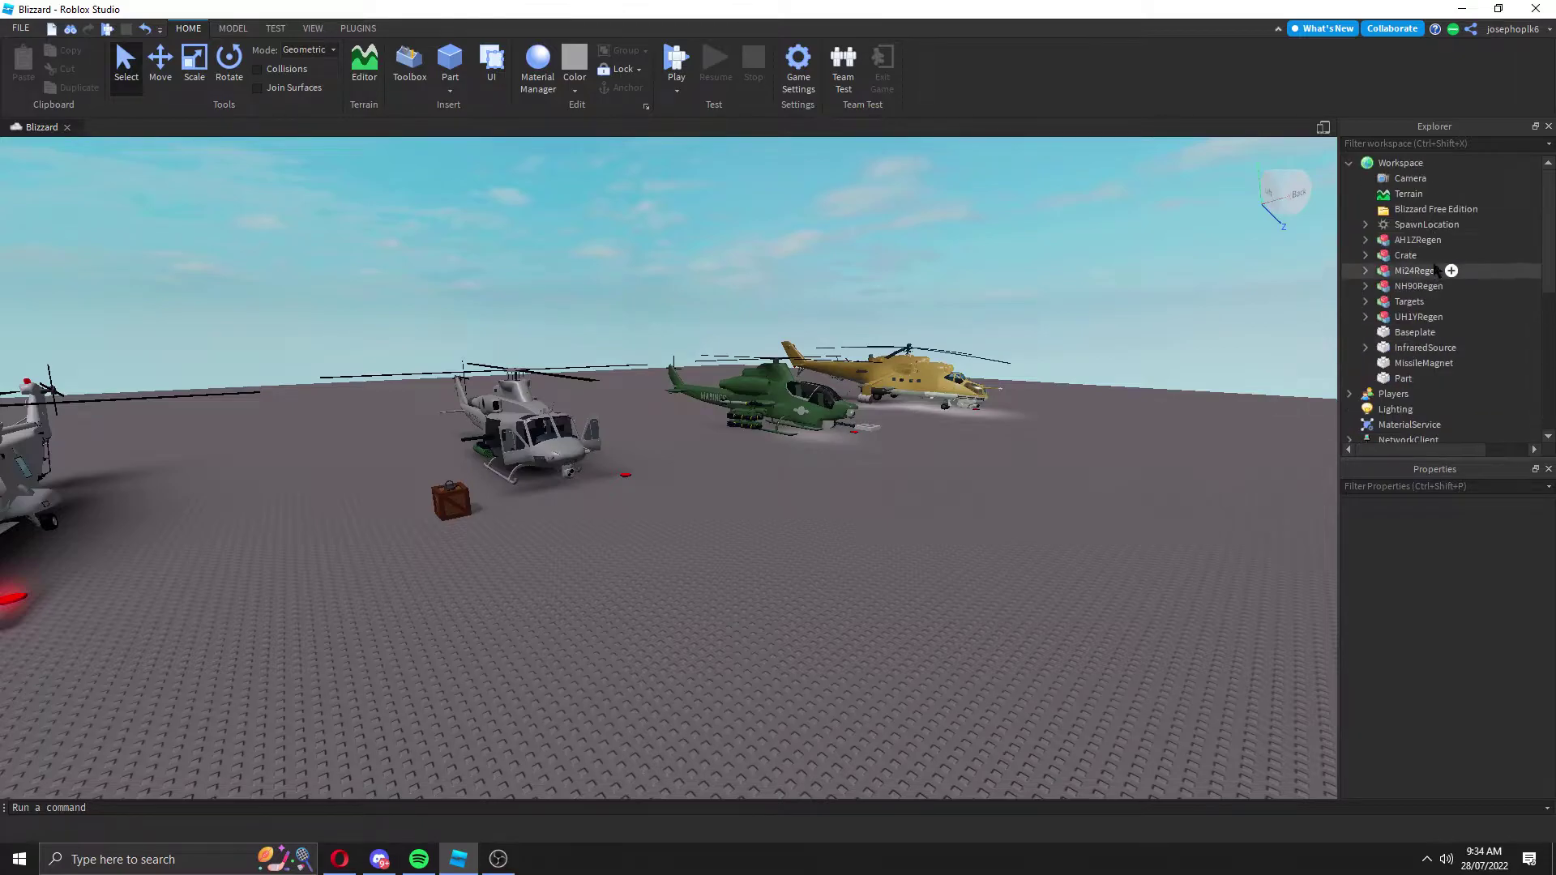
Delete the leftover Blizzard Free Edition folder from Explorer.
click(1416, 214)
key(Delete)
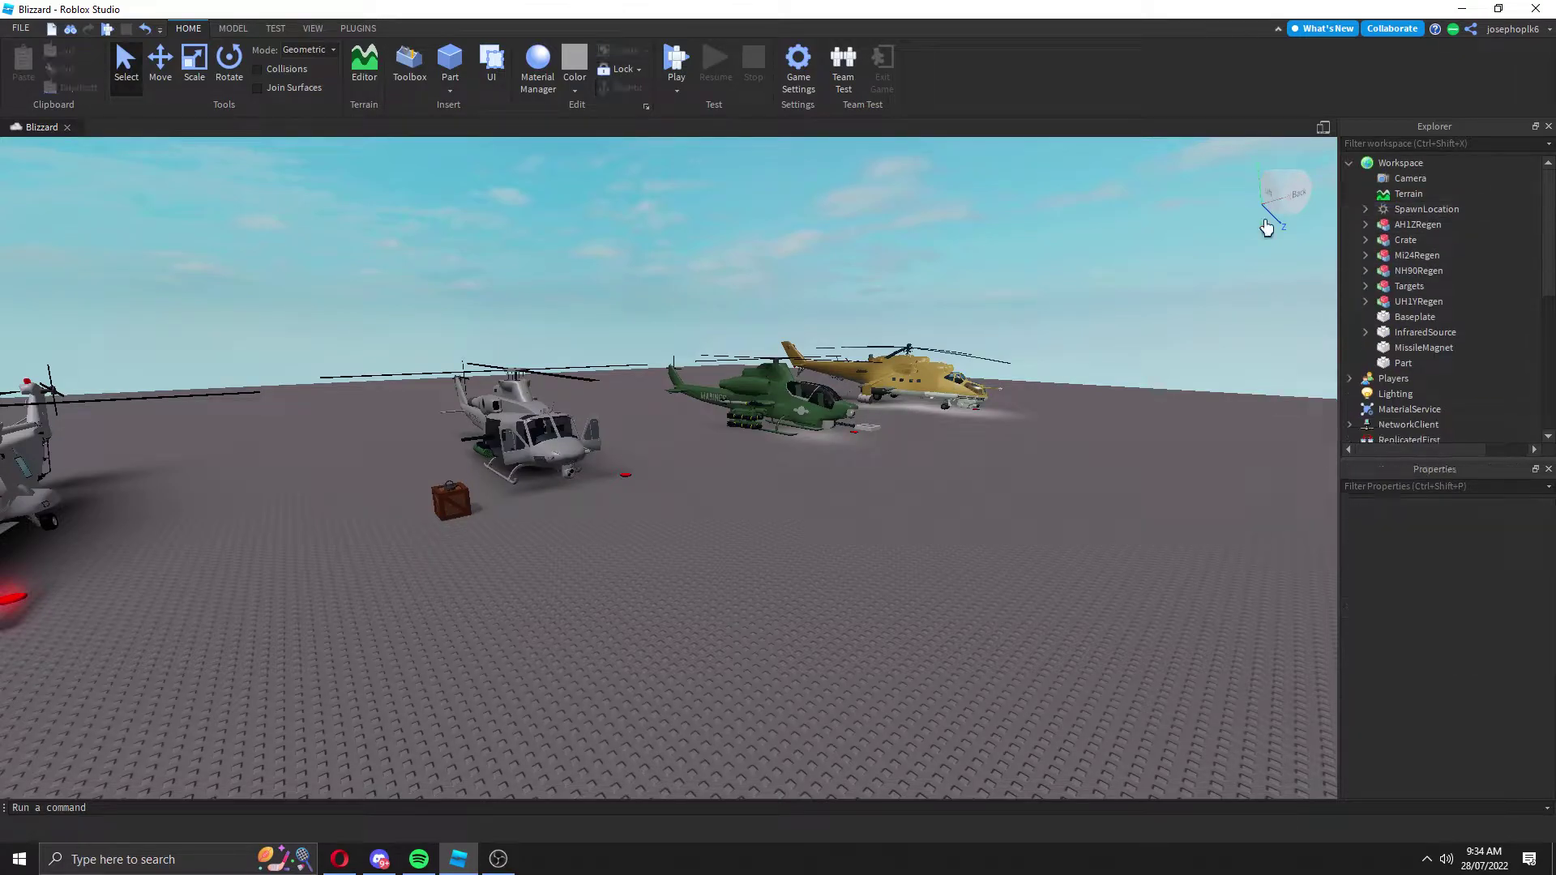
key(a)
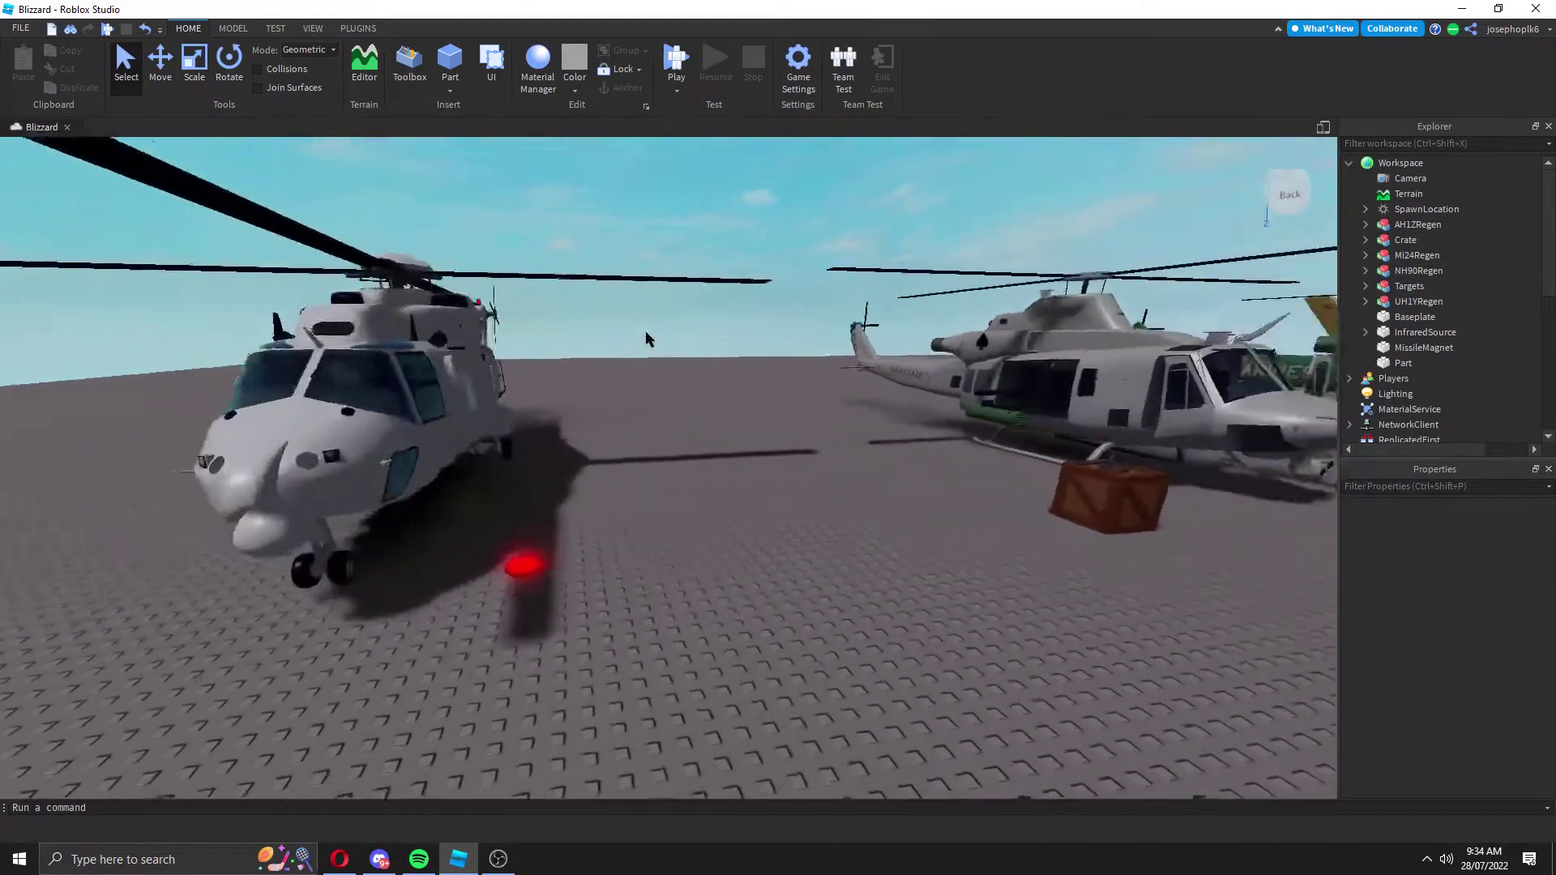
key(w)
Publish the latest changes of the Blizzard place to Roblox.
mouse_move(645, 331)
right_down()
mouse_move(665, 516)
mouse_move(742, 453)
mouse_move(723, 382)
right_up()
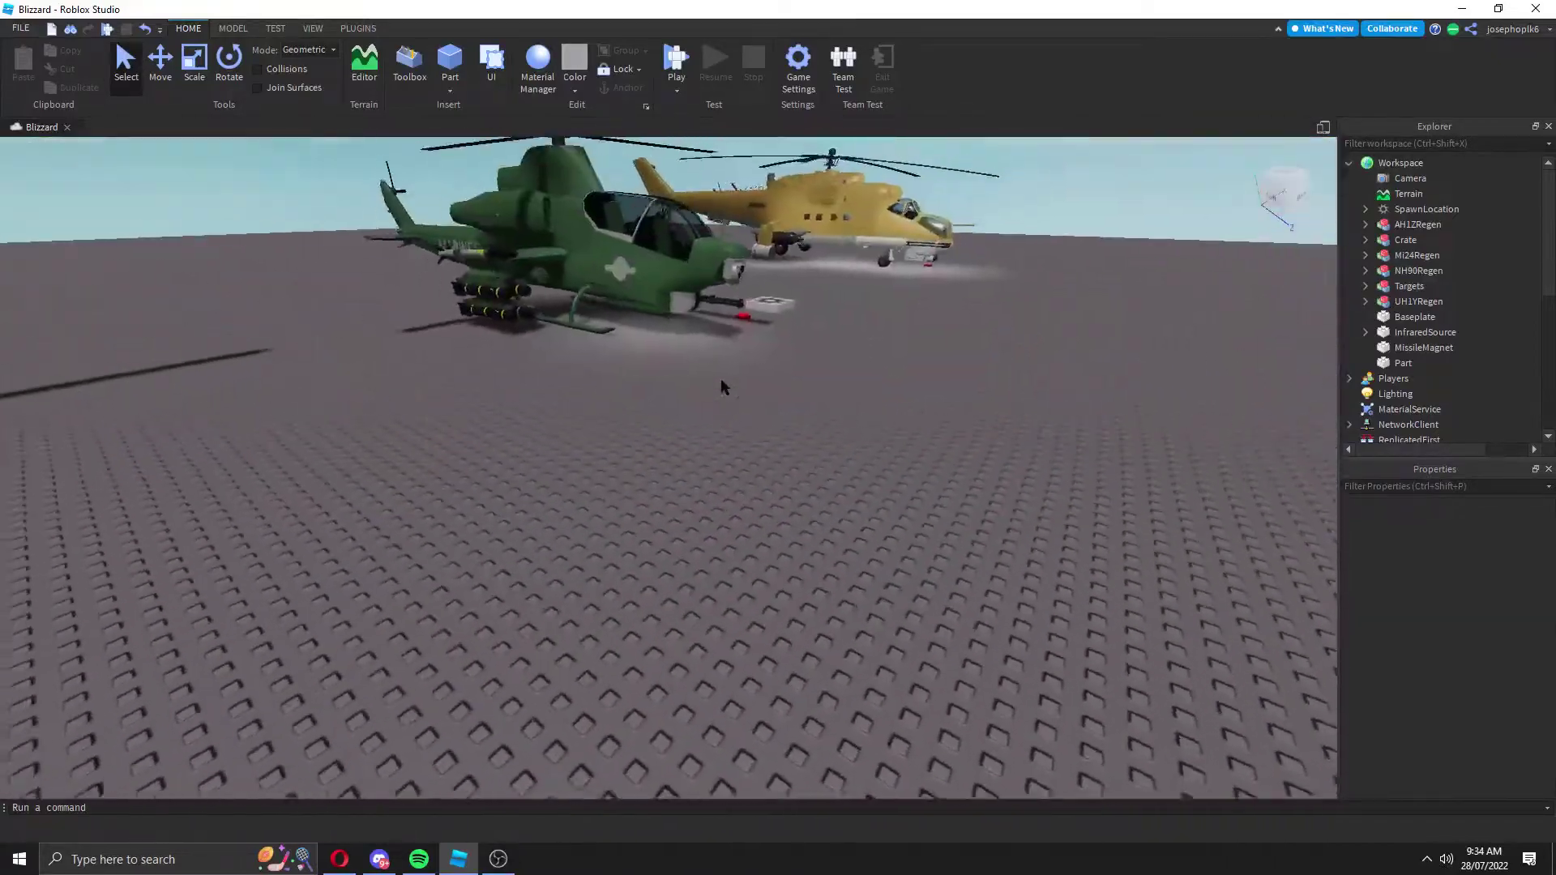
click(21, 26)
click(52, 175)
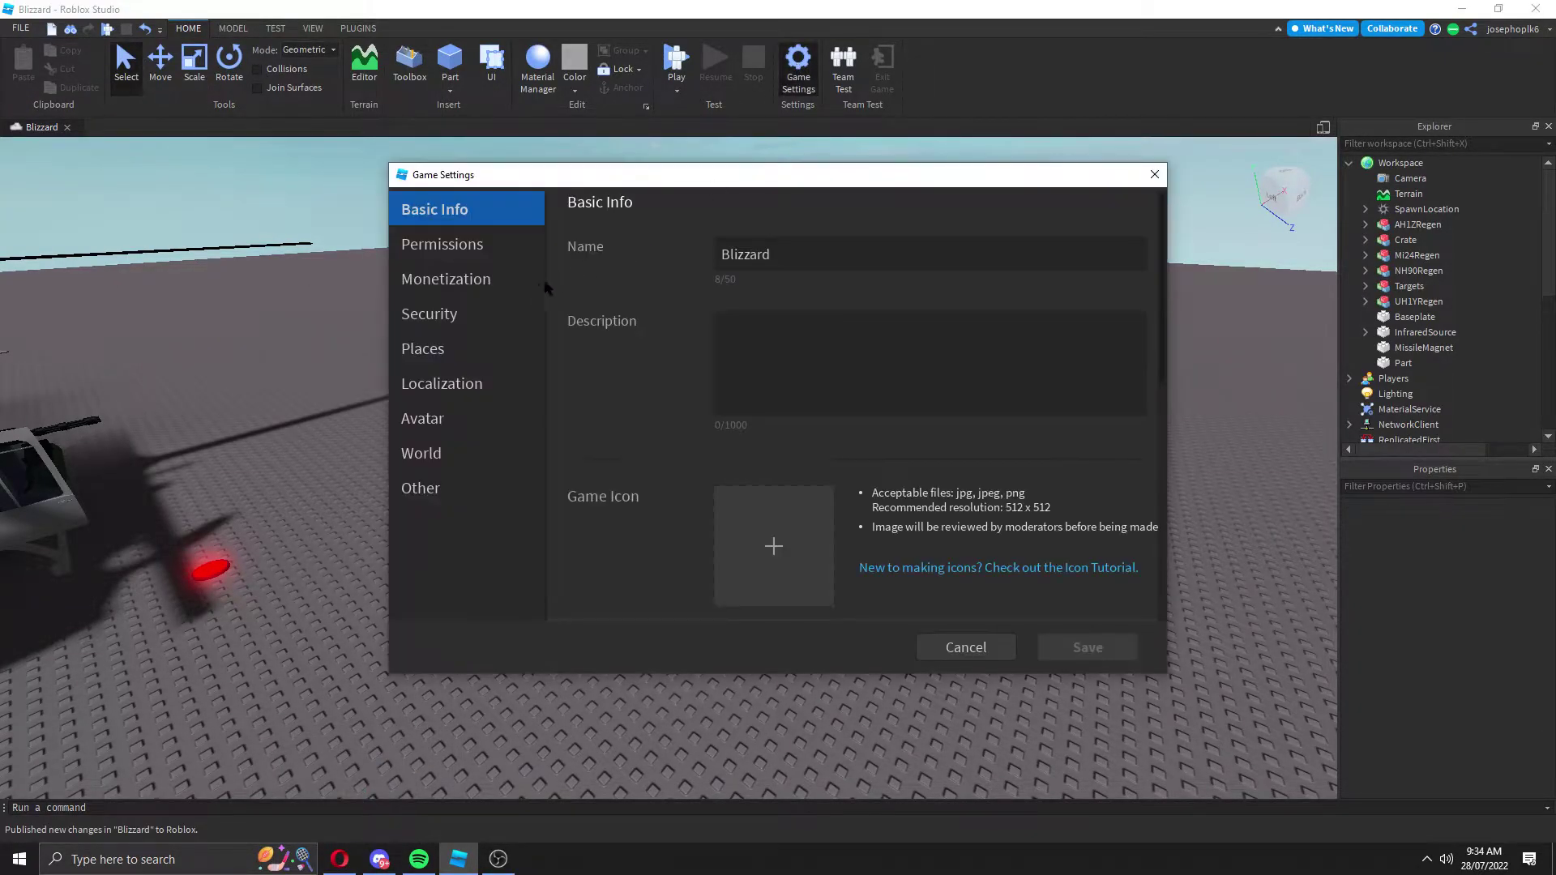
click(425, 418)
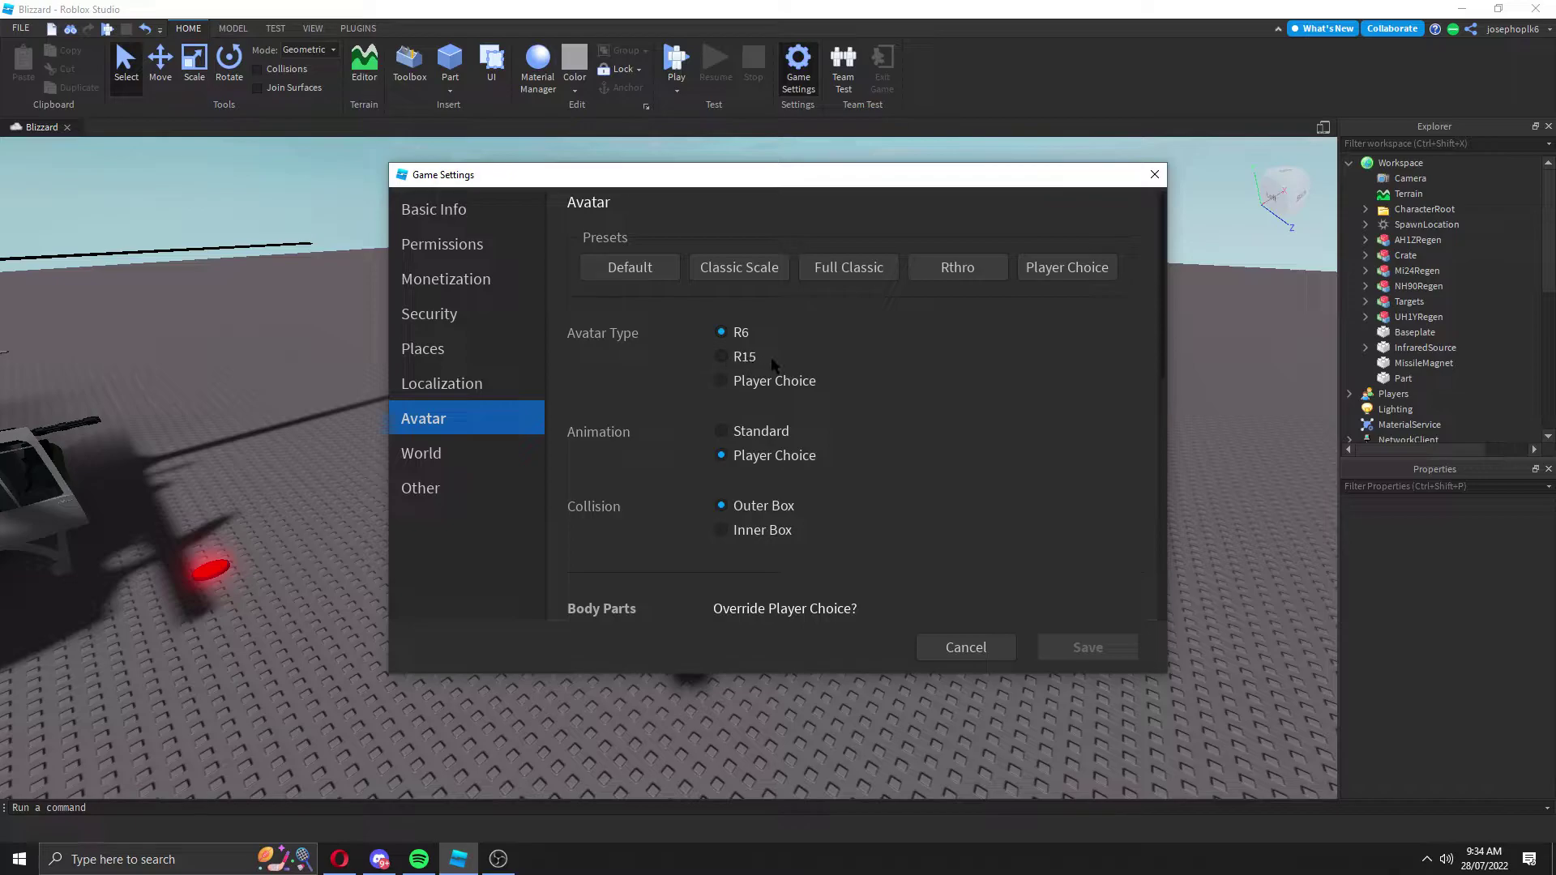
click(444, 340)
click(451, 317)
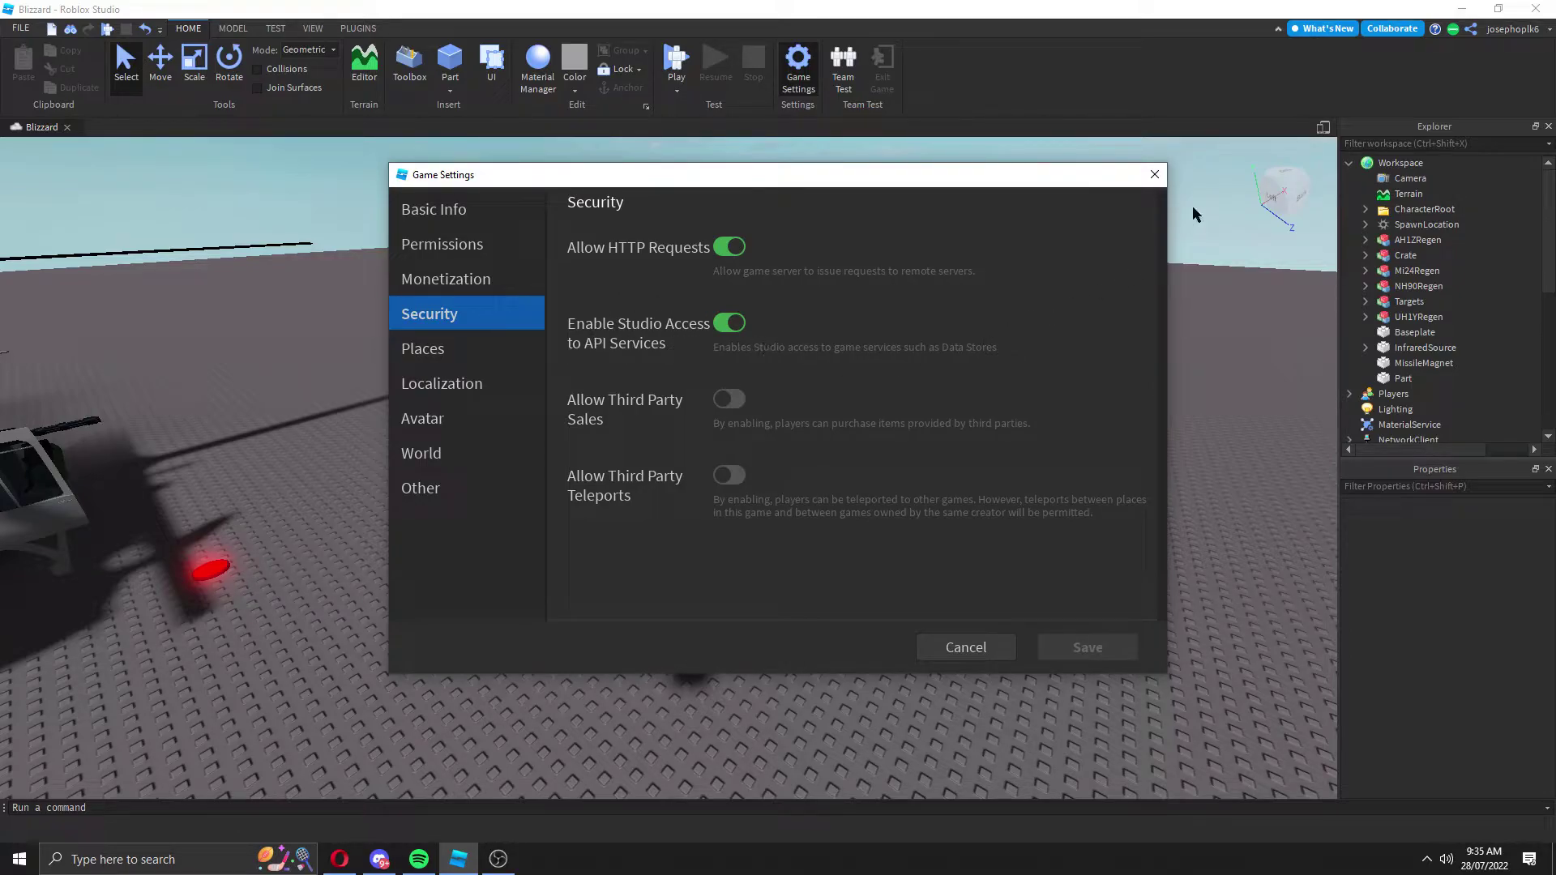
click(1154, 175)
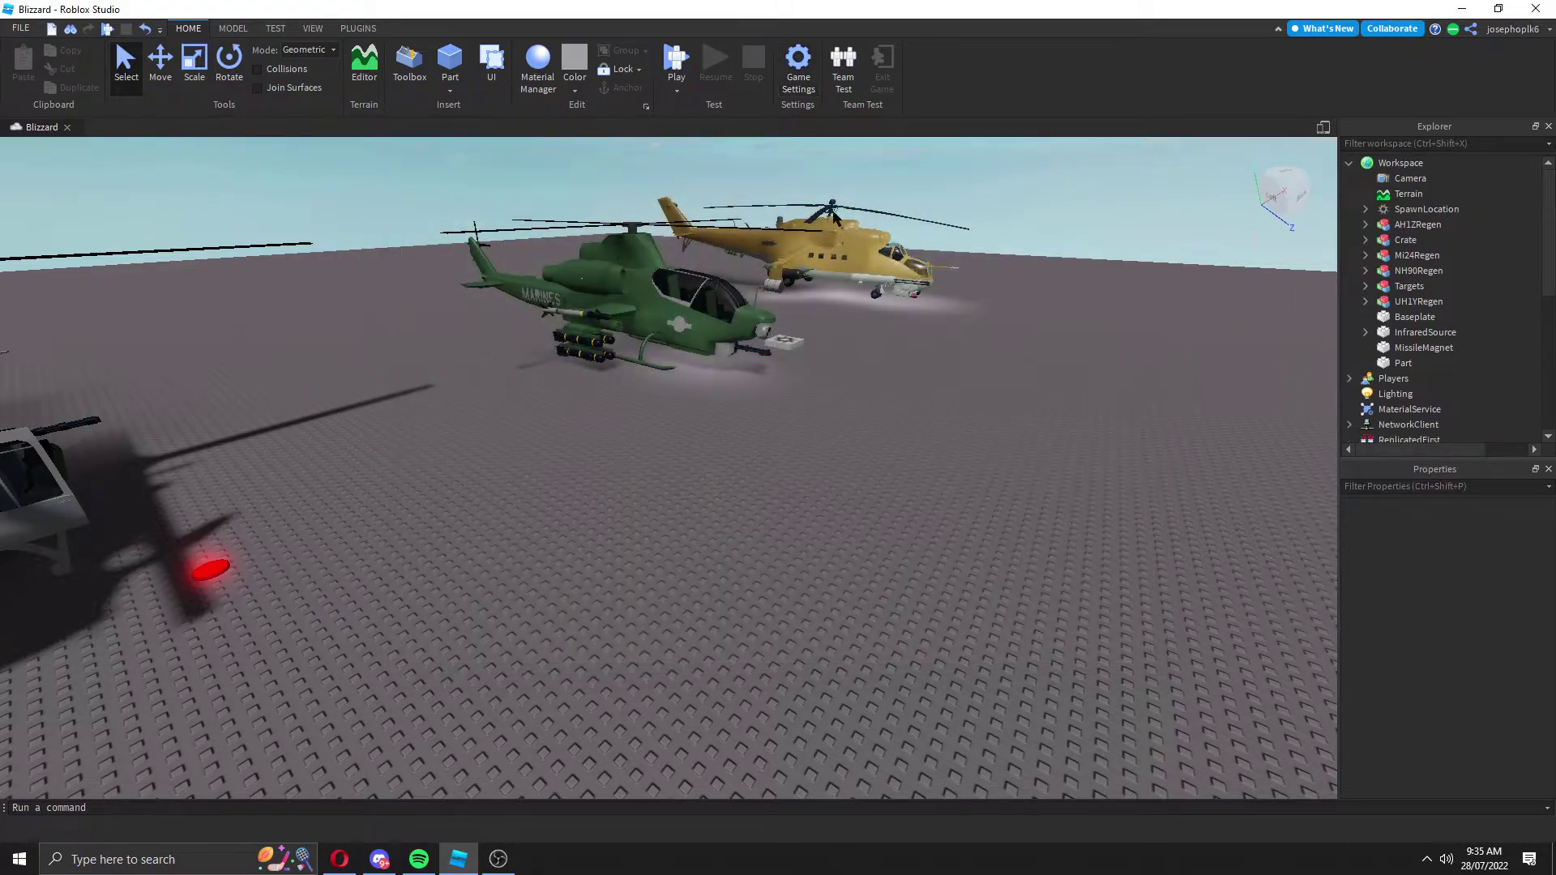
Start Blizzard from its Roblox page in Opera and dismiss the install prompt.
click(339, 858)
click(920, 322)
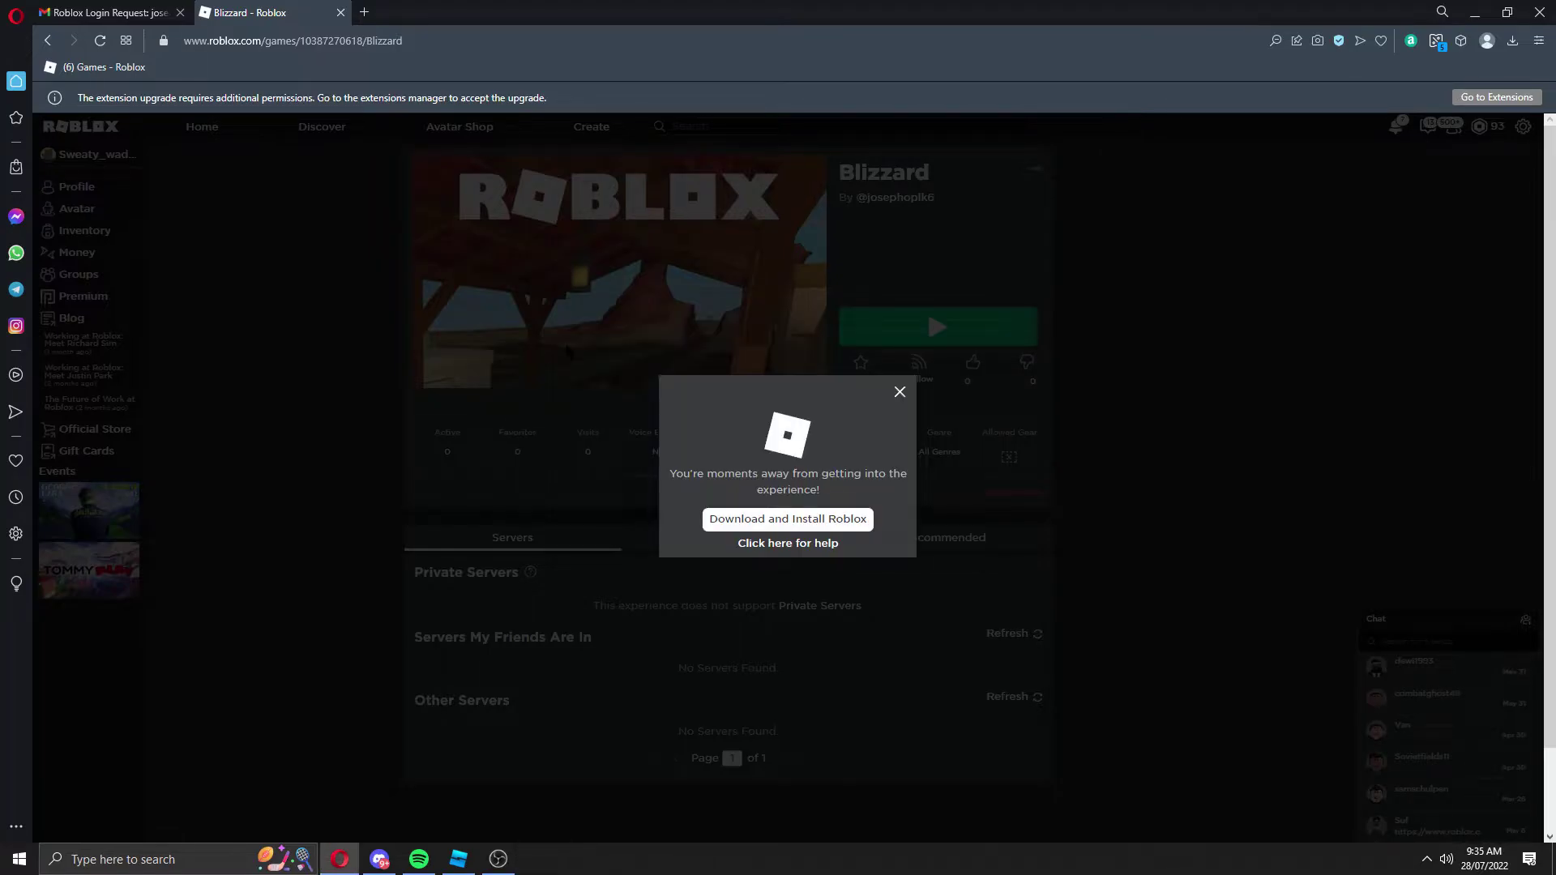
click(630, 371)
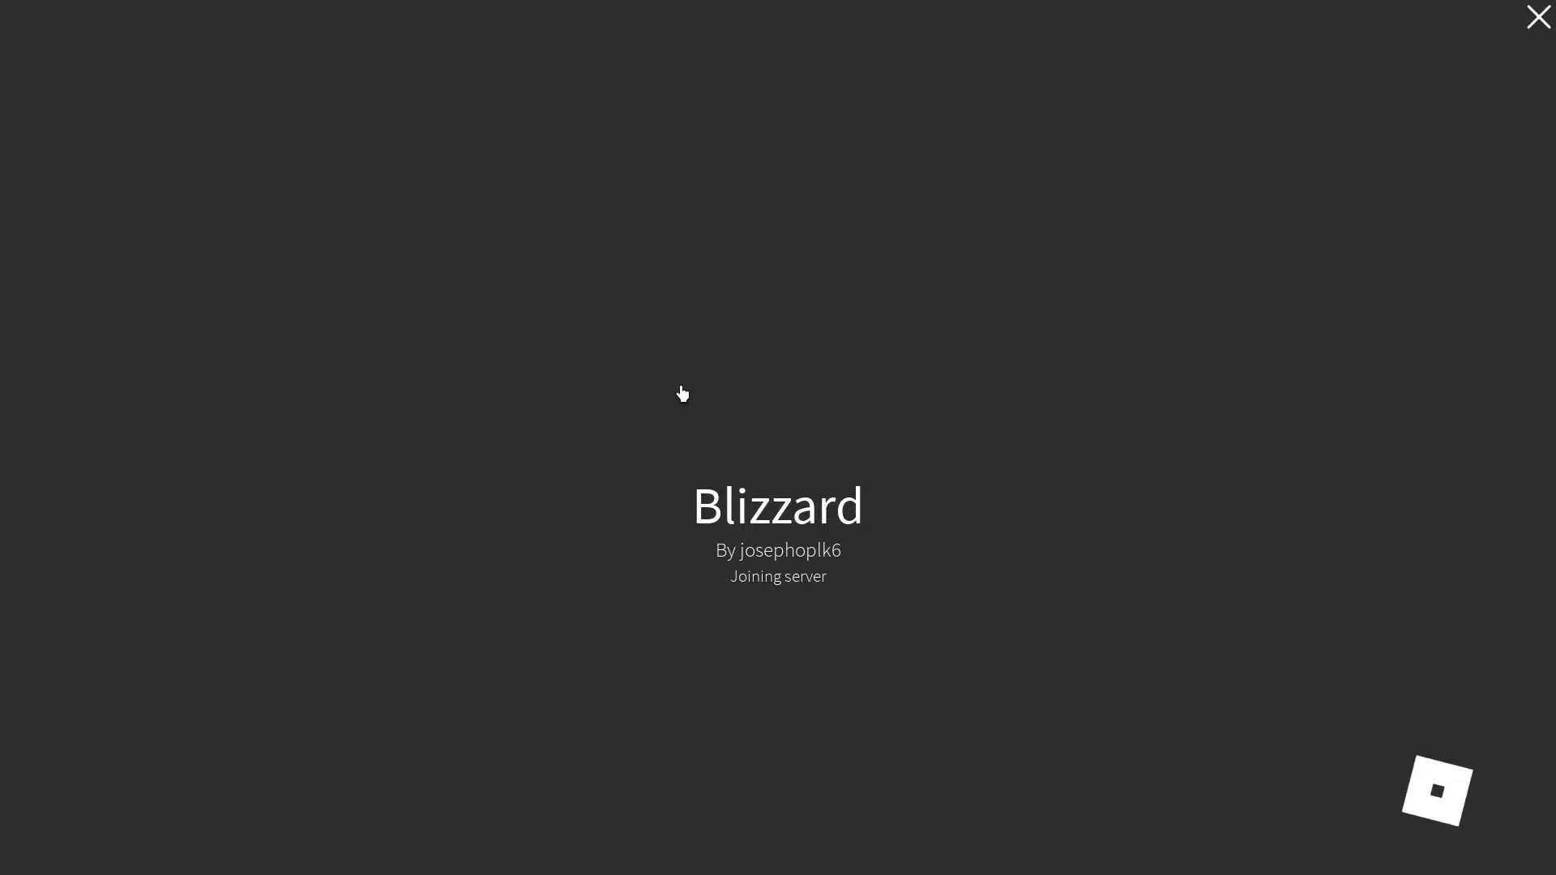
Walk off the spawn pad, cycle the Rearm, Repair and Sling tools, and approach the AH-1Z.
key(w)
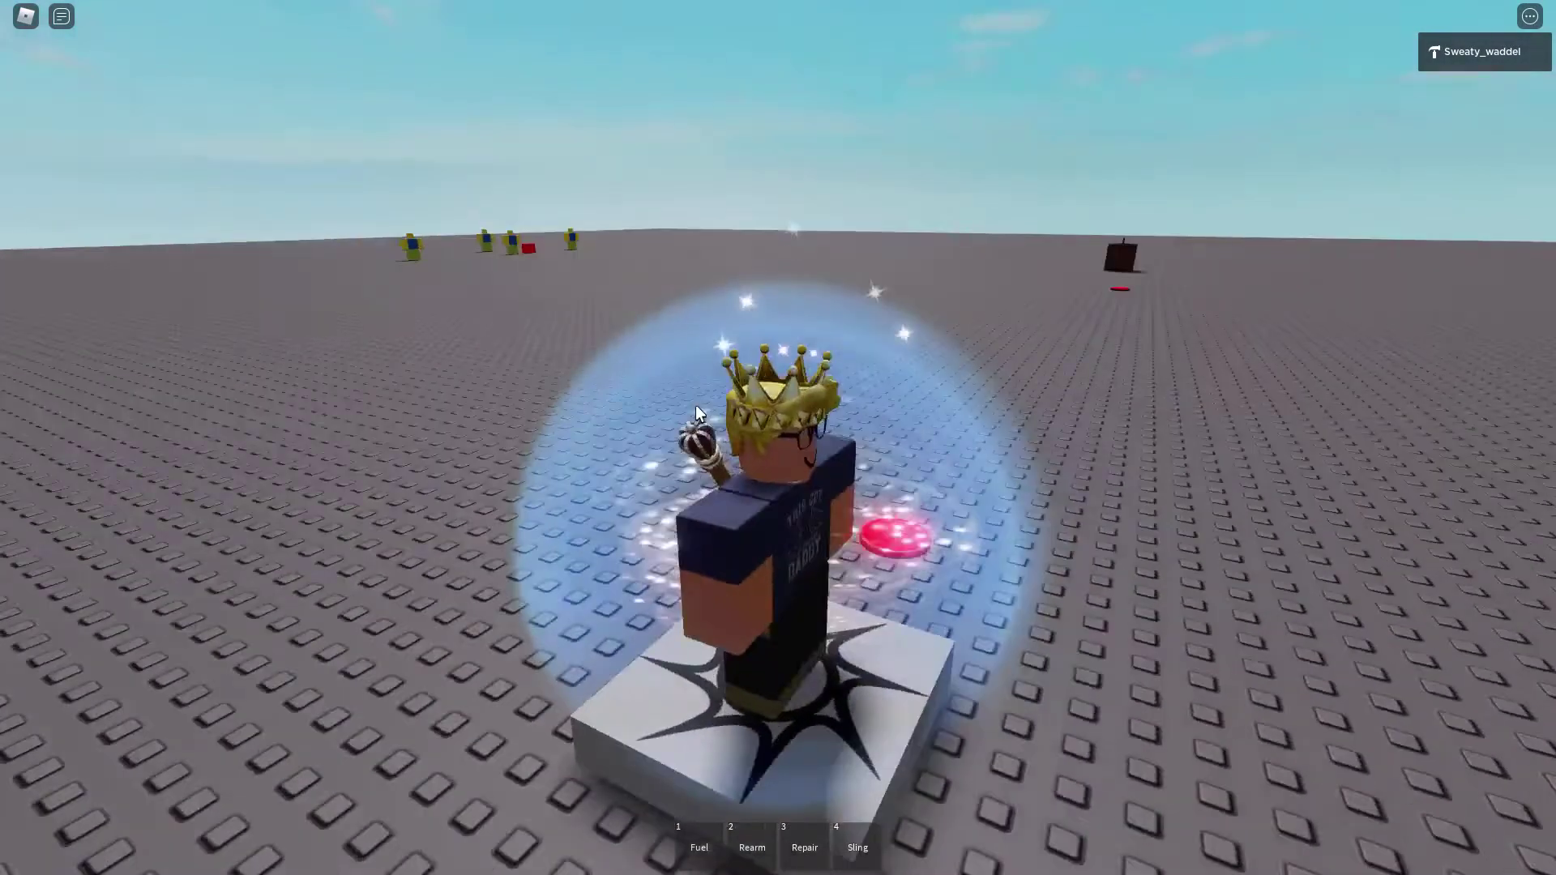
right_drag(779, 412, 774, 417)
key(2)
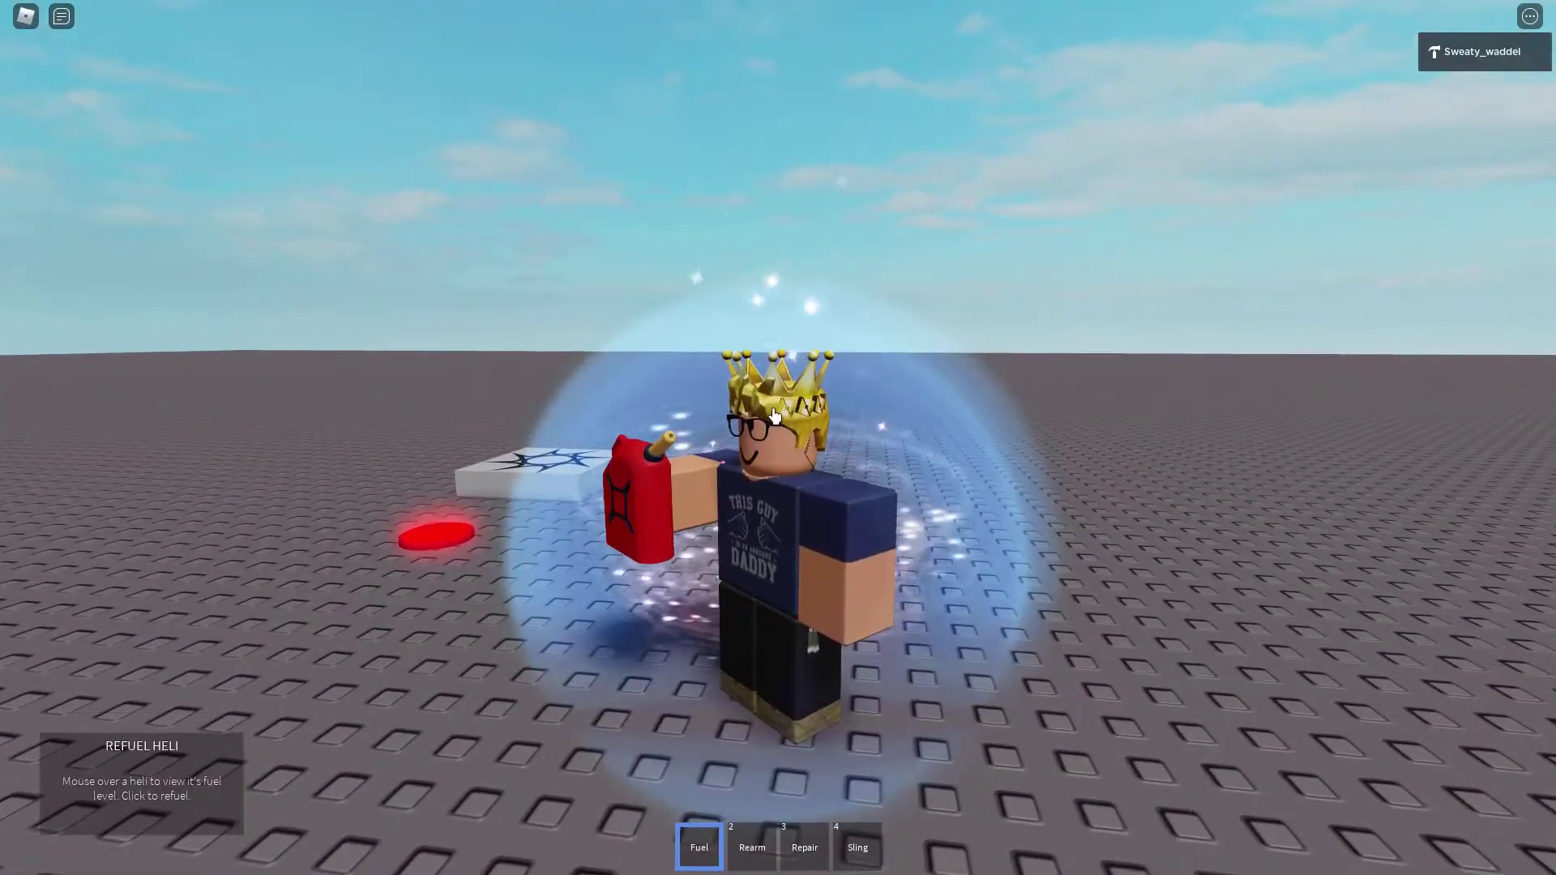
key(3)
key(4)
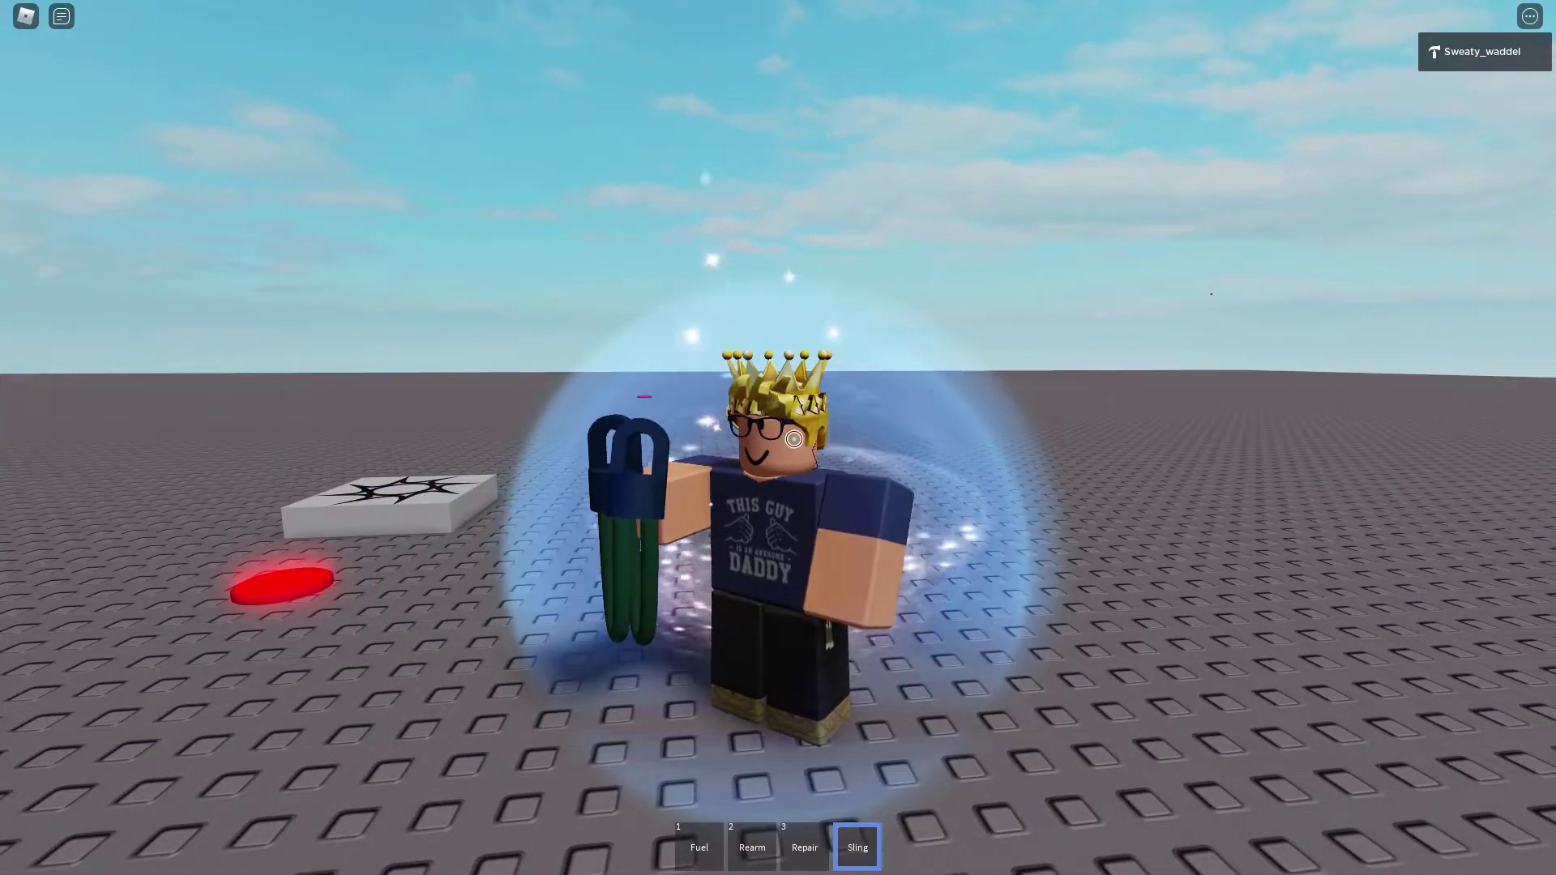
key(4)
right_drag(909, 467, 908, 467)
key(w)
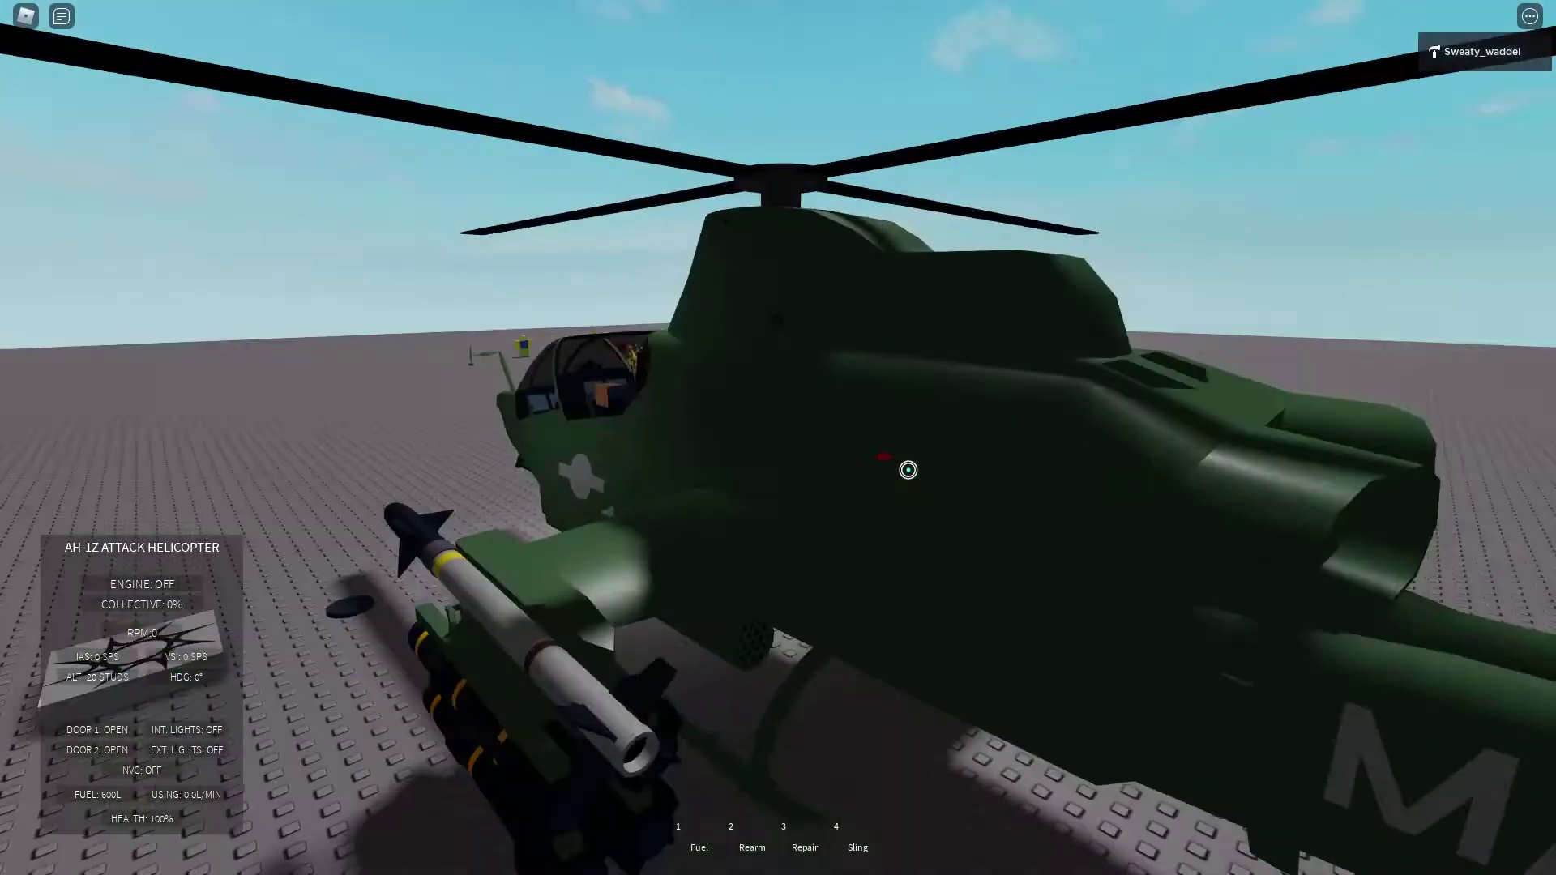
scroll(909, 470, down, 5)
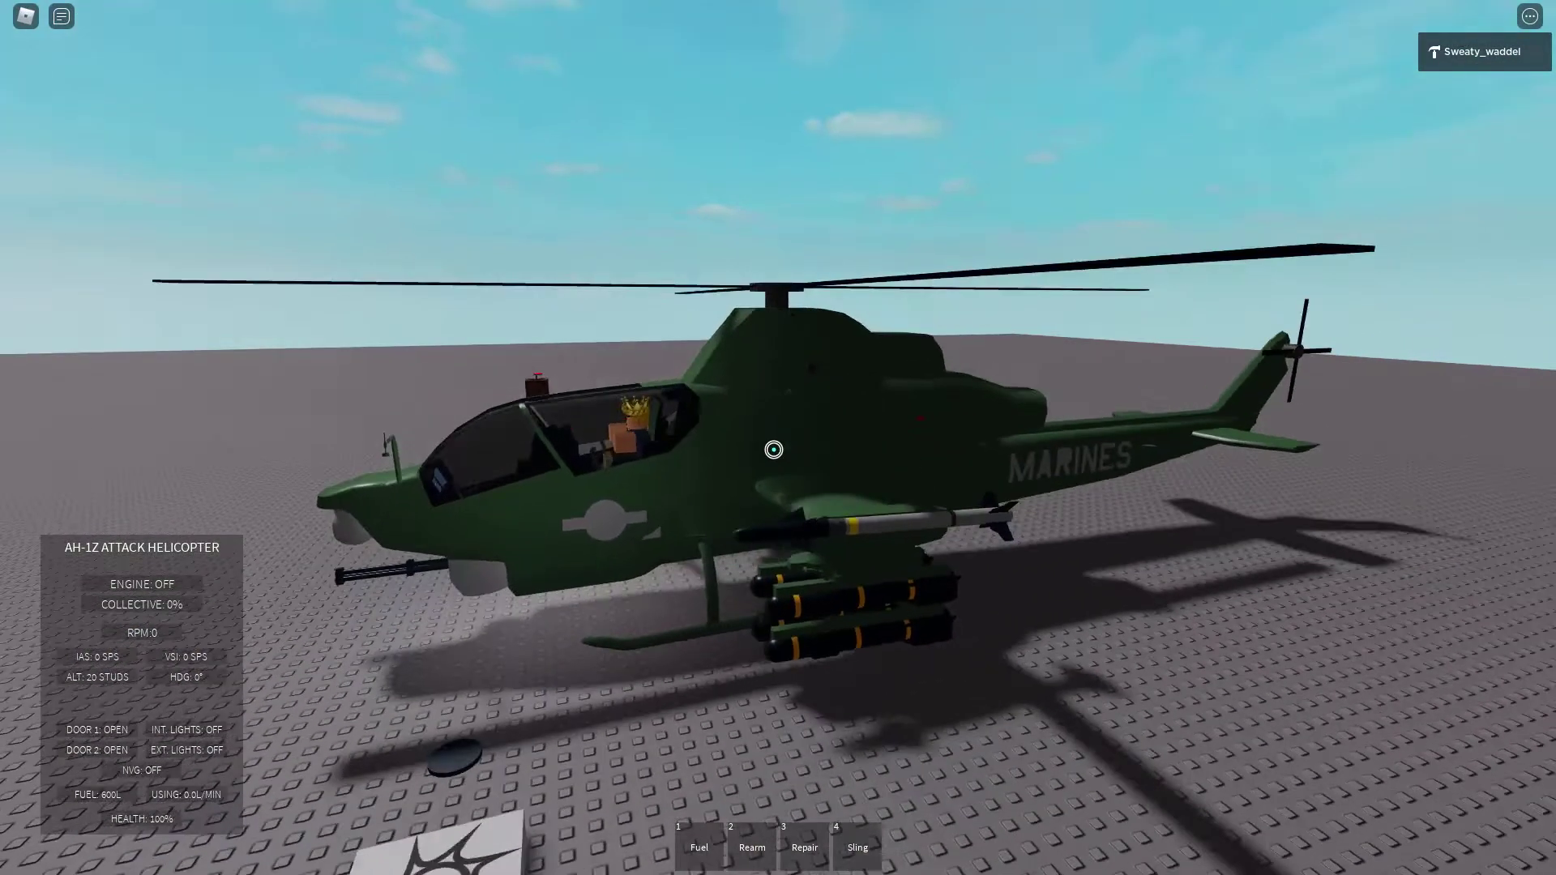
Start the AH-1Z engine, yaw right and begin raising the collective.
key(e)
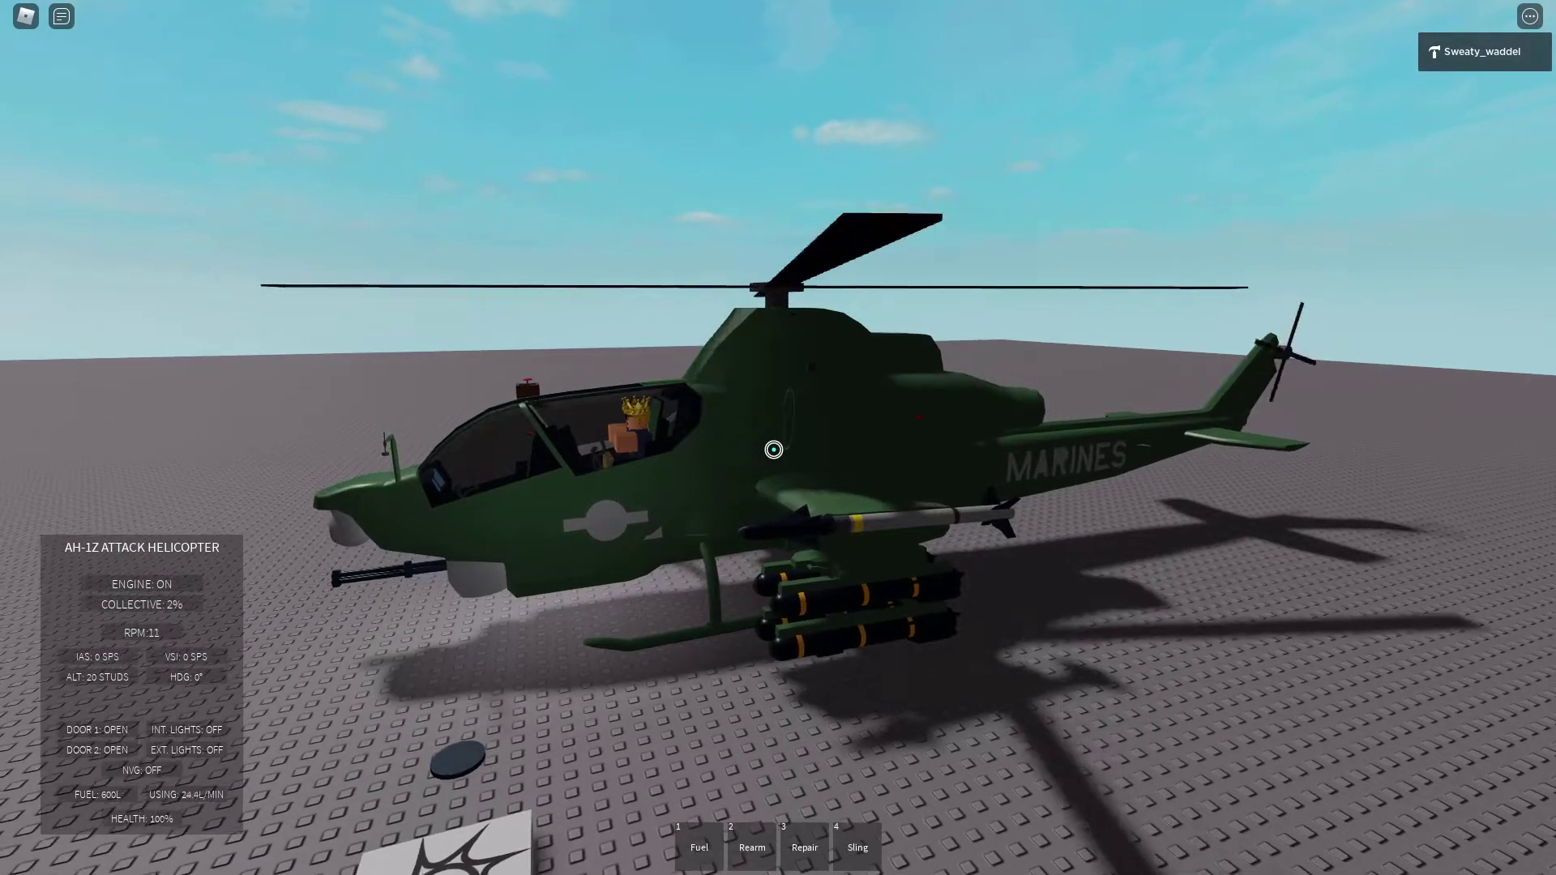
right_drag(773, 448, 632, 316)
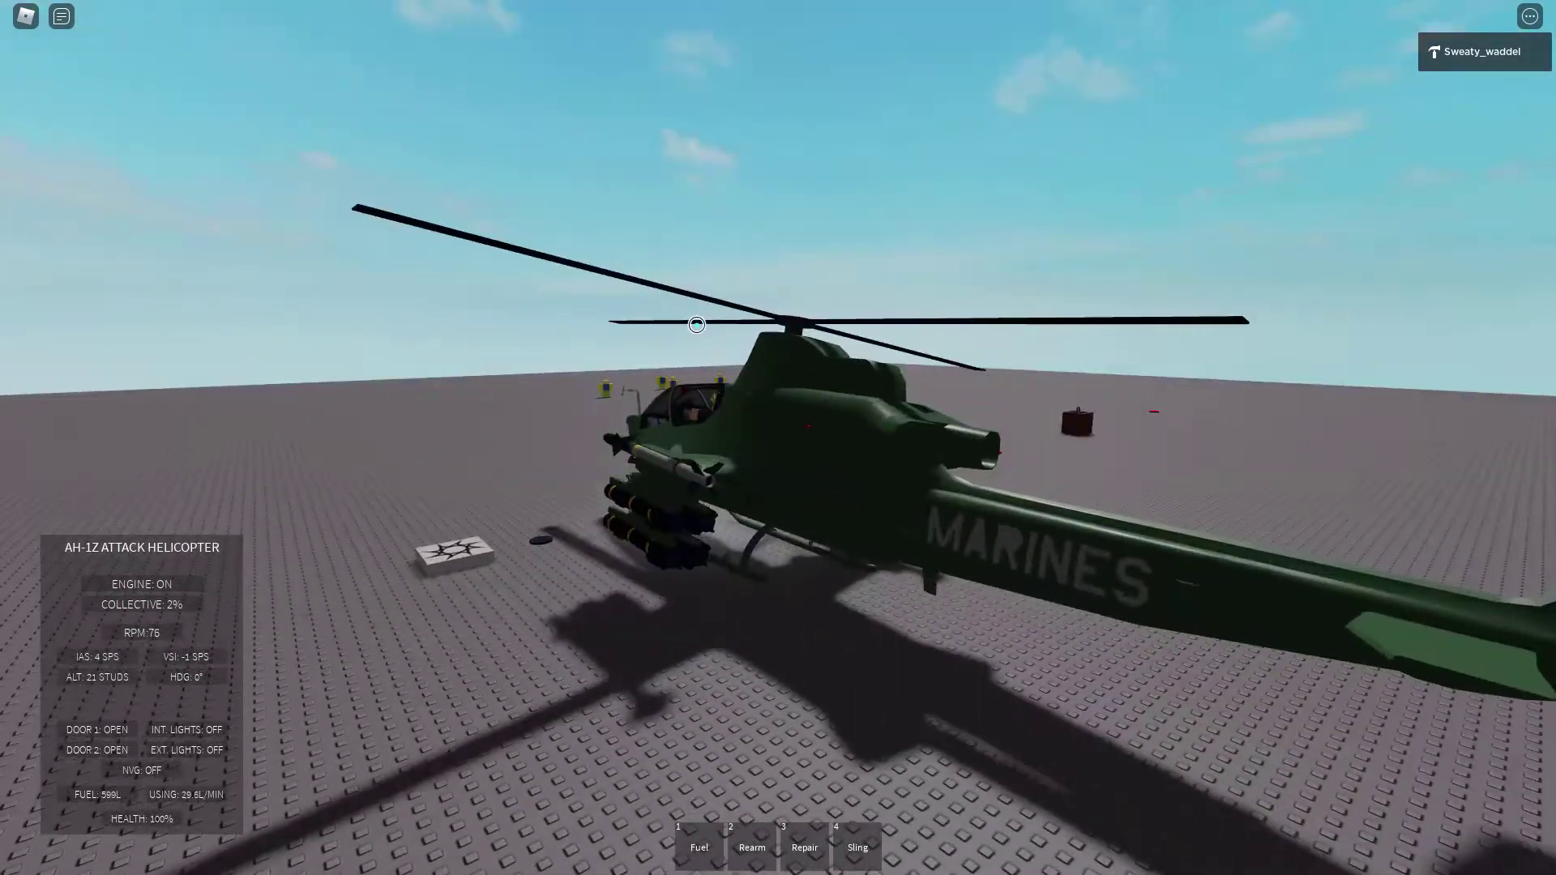
key(d)
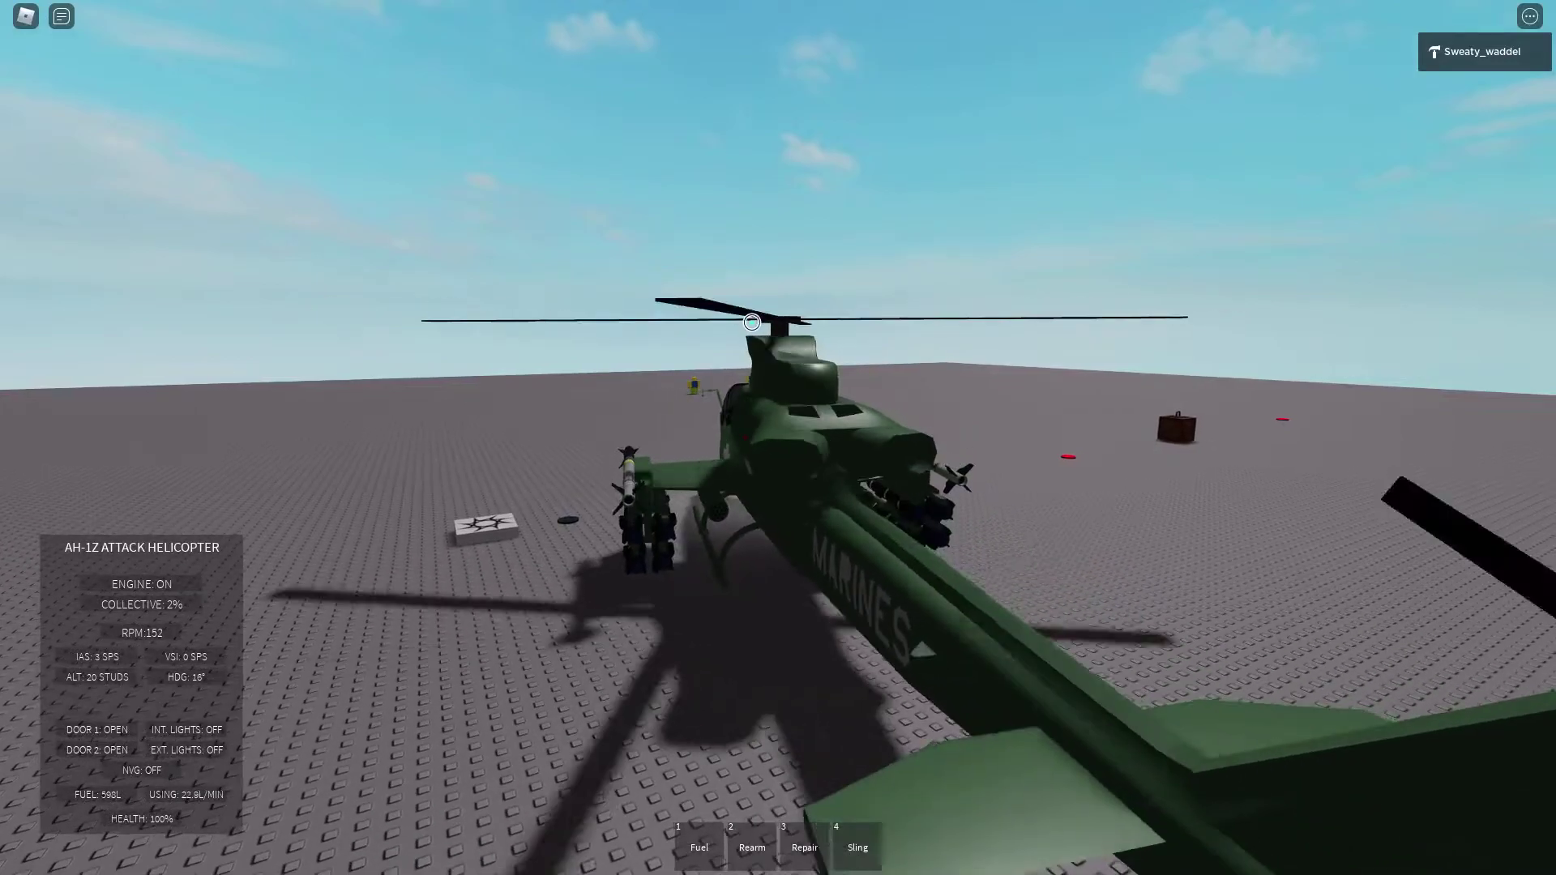
key(w)
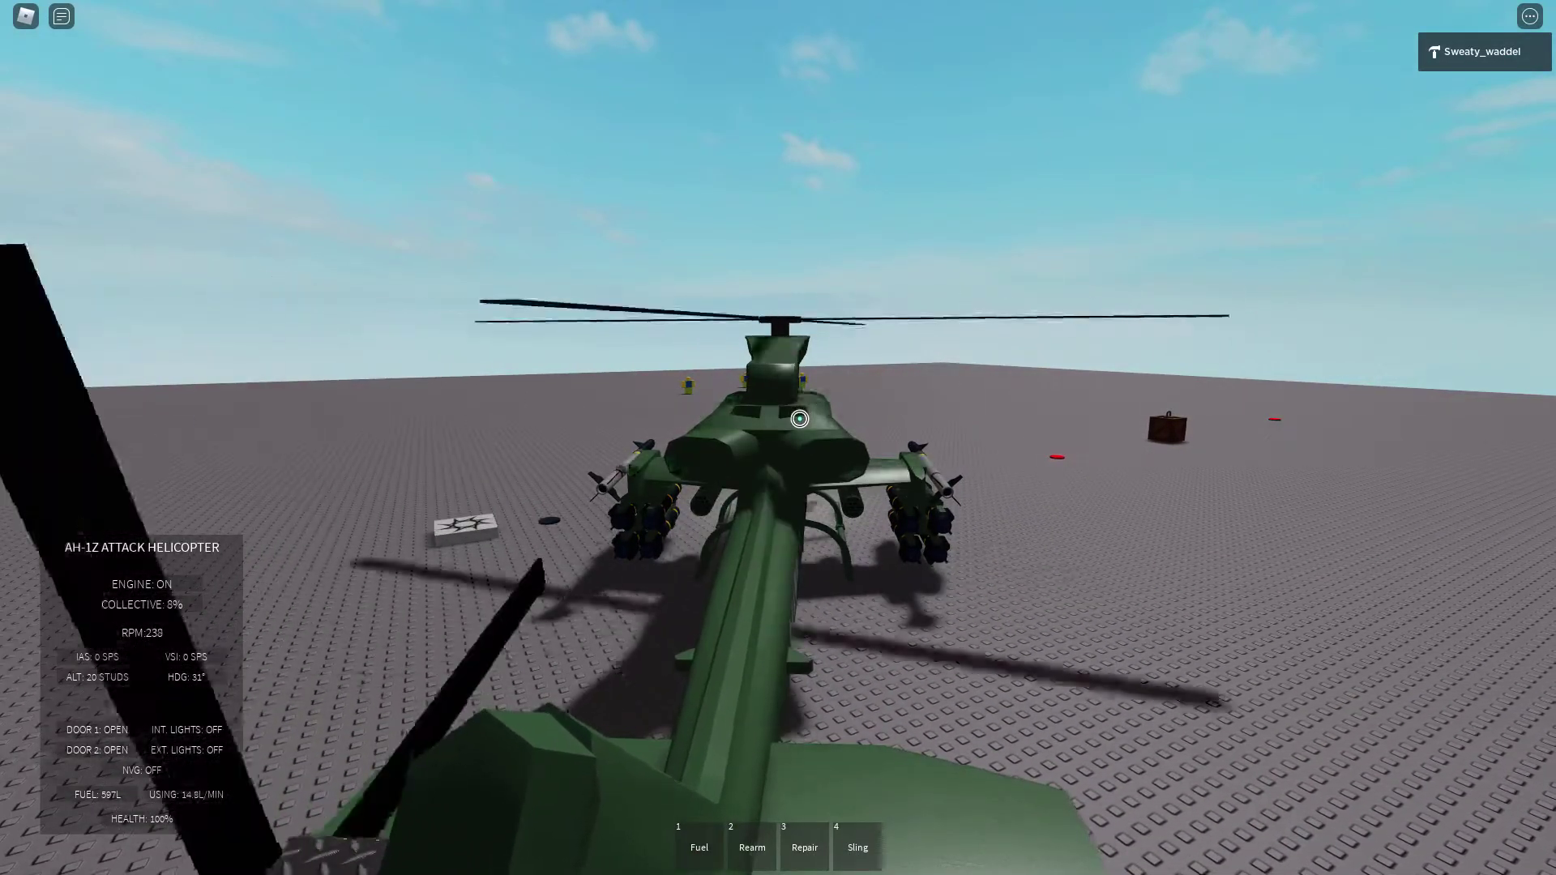
scroll(803, 406, down, 5)
right_drag(803, 405, 795, 417)
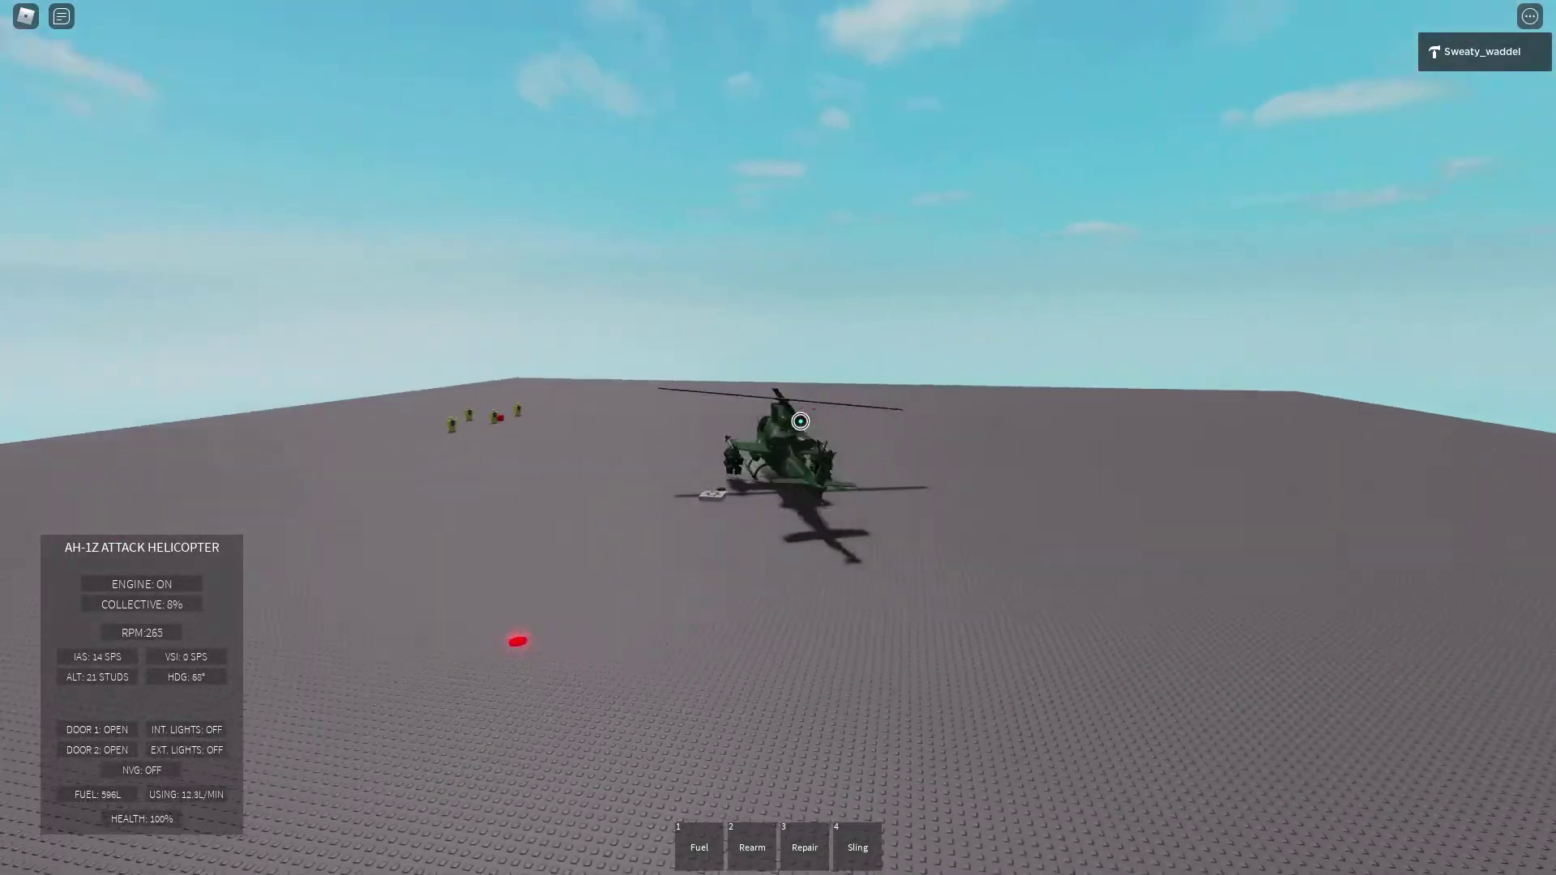
Lower Graphics Quality to half in Settings, then keep raising the collective.
key(Escape)
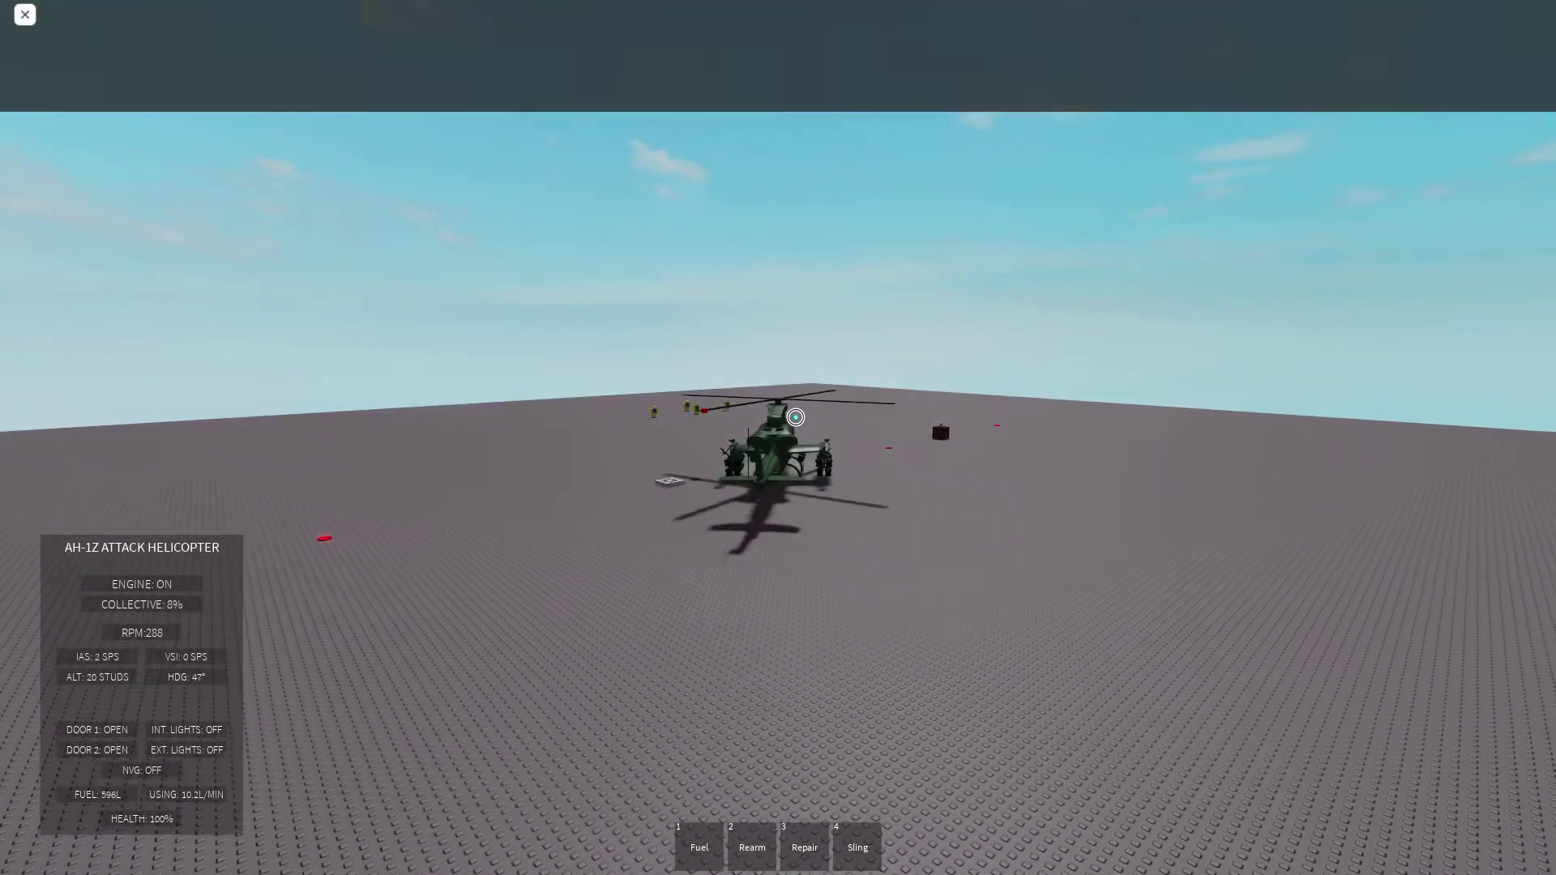
click(666, 195)
click(872, 523)
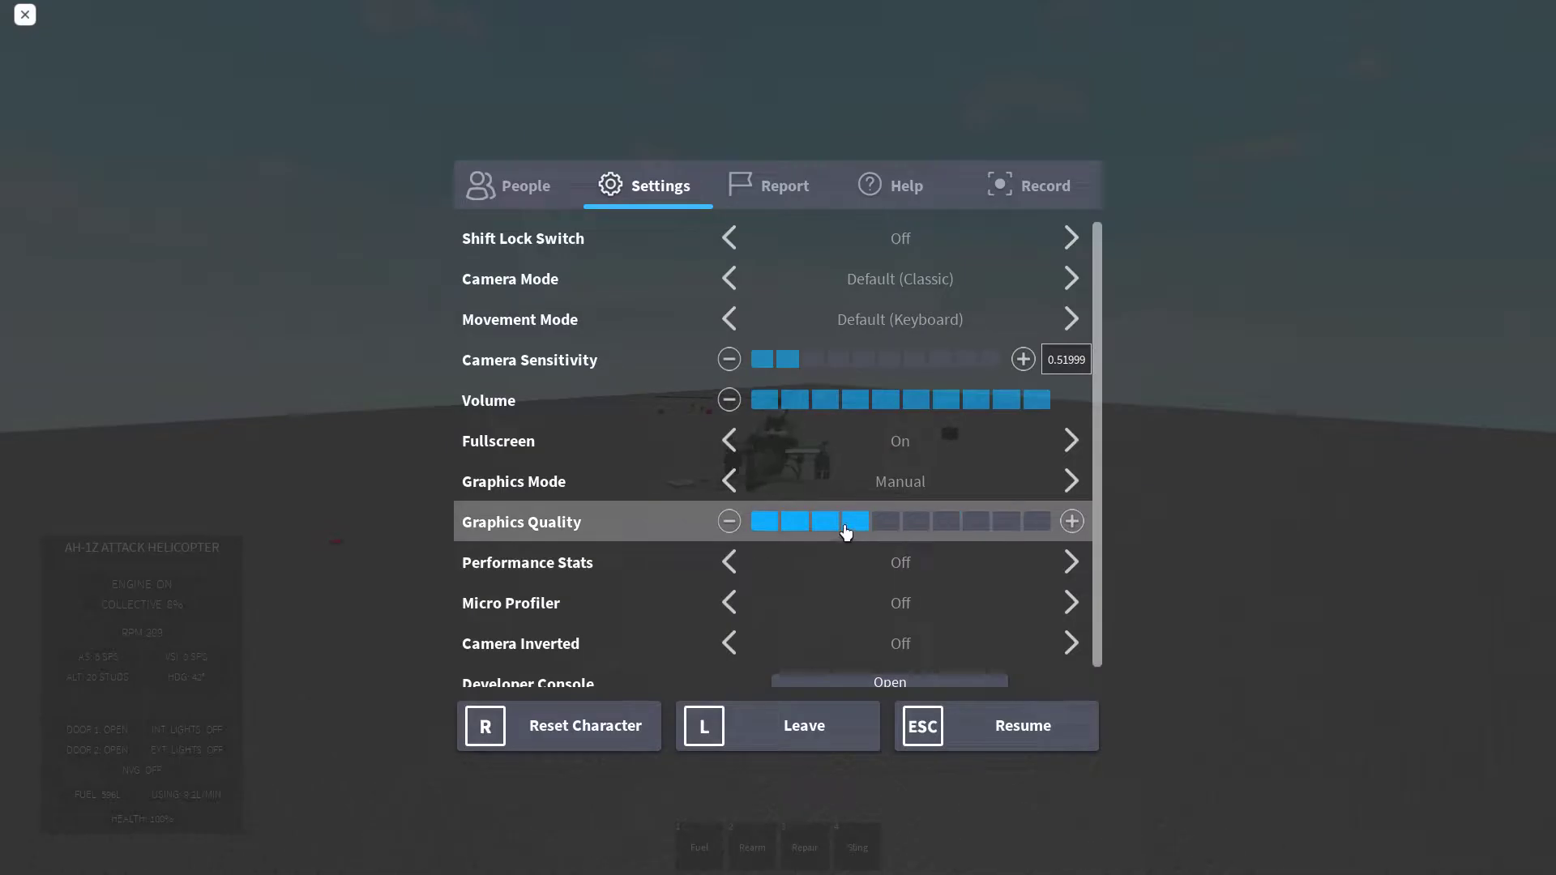
key(Escape)
scroll(765, 526, up, 5)
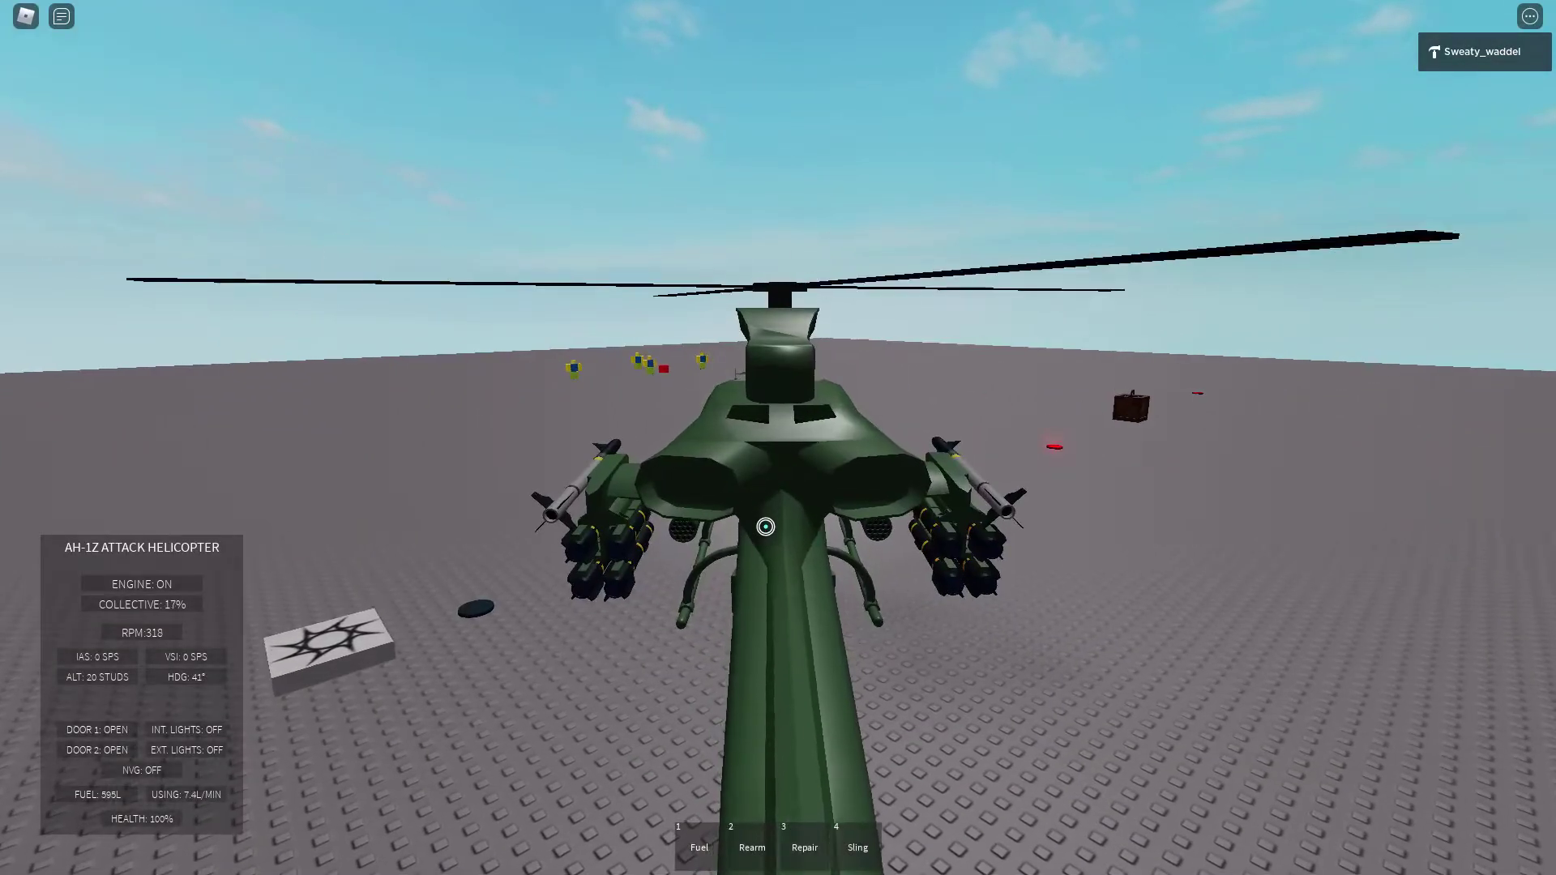
key(w)
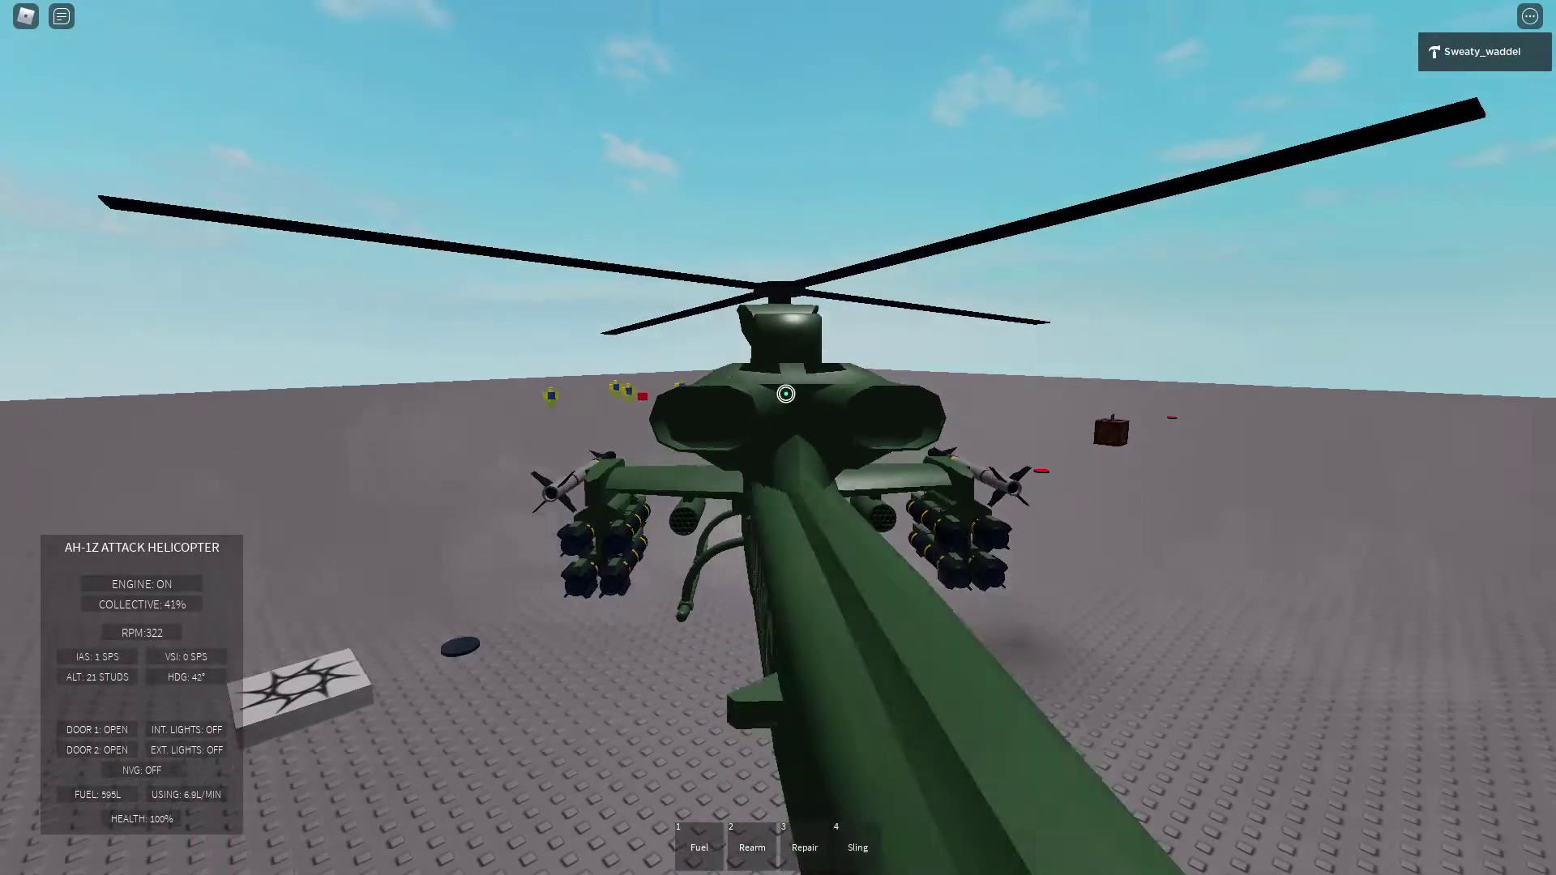
Climb the AH-1Z and release two pairs of flares.
key(w)
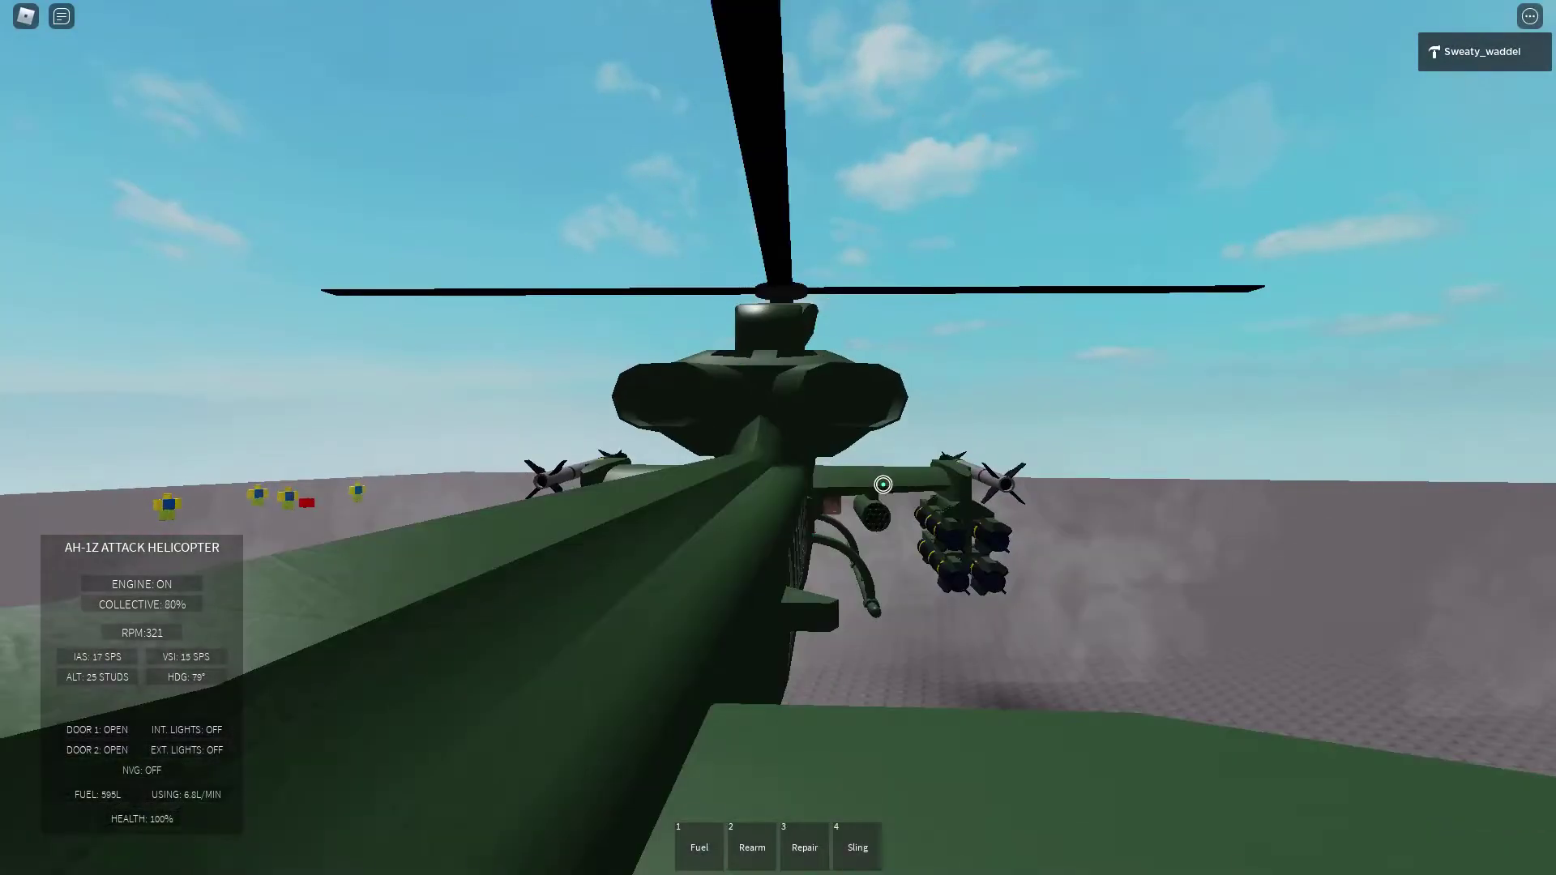
scroll(883, 484, down, 5)
key(s)
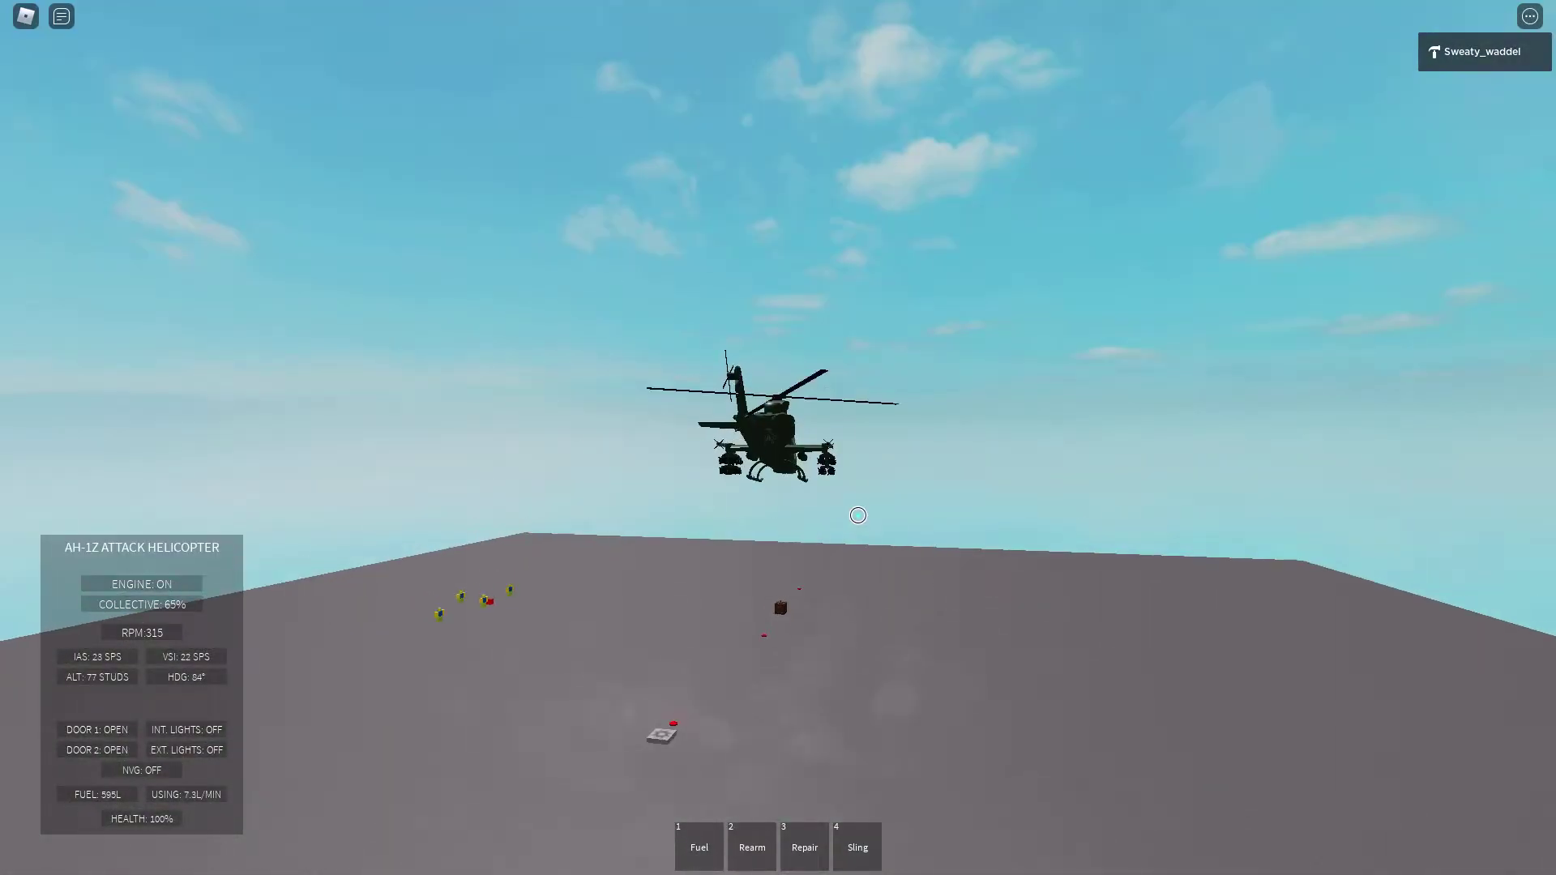
key(f)
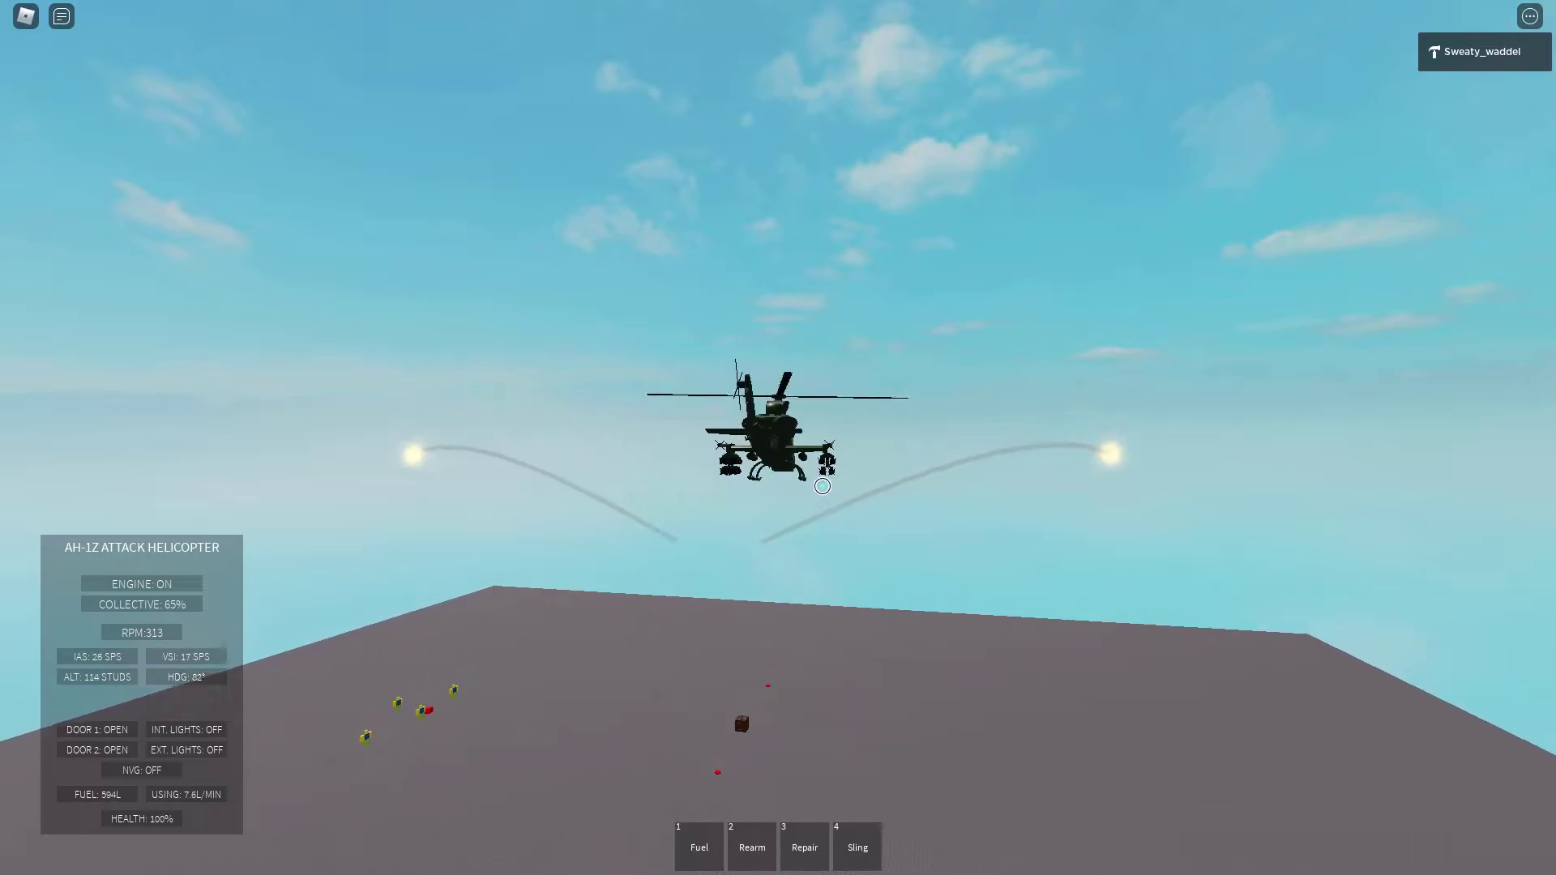
key(f)
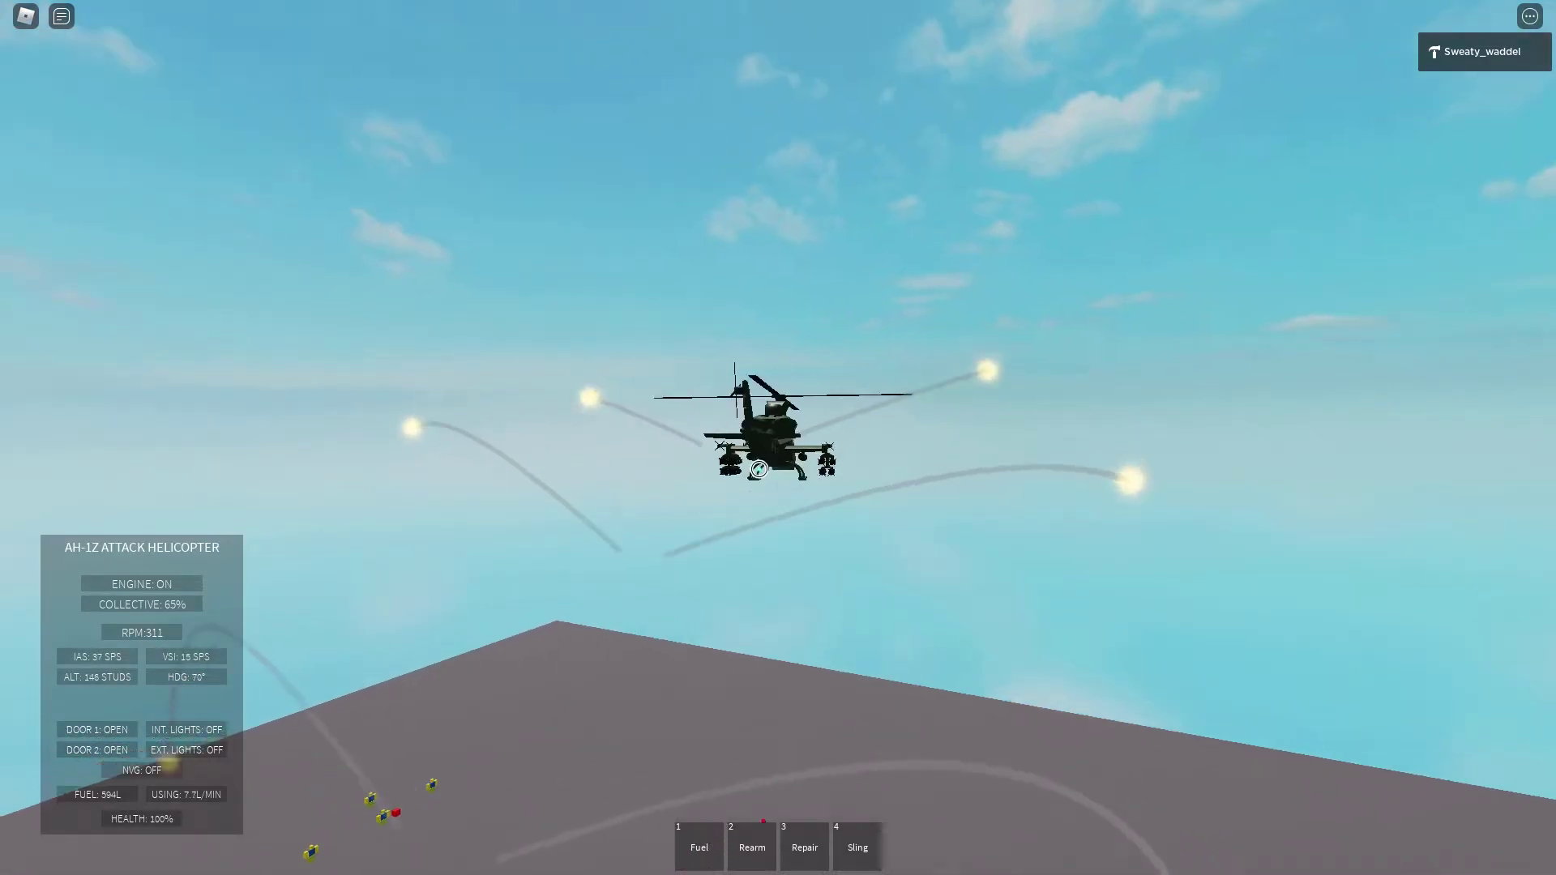
Toggle door 2, turn on interior and exterior lights, and yaw left.
key(2)
key(l)
key(k)
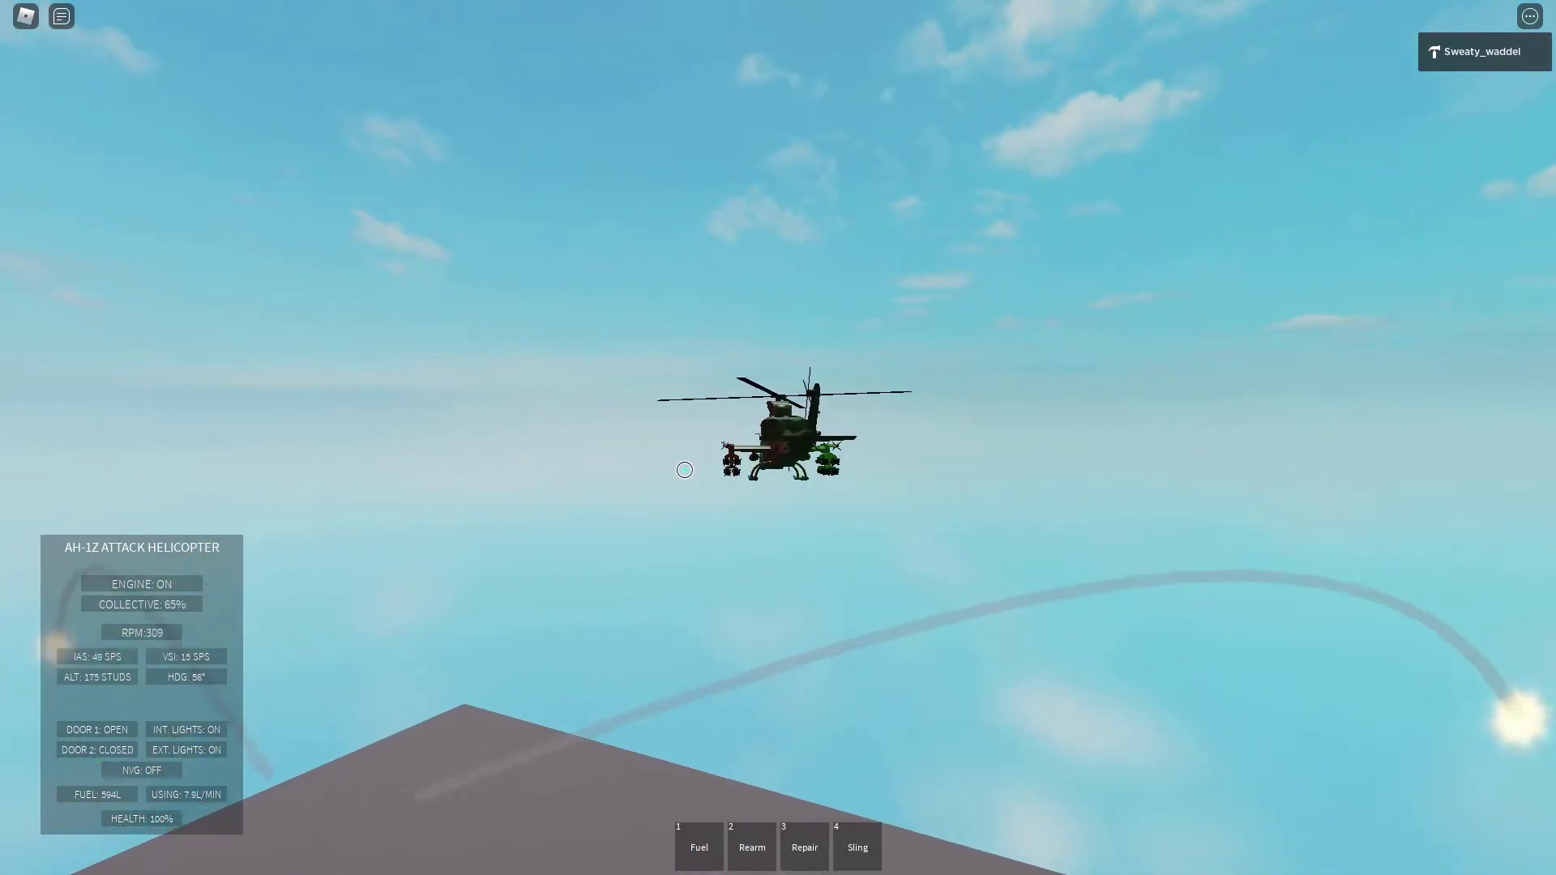
key(2)
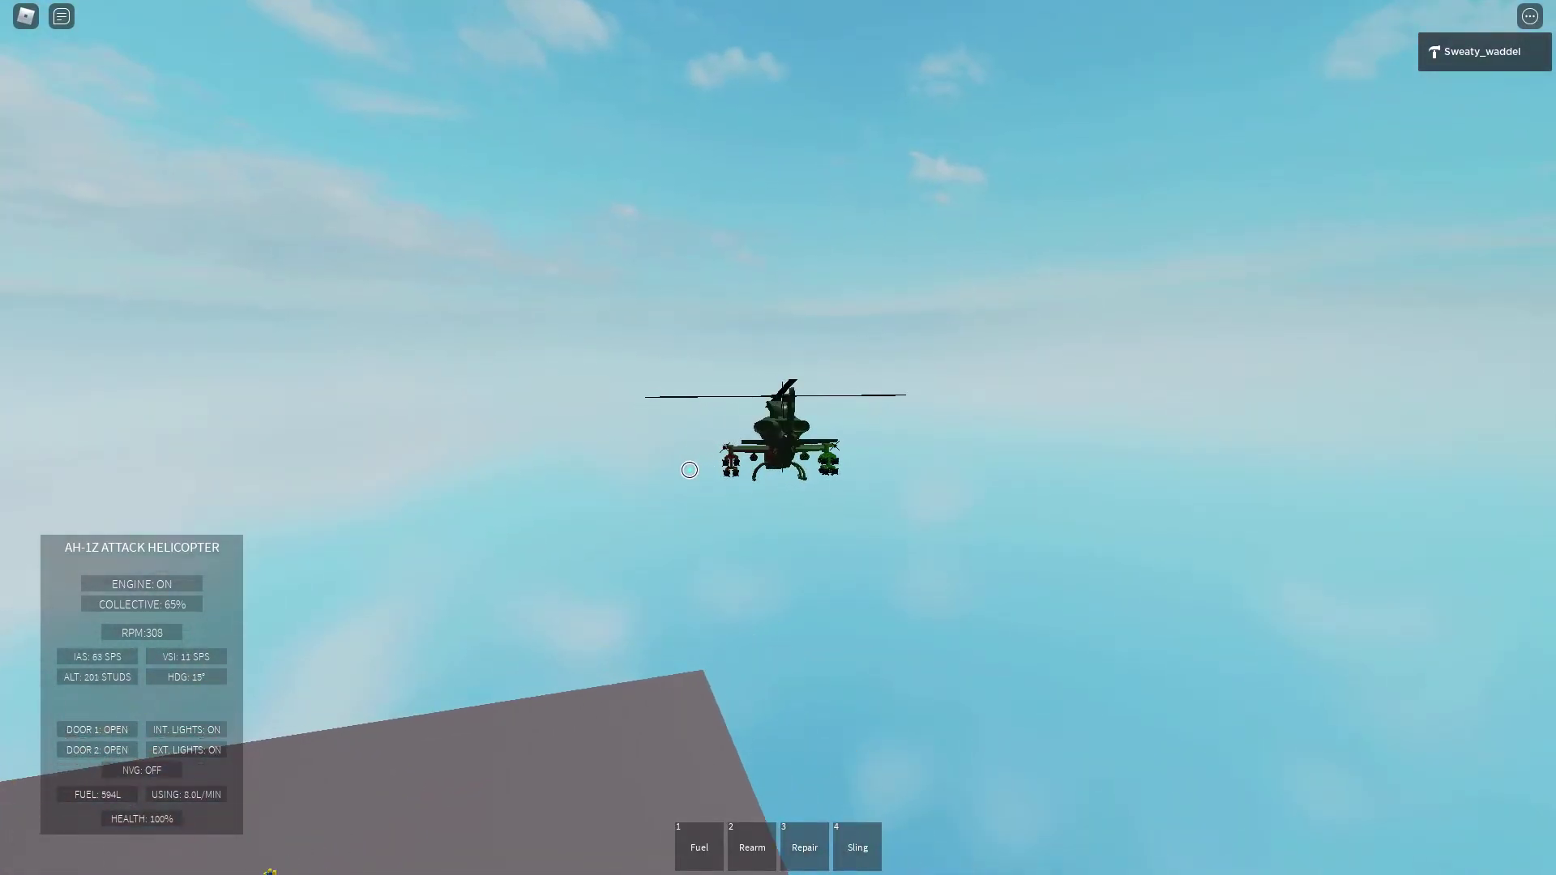
key(a)
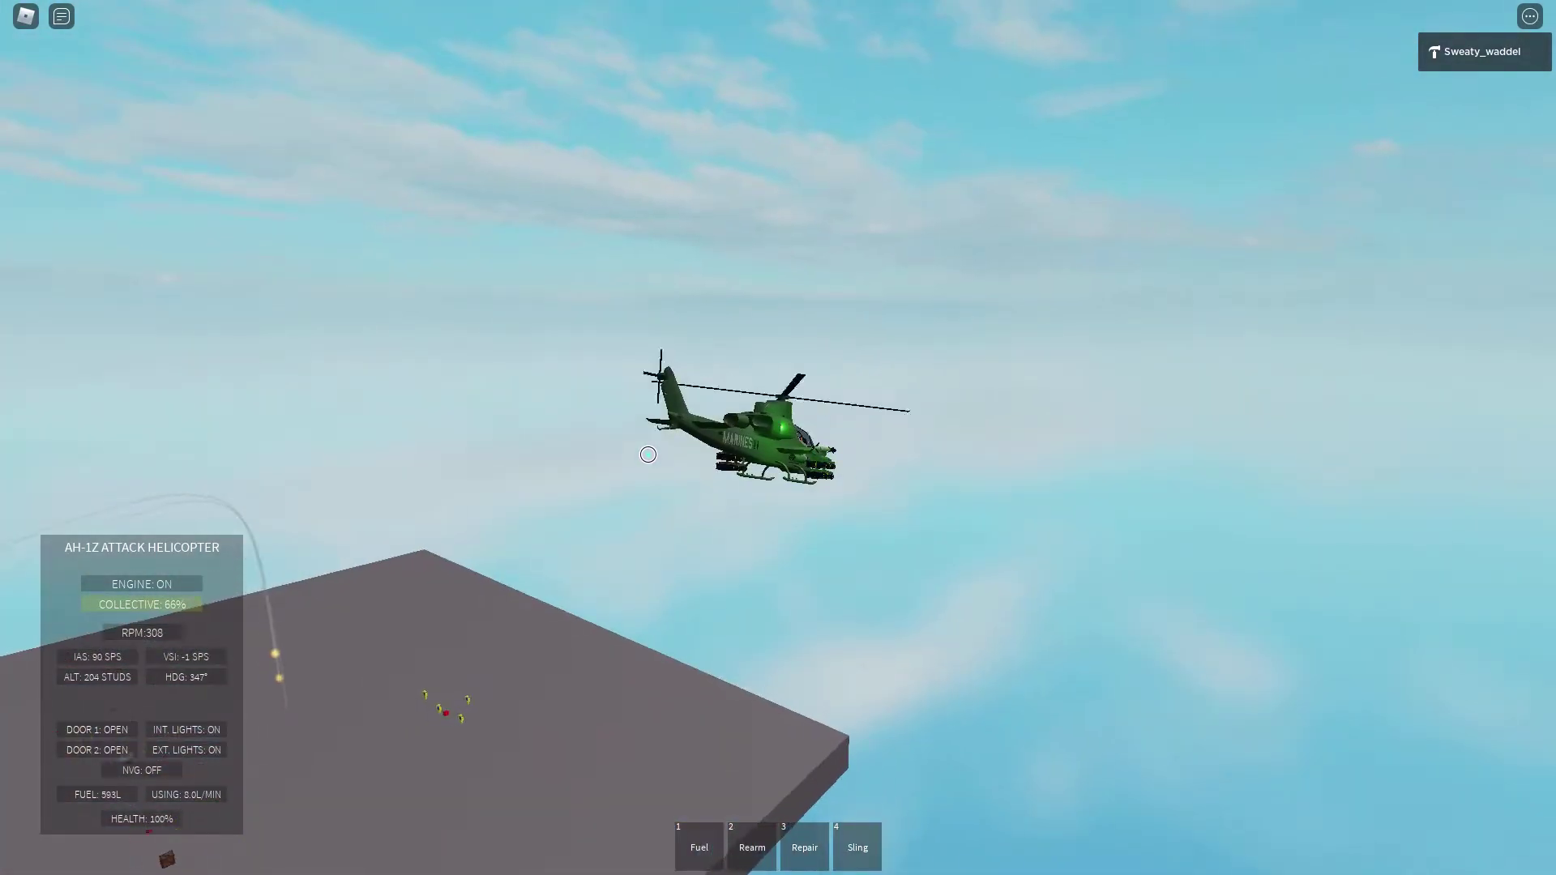
key(a)
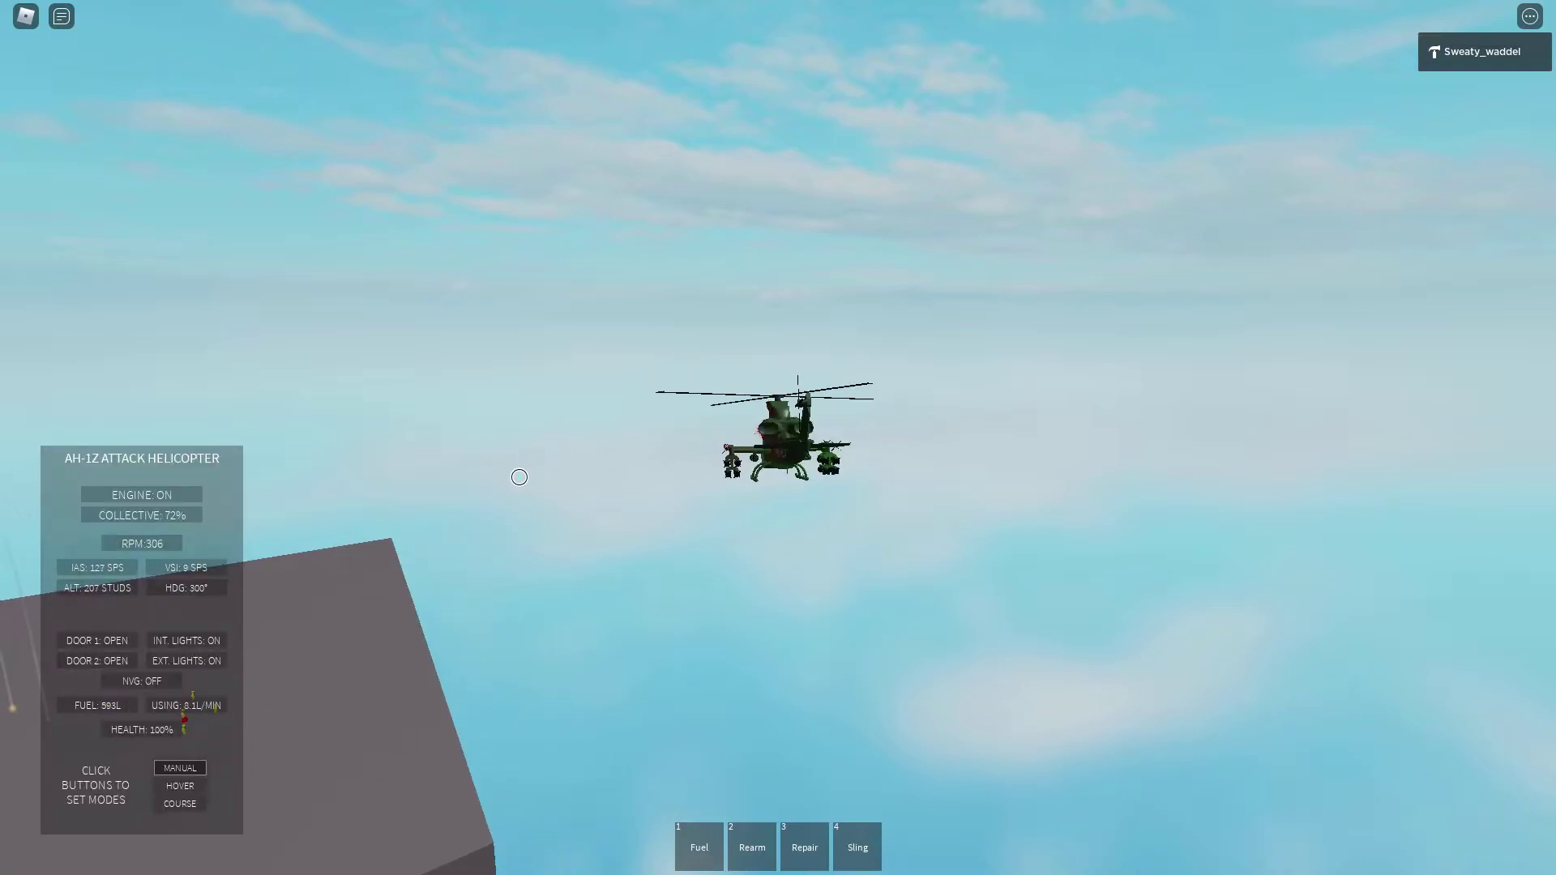
Turn back toward the platform and switch the flight mode to COURSE.
key(a)
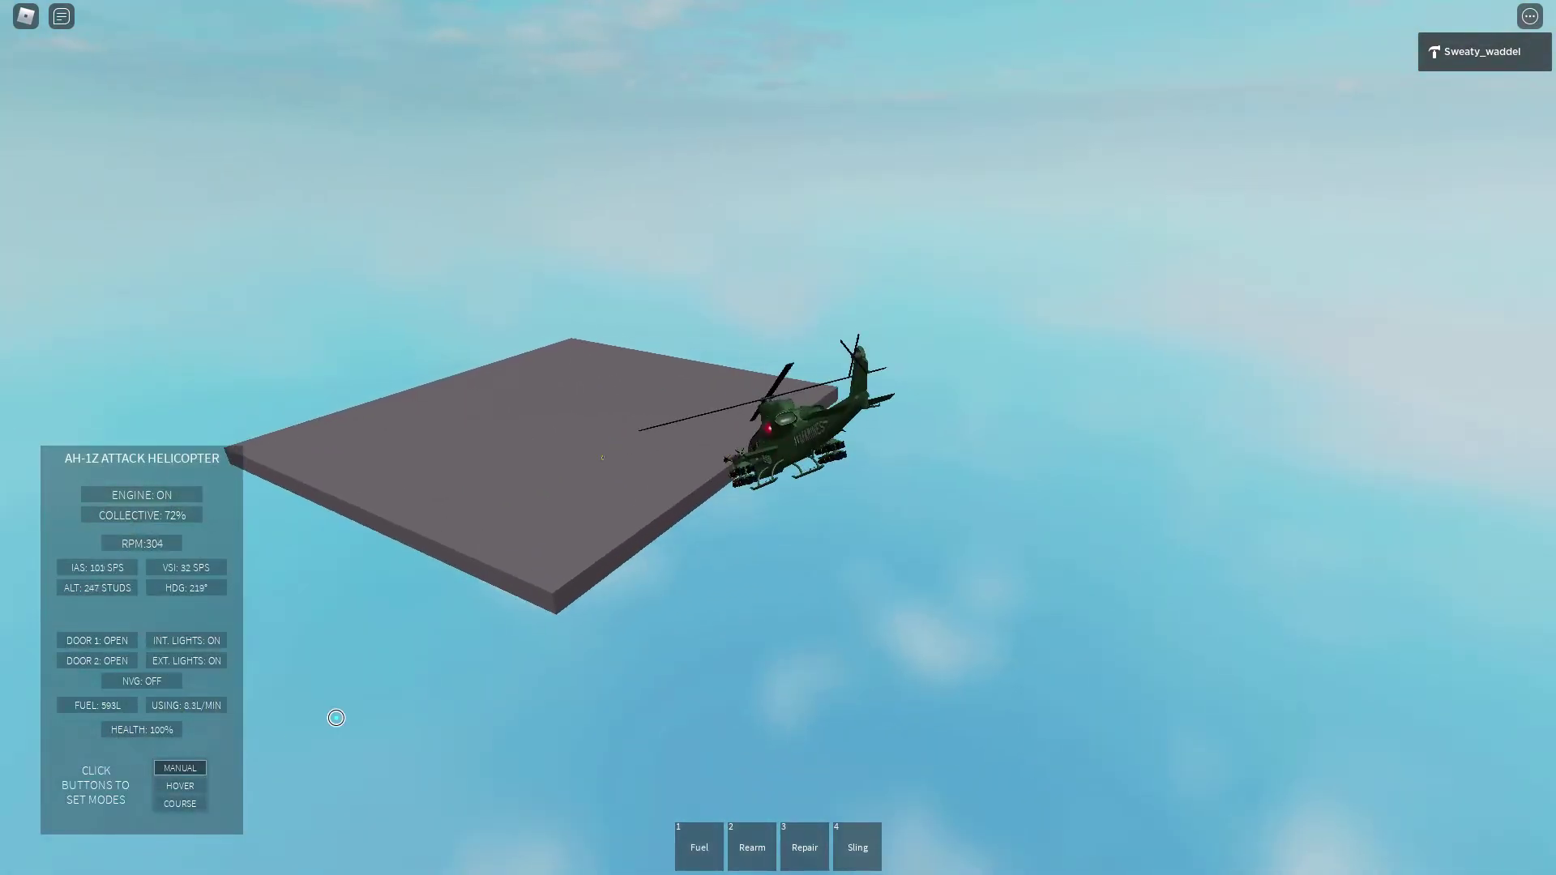
right_drag(314, 758, 407, 752)
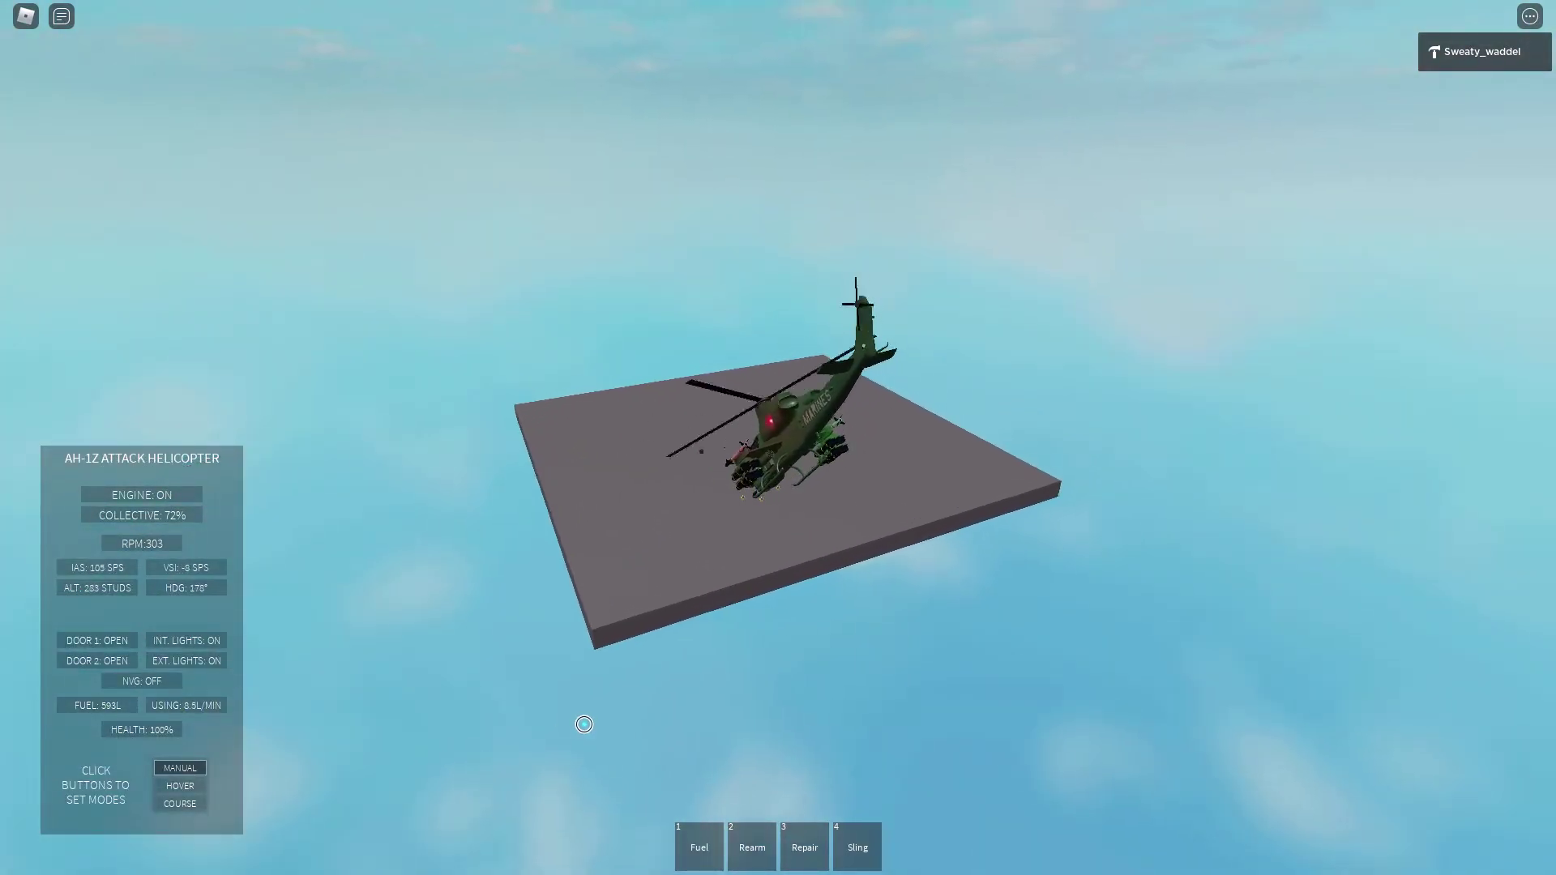
click(181, 803)
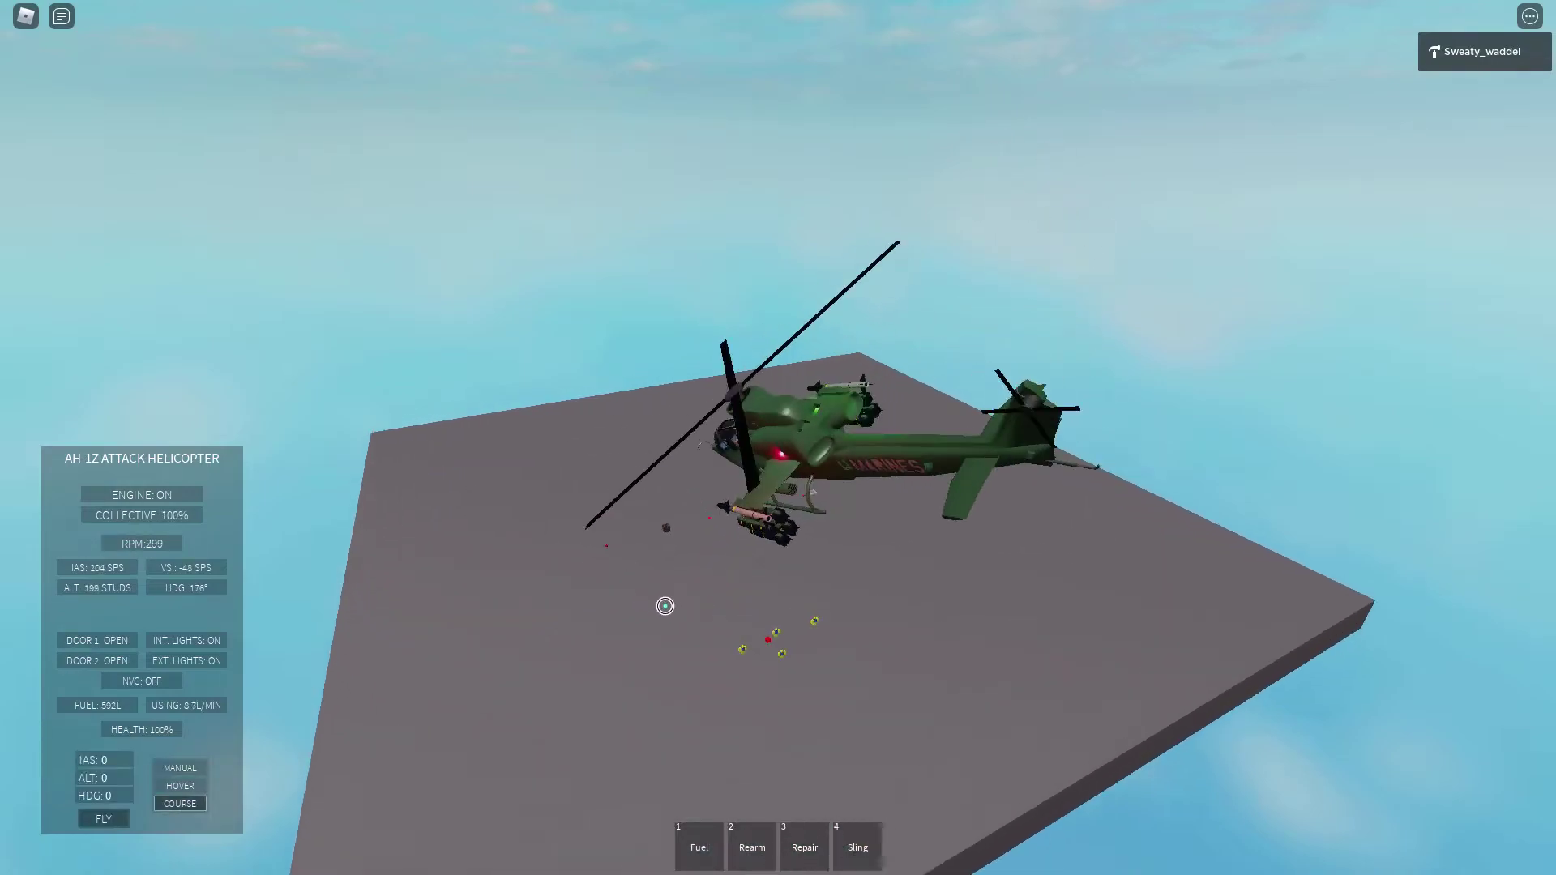
key(s)
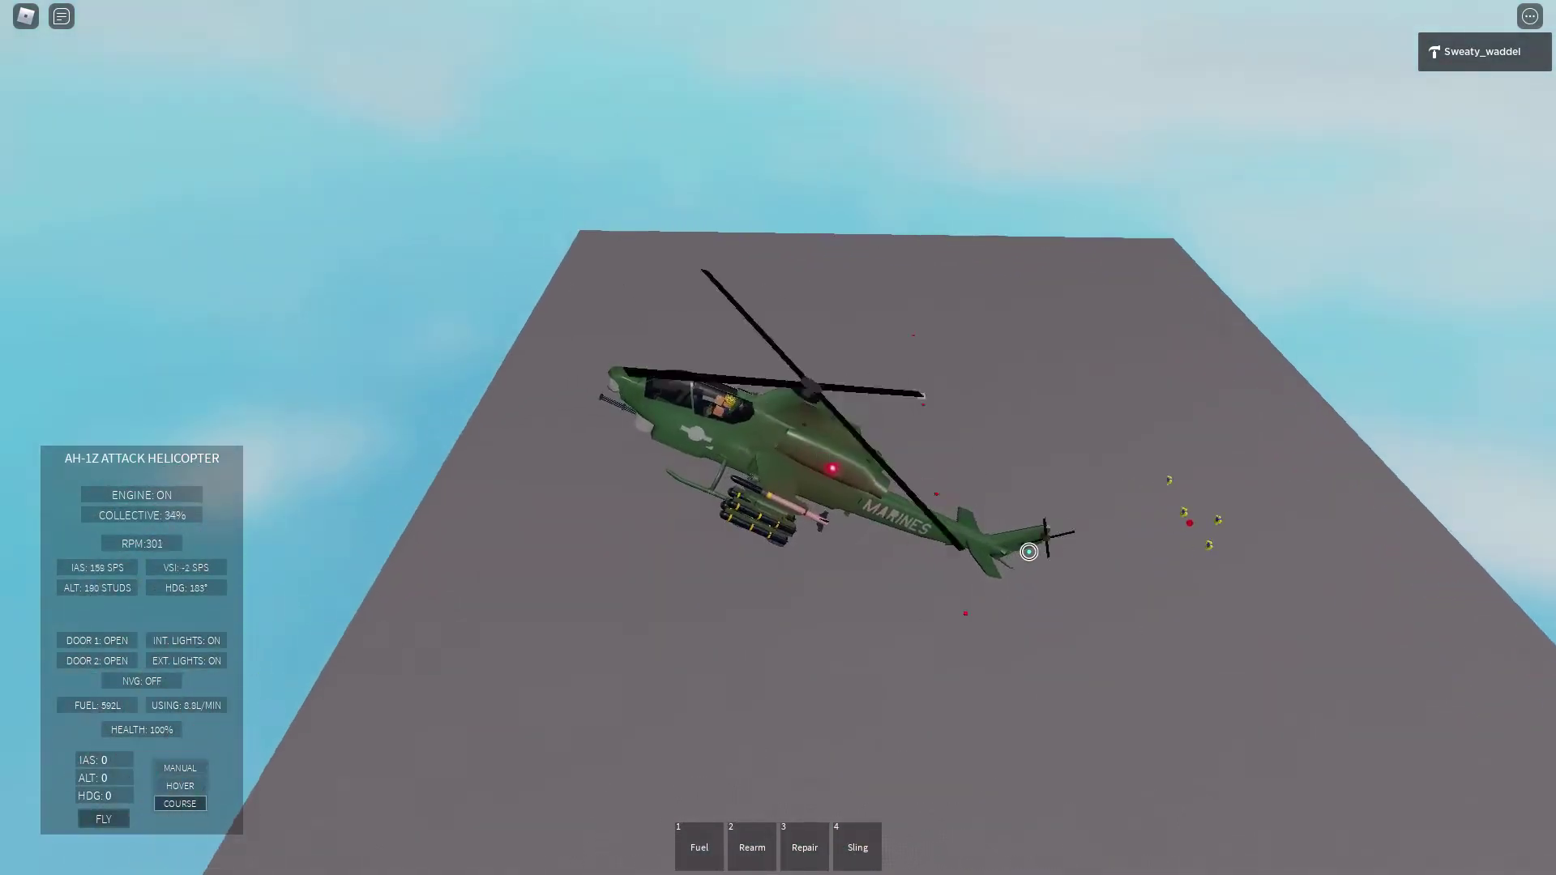
right_drag(1029, 551, 120, 801)
key(w)
text(260)
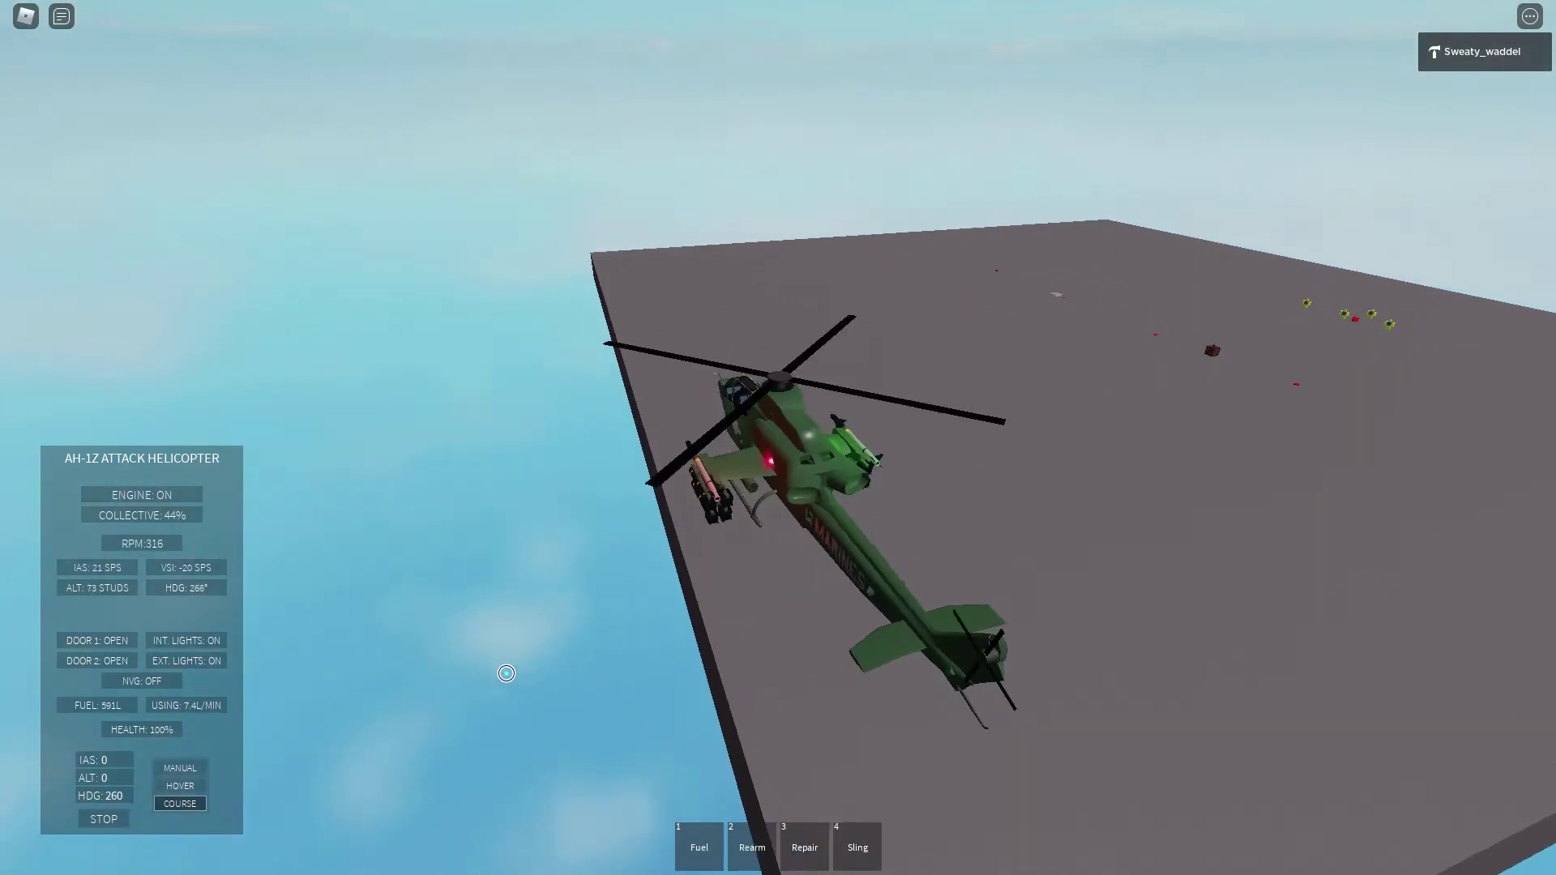
Set autopilot heading 0, altitude 30 and airspeed 60, and climb toward them.
click(117, 794)
text(0)
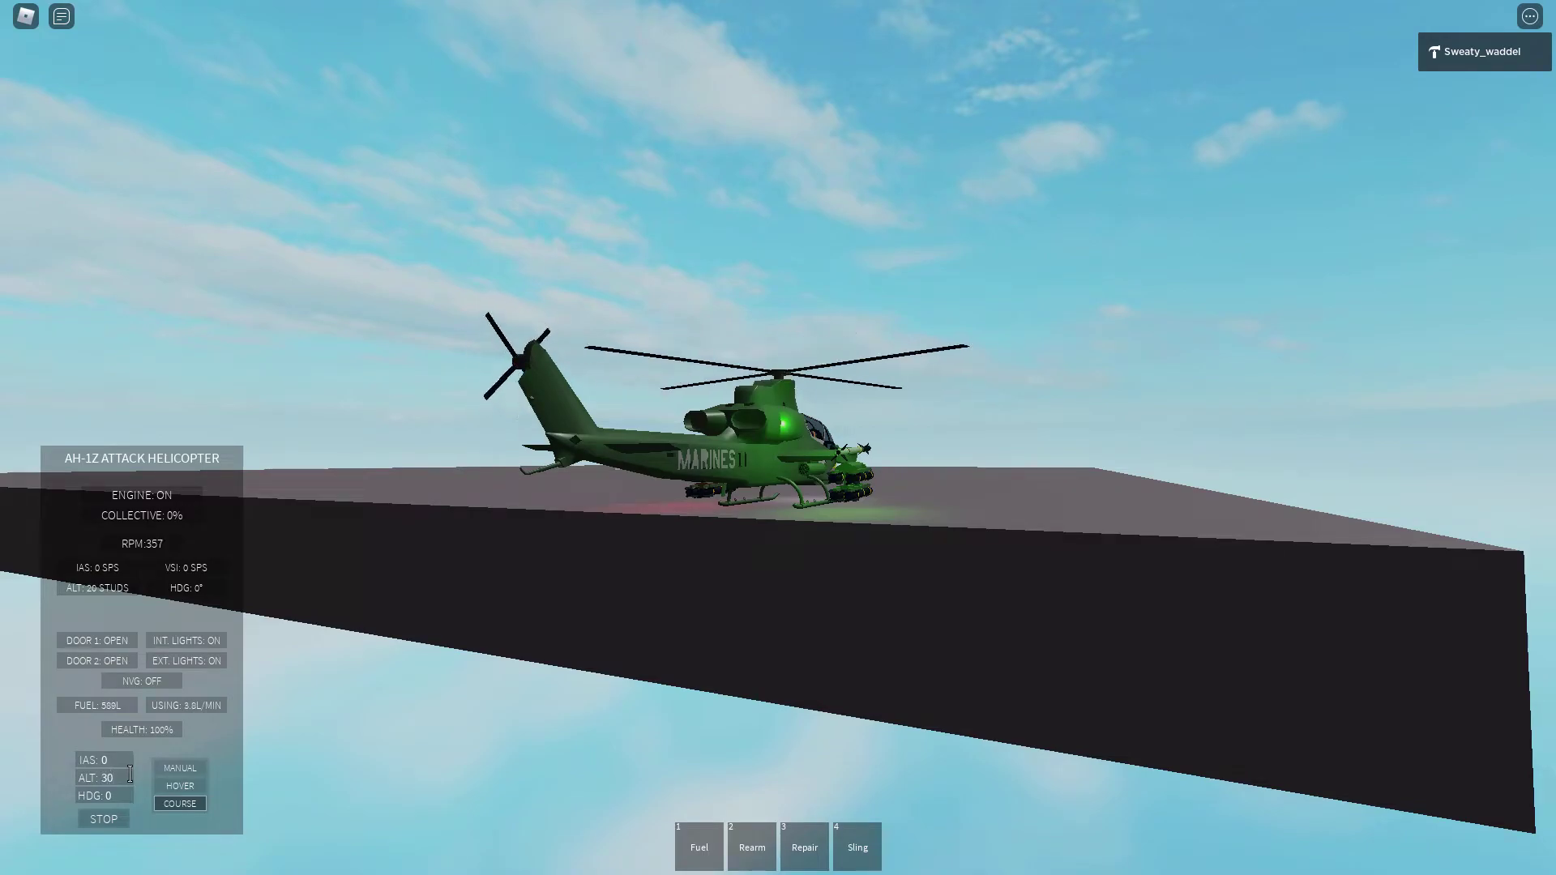
key(w)
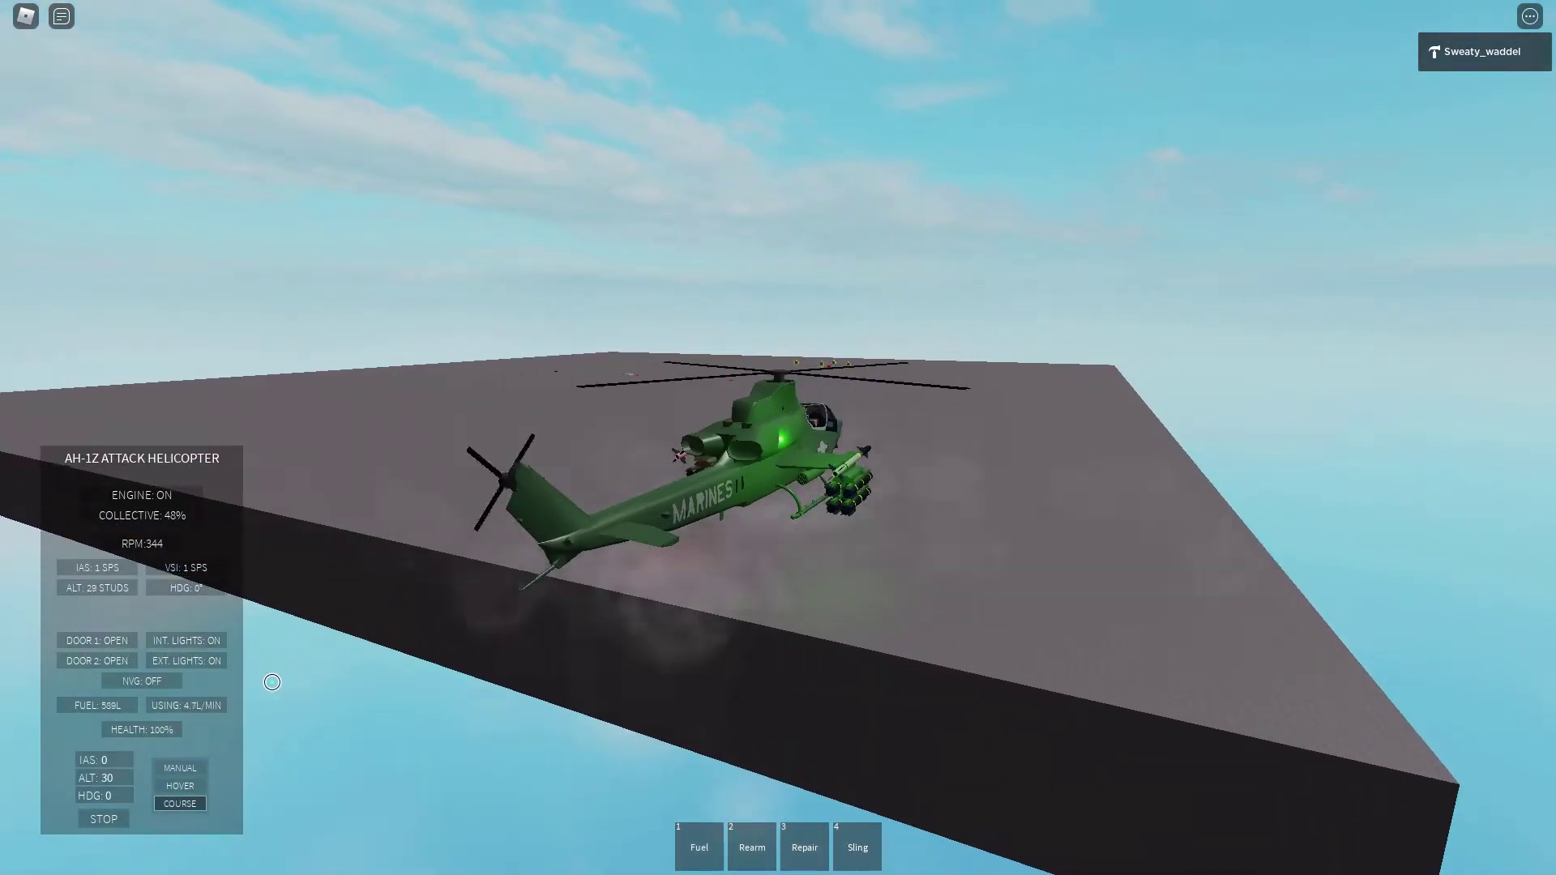
click(124, 763)
text(100)
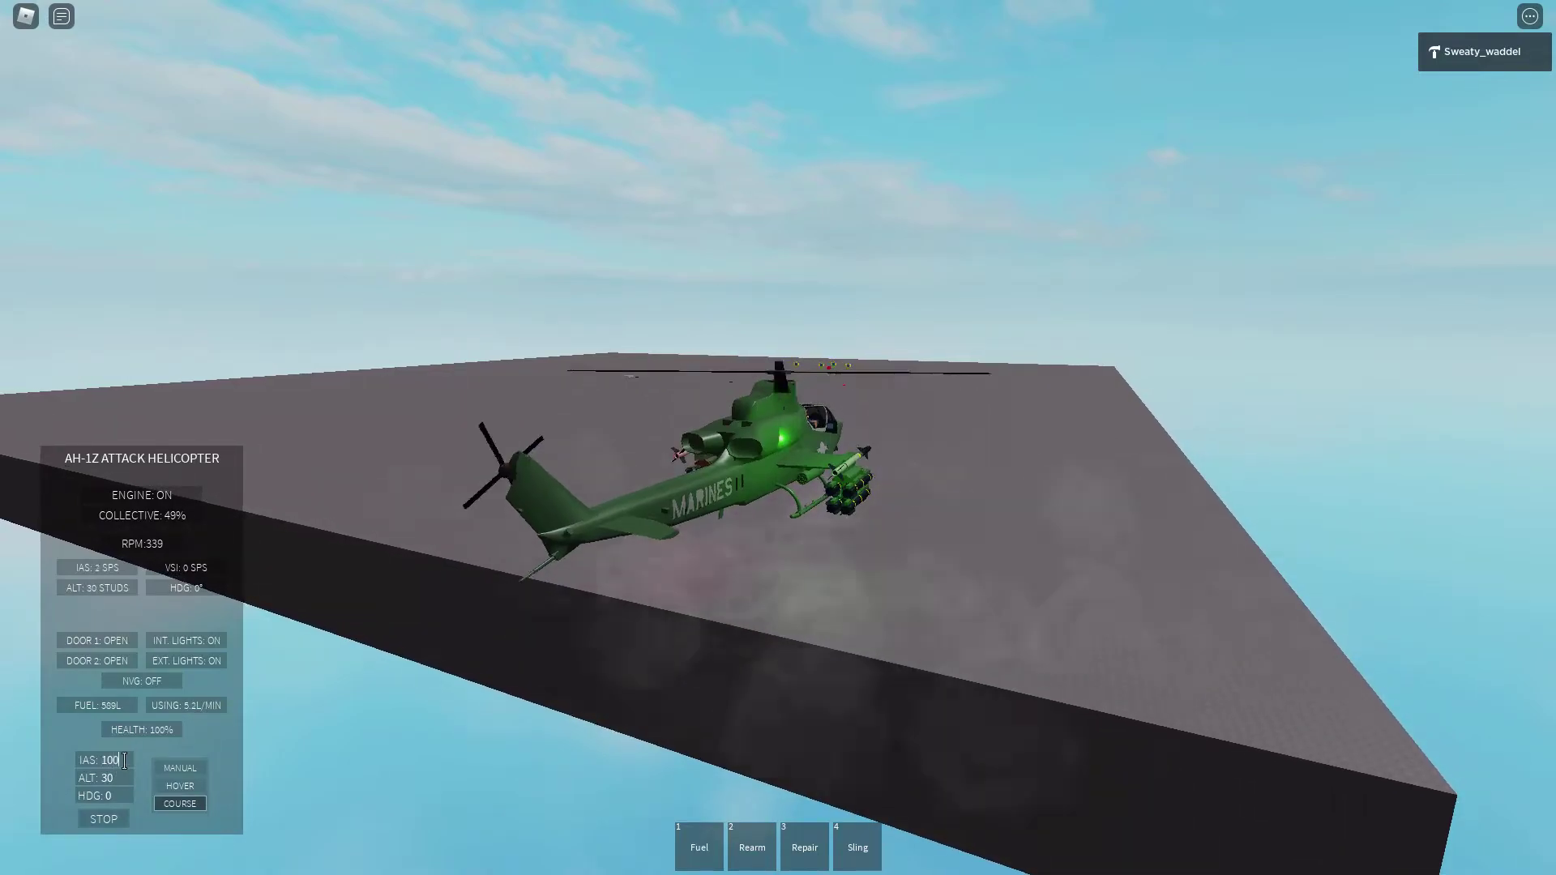
key(Return)
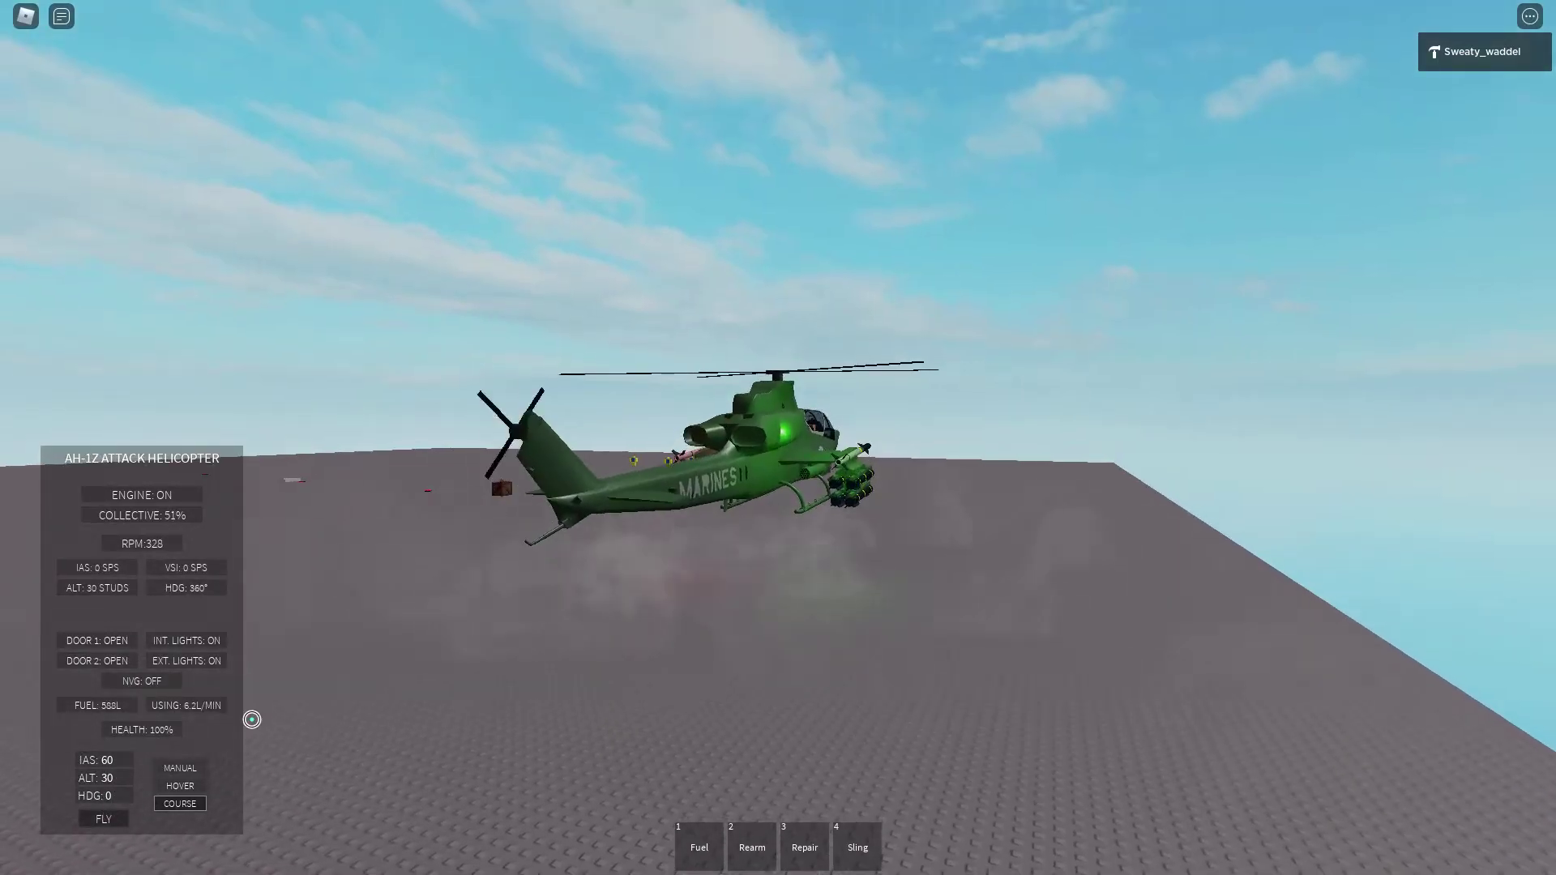
mouse_move(555, 608)
right_down()
mouse_move(391, 689)
mouse_move(332, 639)
right_up()
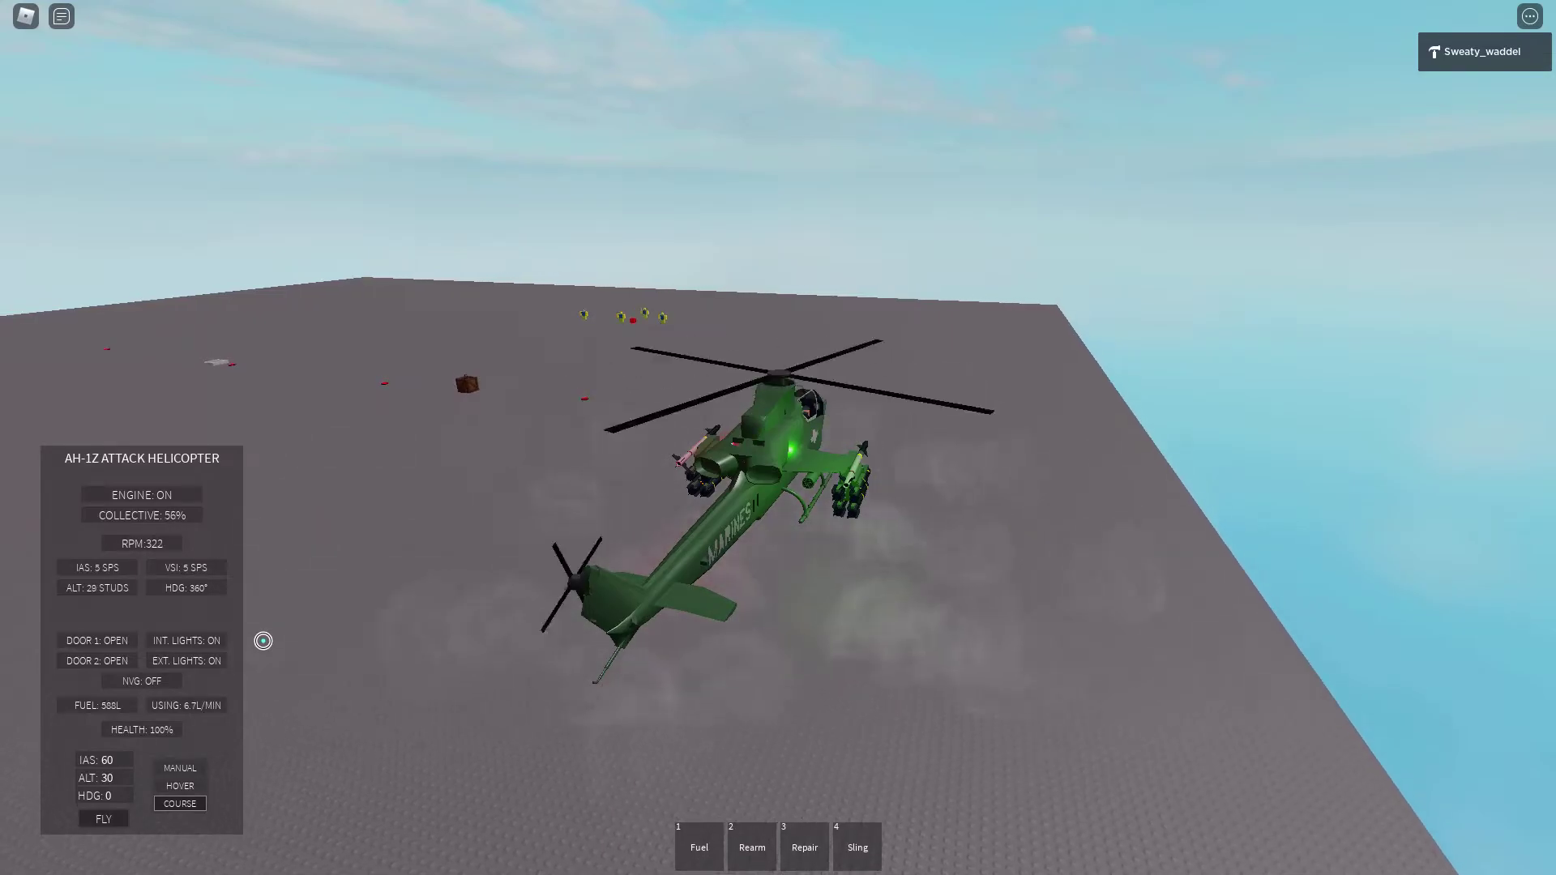
right_drag(264, 640, 434, 595)
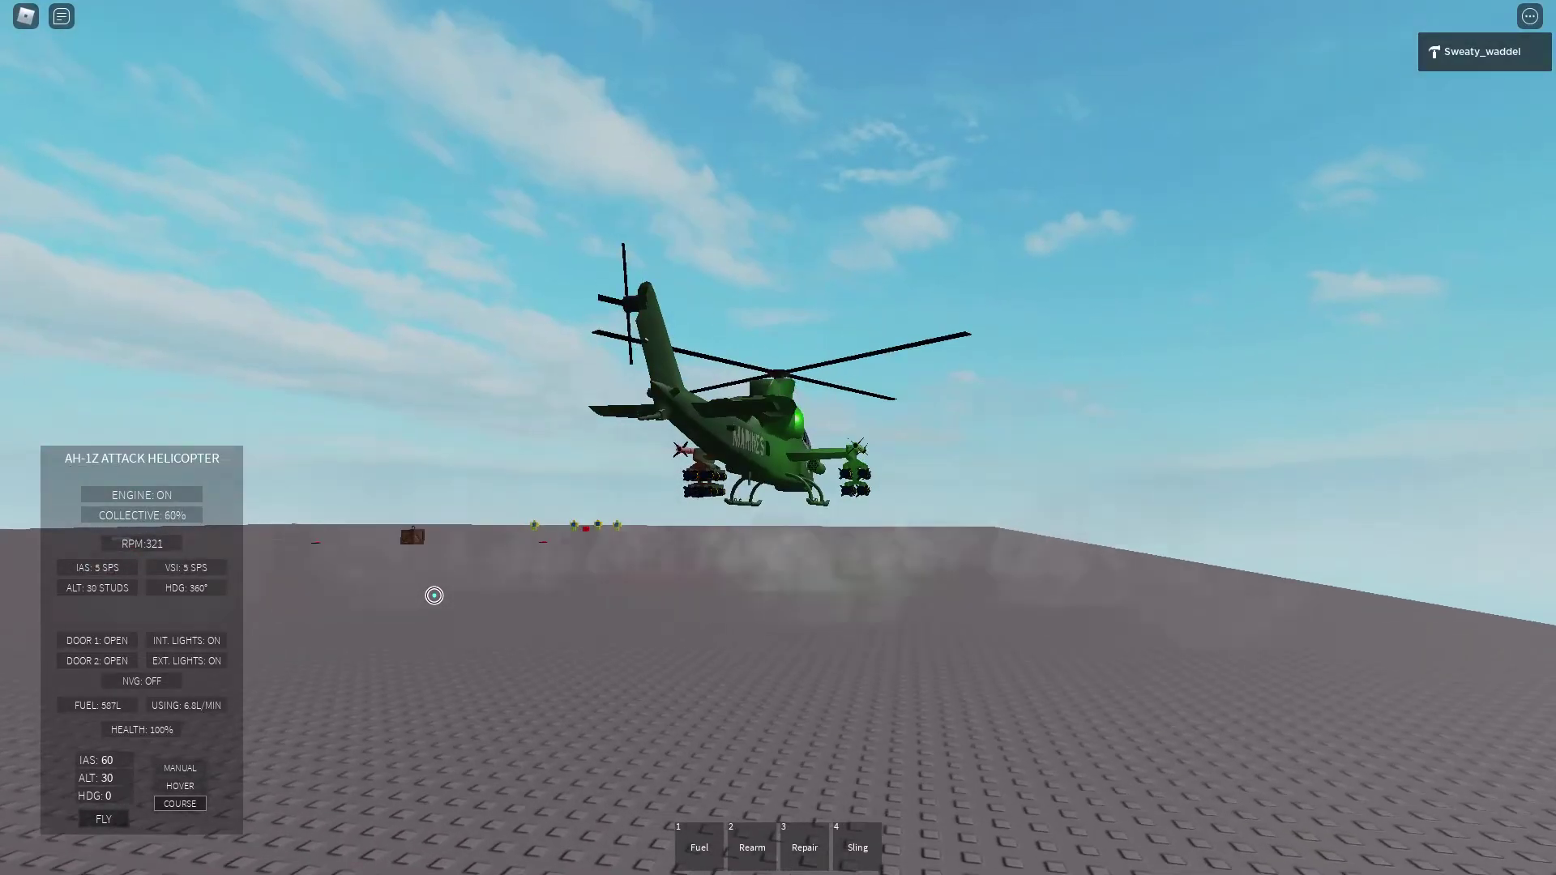
key(w)
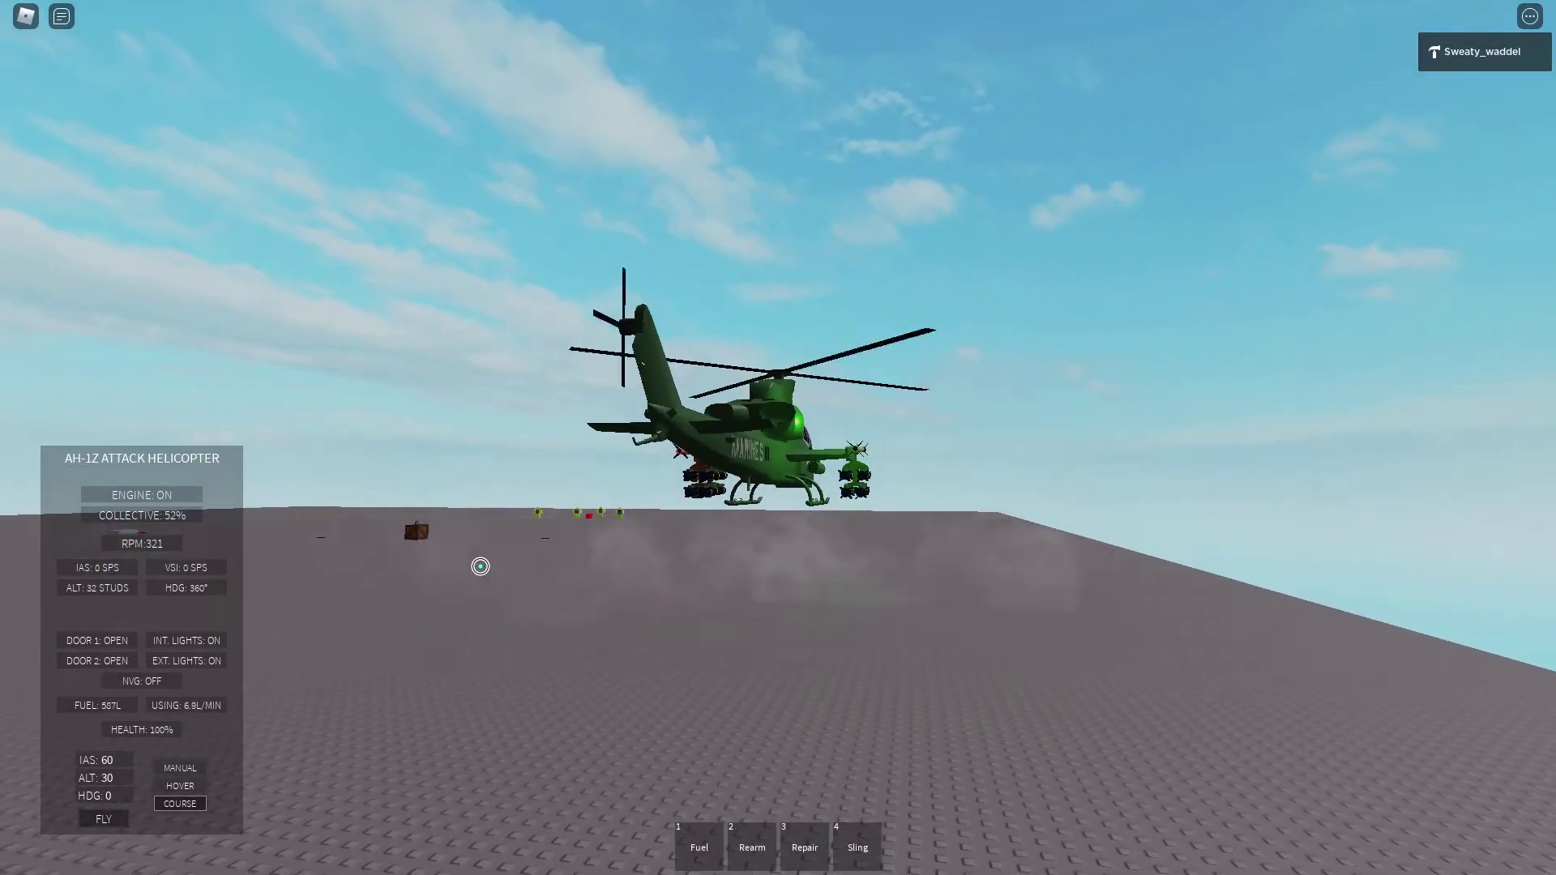
Toggle night vision and the first door on and off.
key(n)
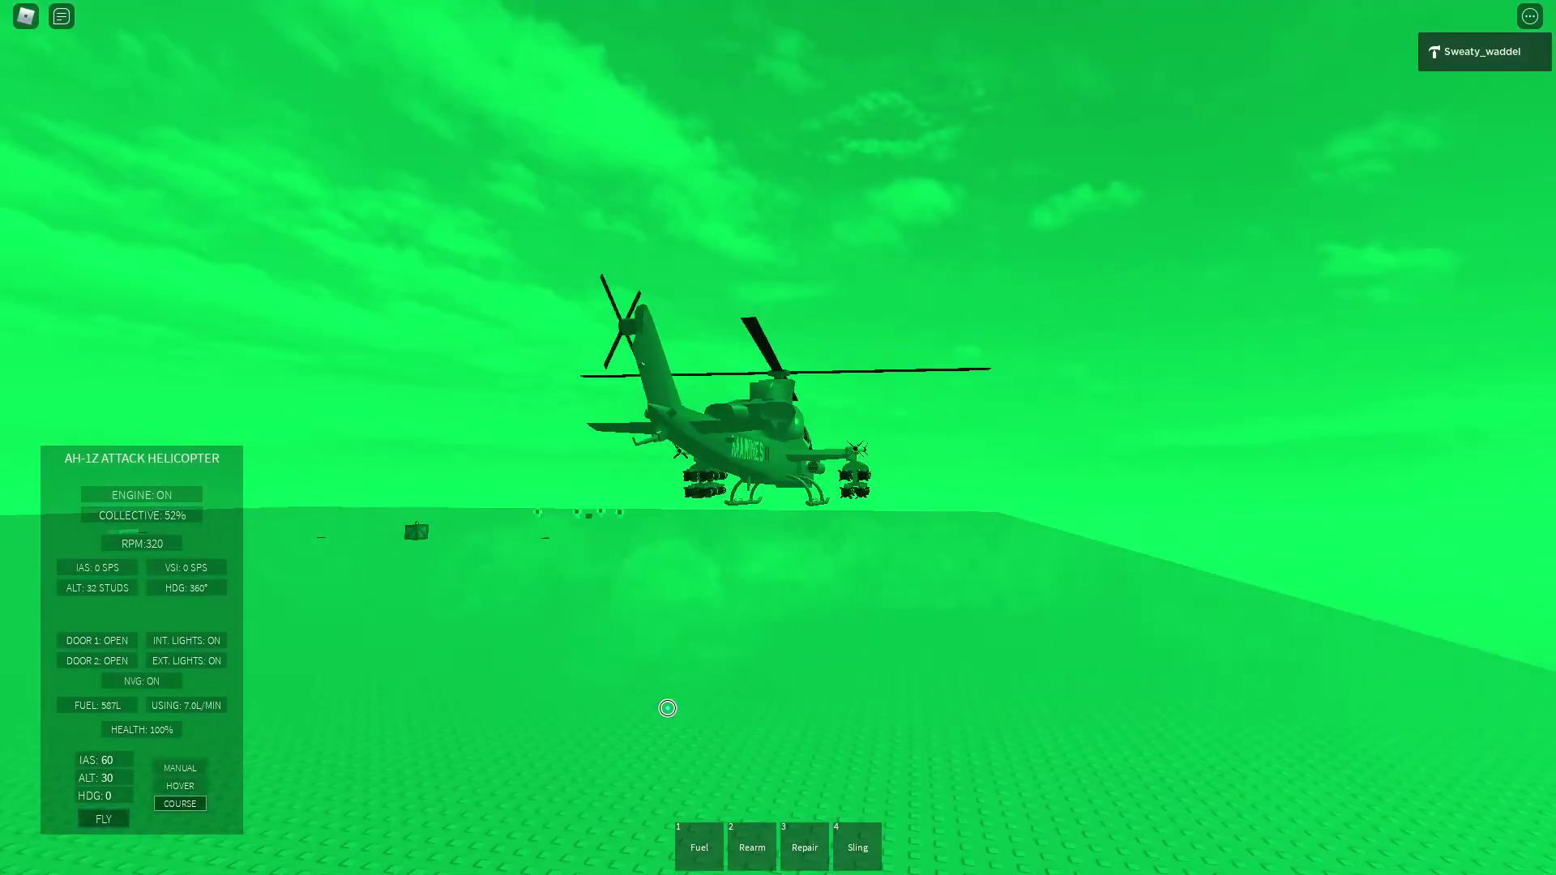
right_drag(667, 707, 682, 665)
key(n)
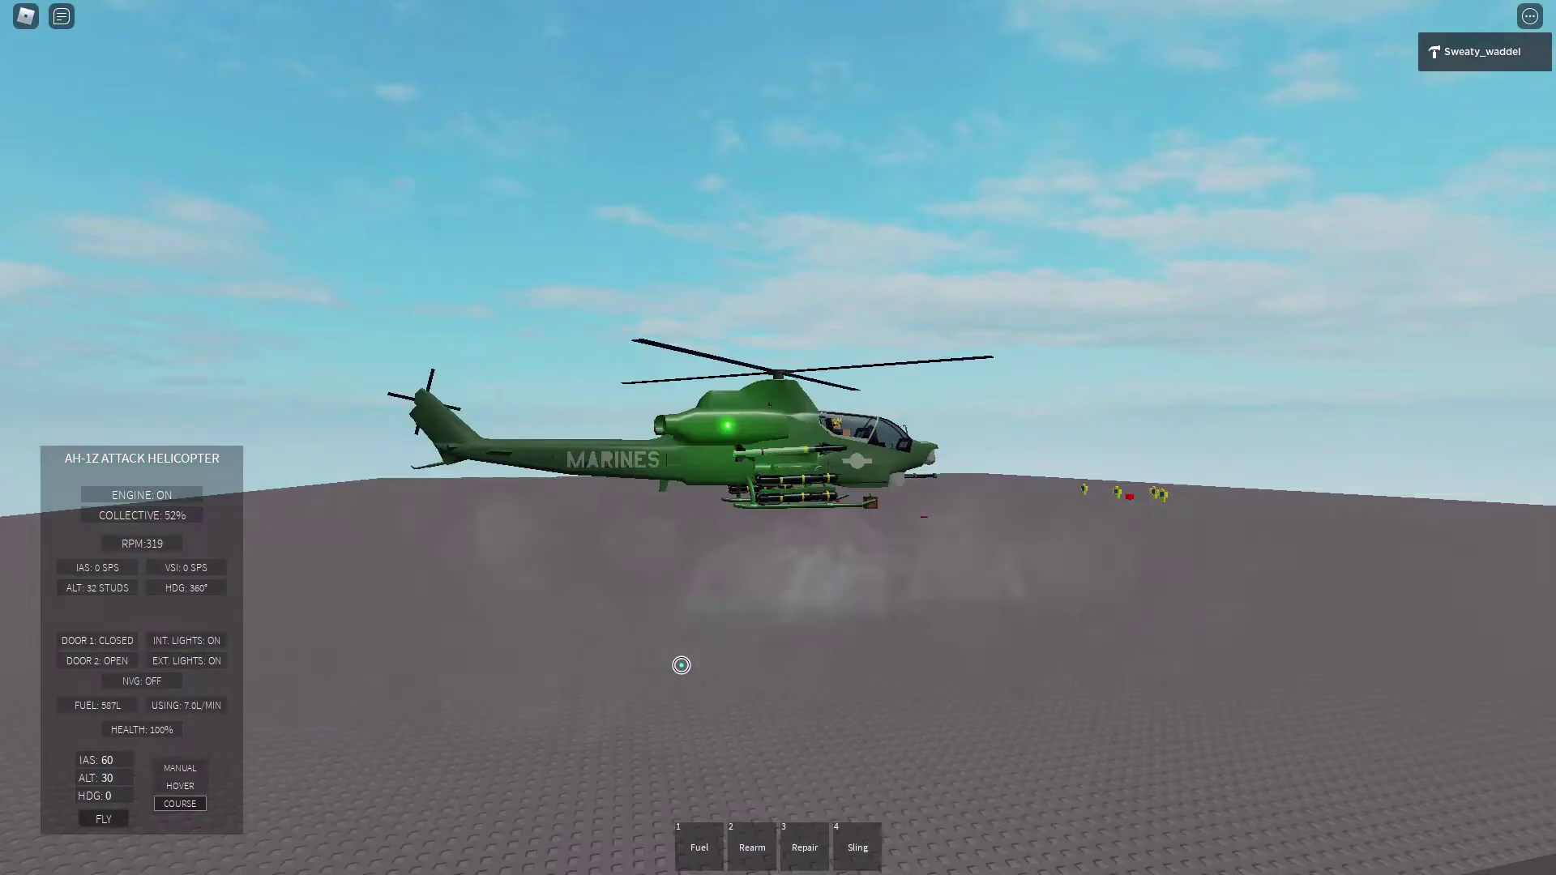
scroll(680, 665, up, 2)
key(z)
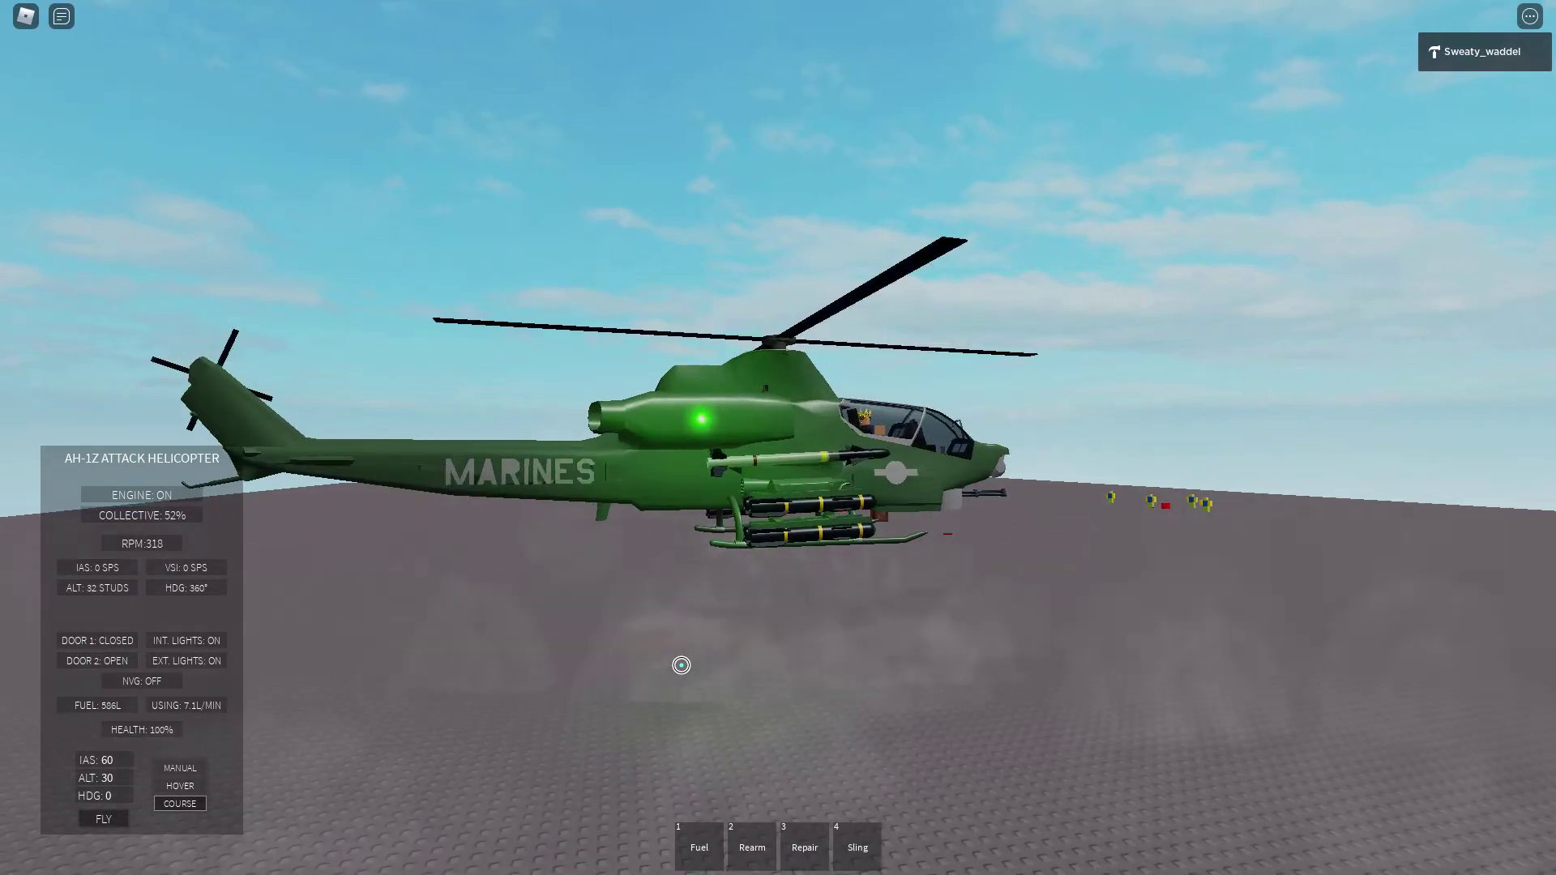
right_drag(681, 666, 681, 665)
key(z)
scroll(681, 666, up, 2)
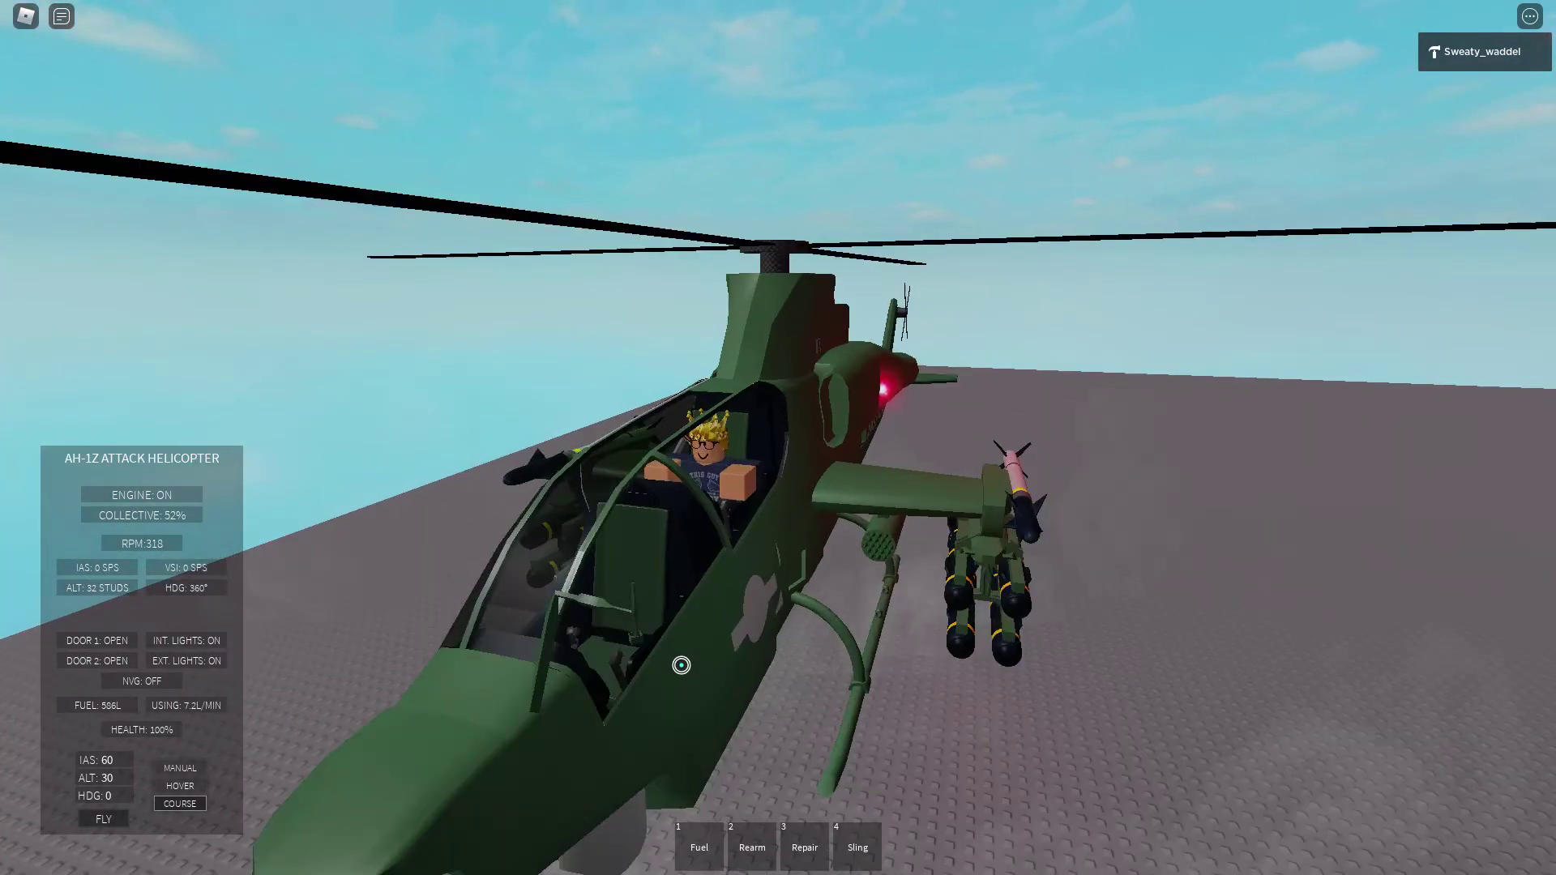
Switch to hover mode, arm Hydra-70 rockets, cut the engine and fire the remaining rockets.
key(h)
key(d)
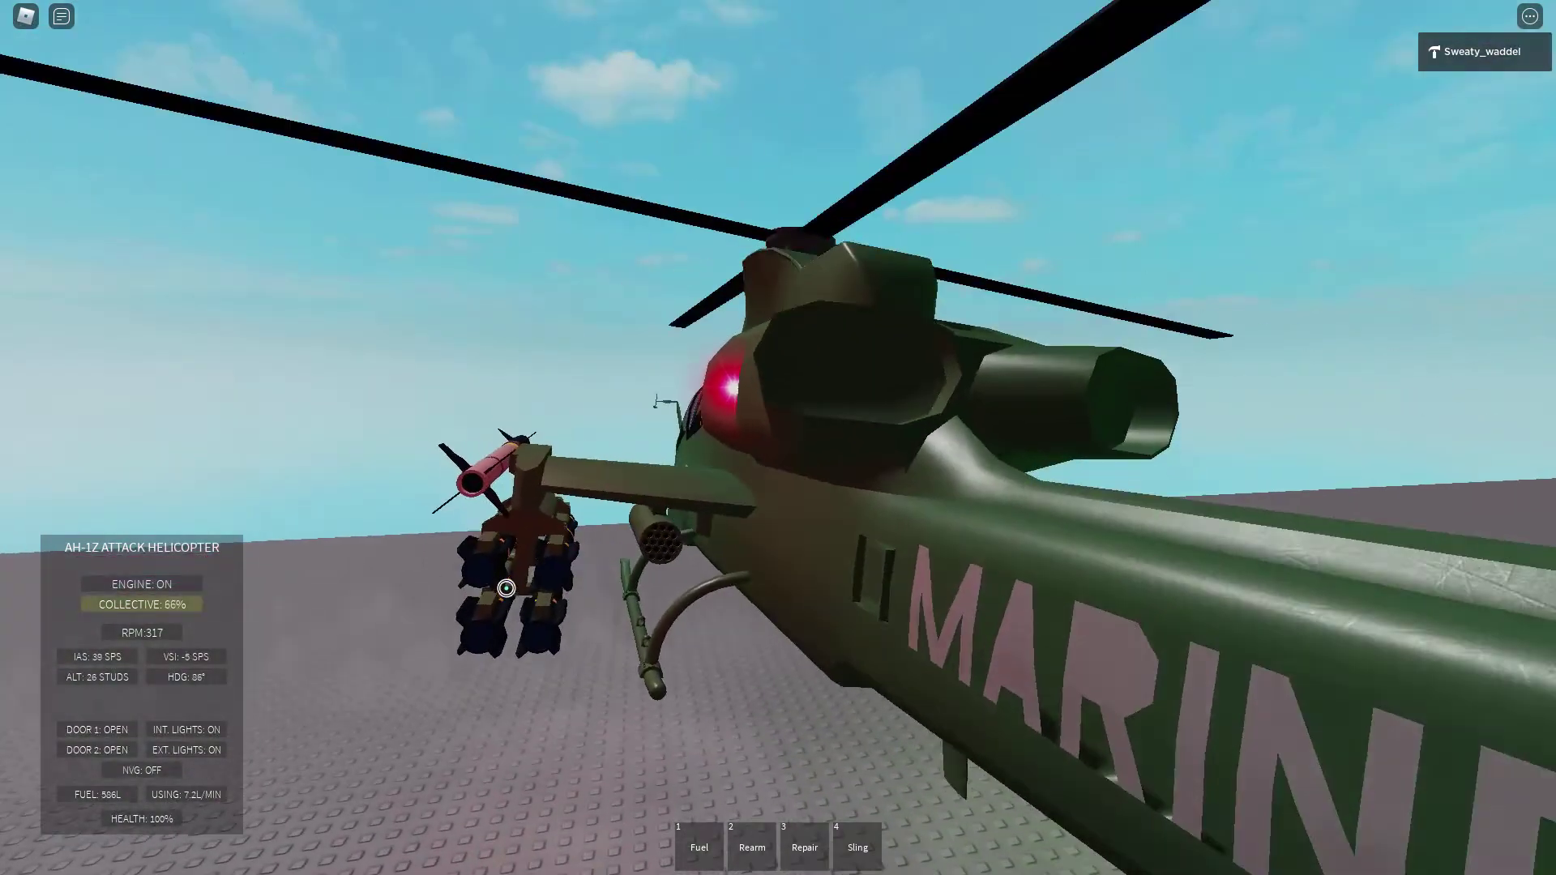
mouse_move(506, 589)
right_down()
mouse_move(455, 604)
mouse_move(599, 618)
right_up()
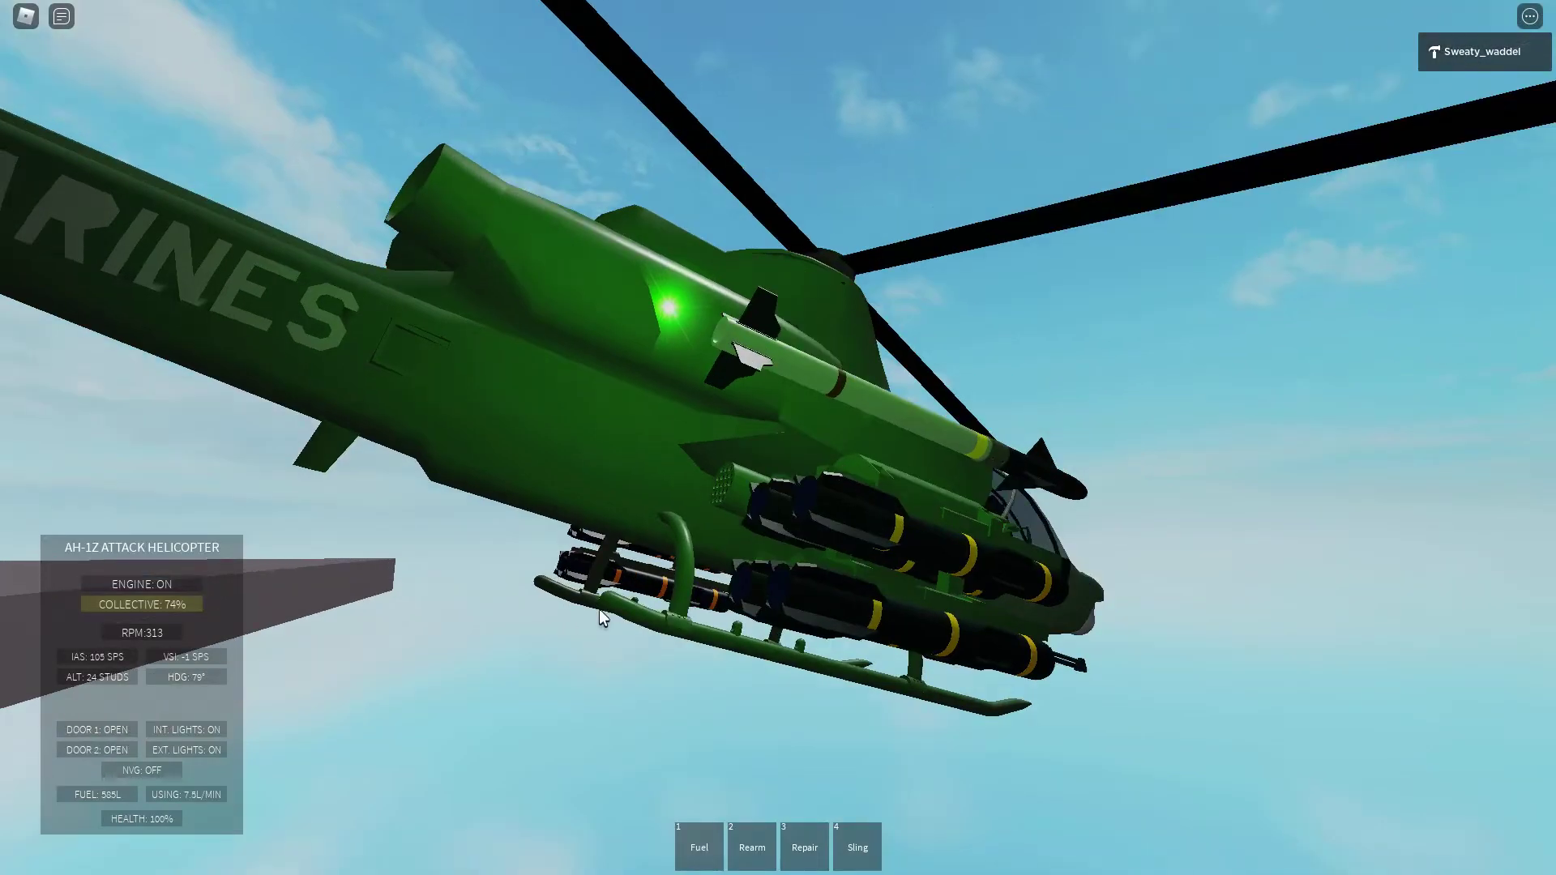
scroll(598, 618, down, 5)
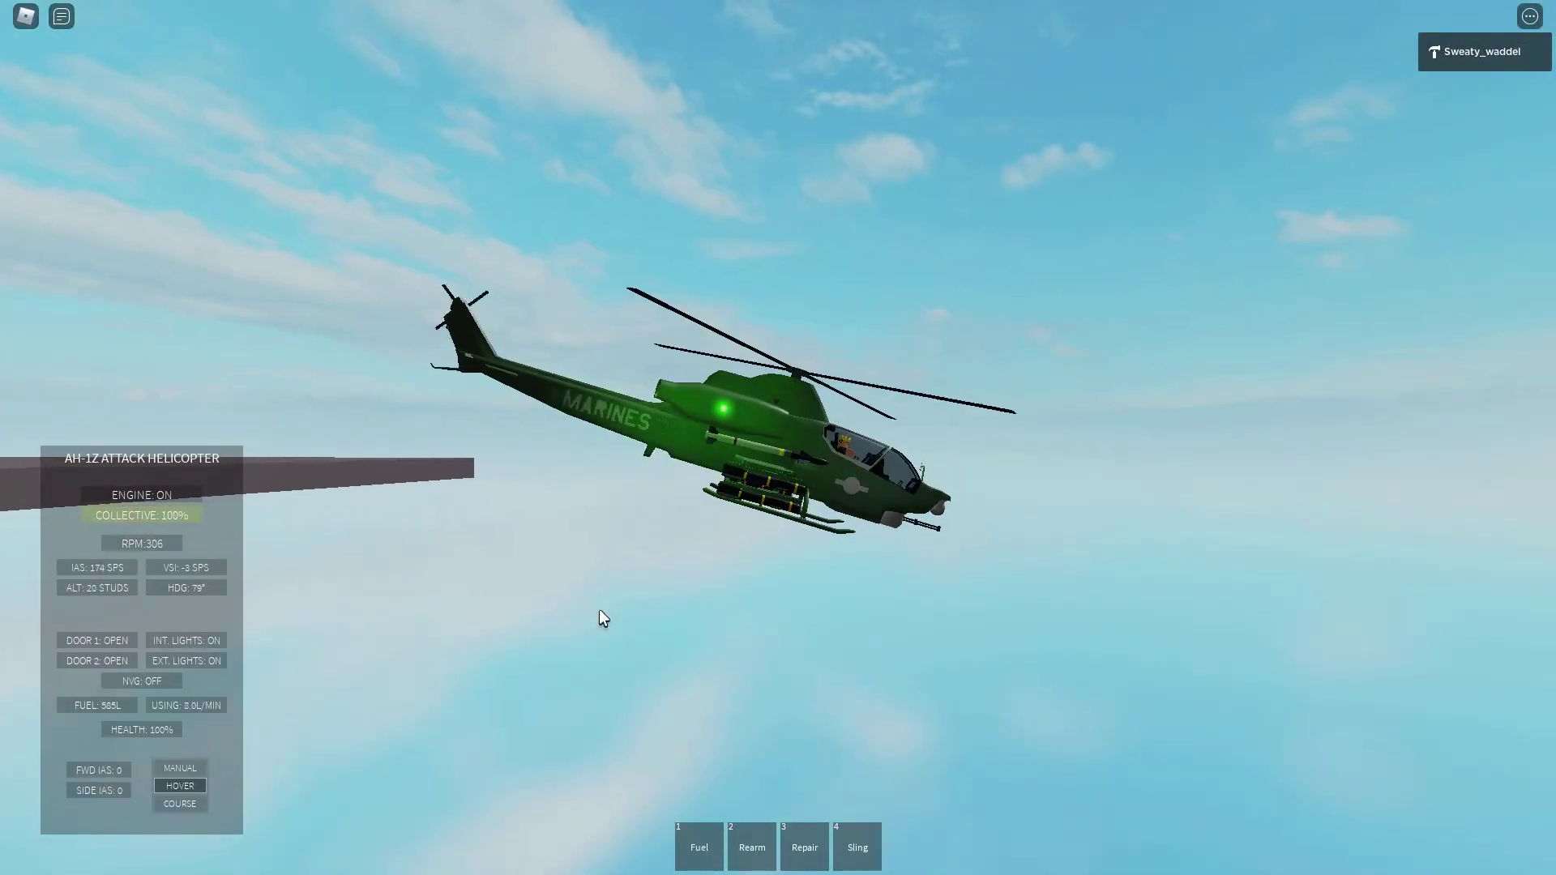
key(f)
key(e)
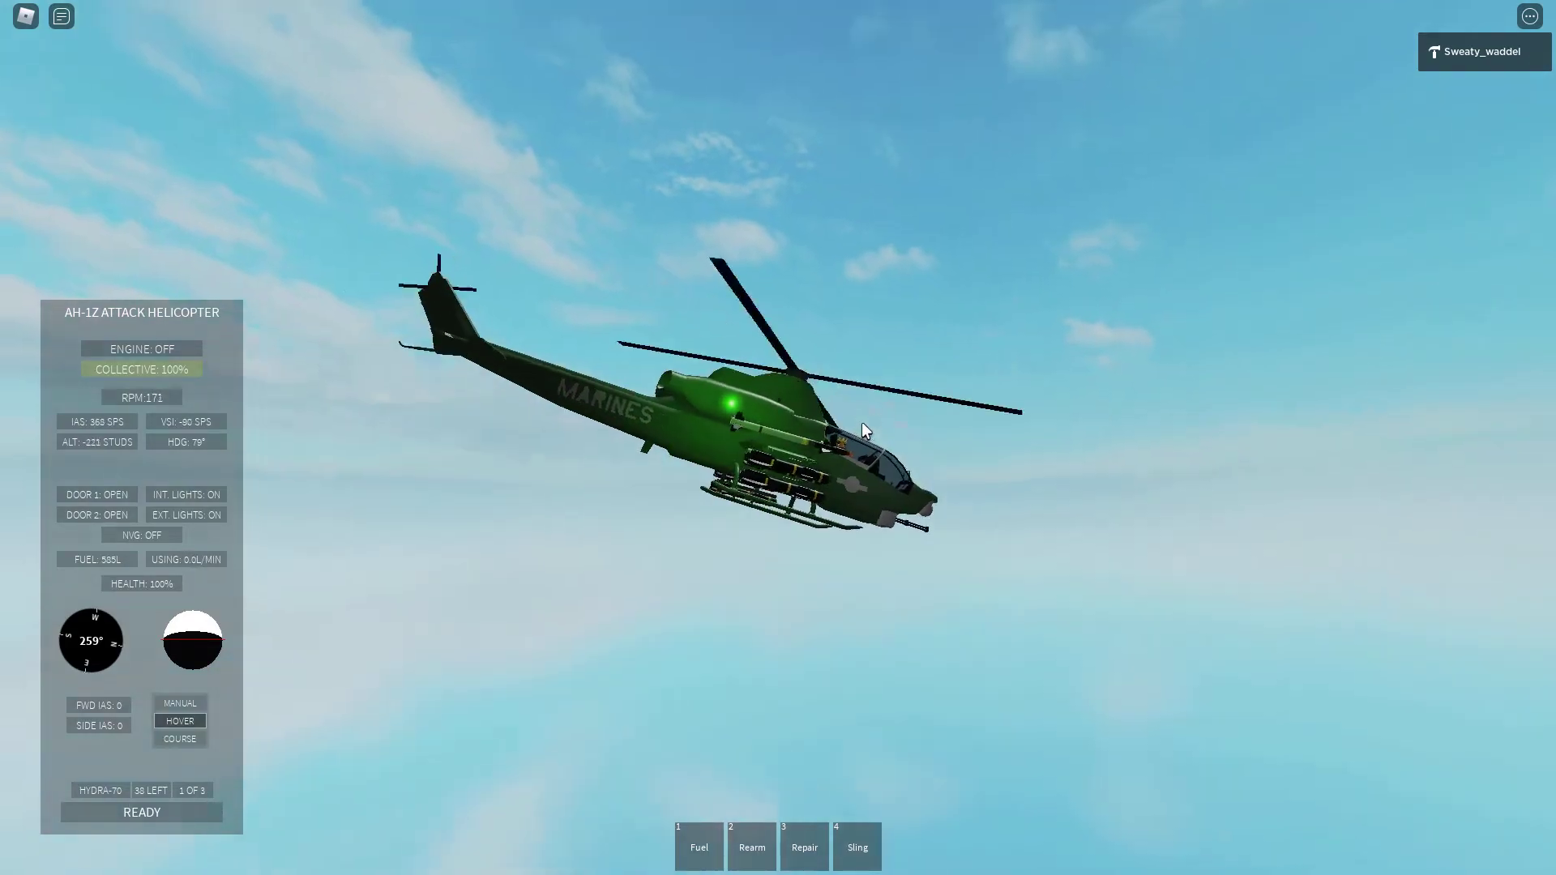
key(m)
click(757, 381)
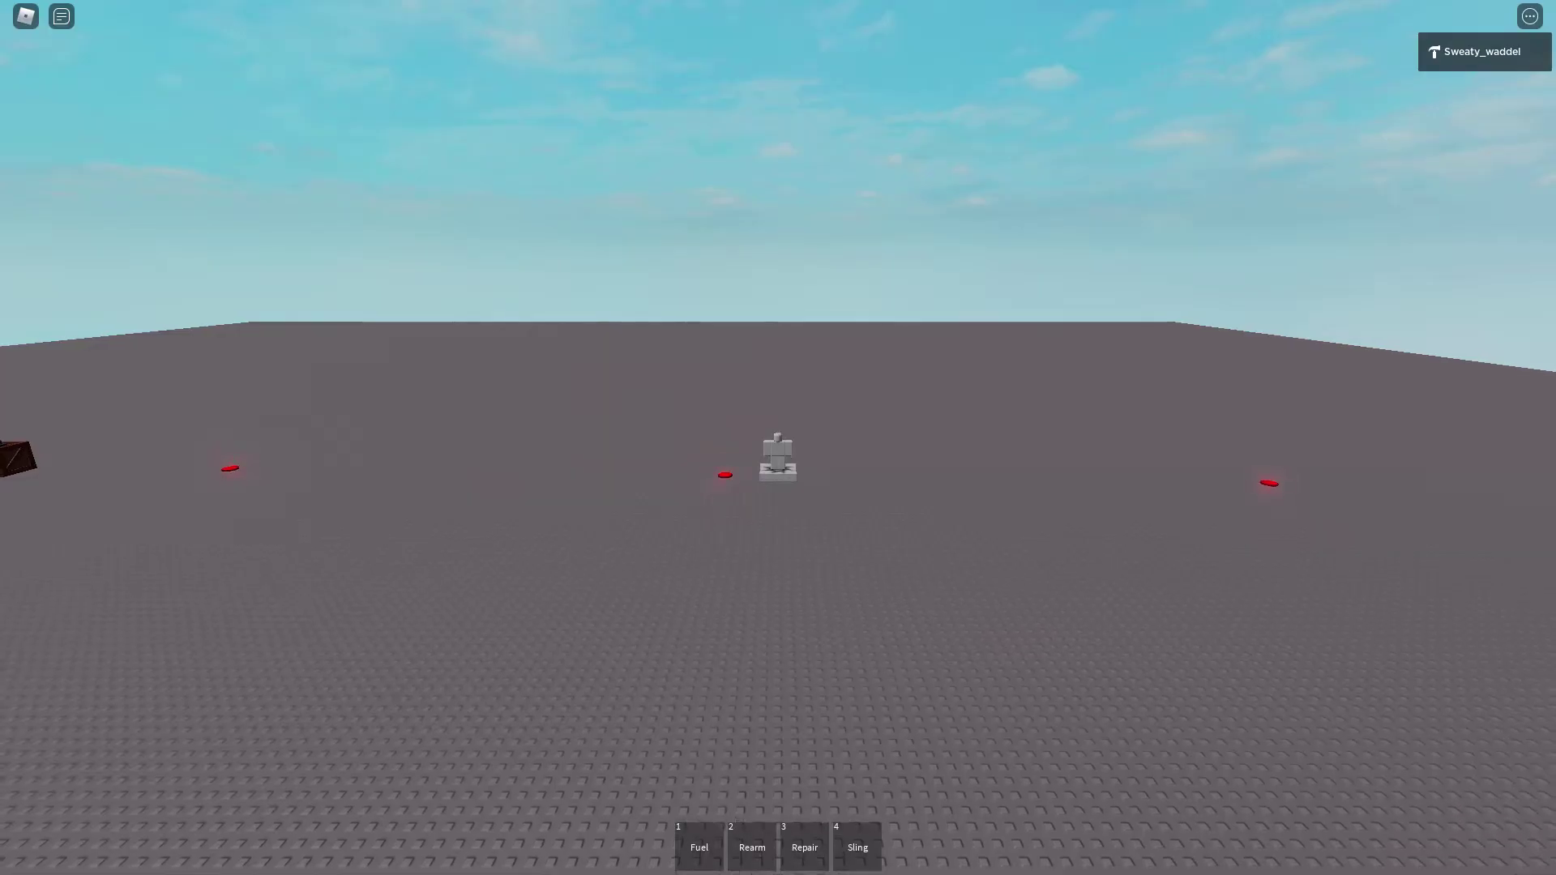
Walk the respawned avatar from the spawn pad toward the UH-1Y spawner.
key(w)
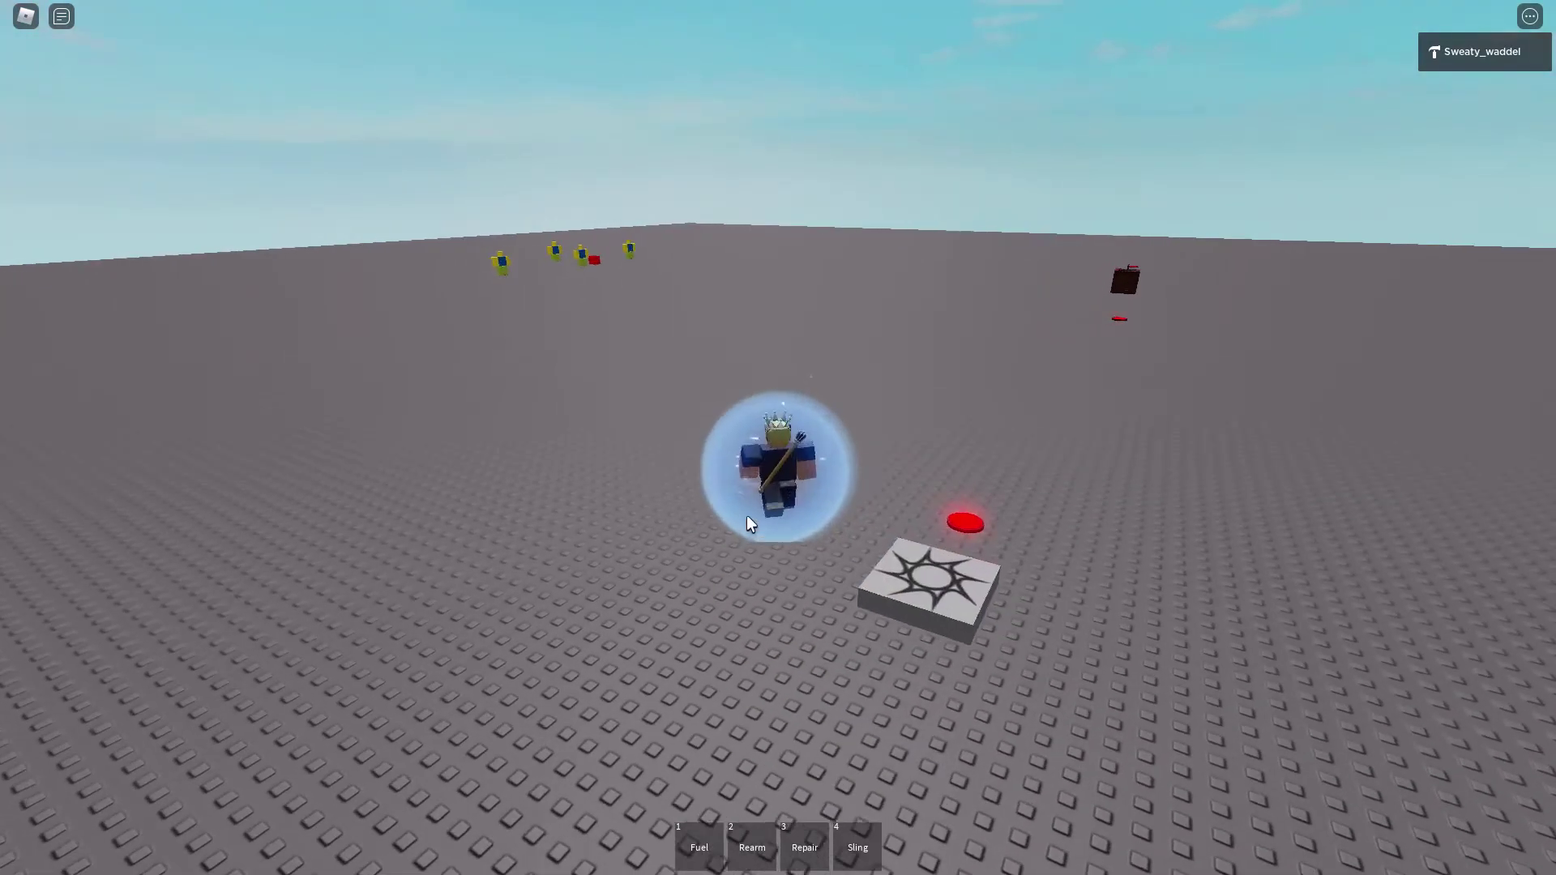
right_drag(746, 523, 747, 523)
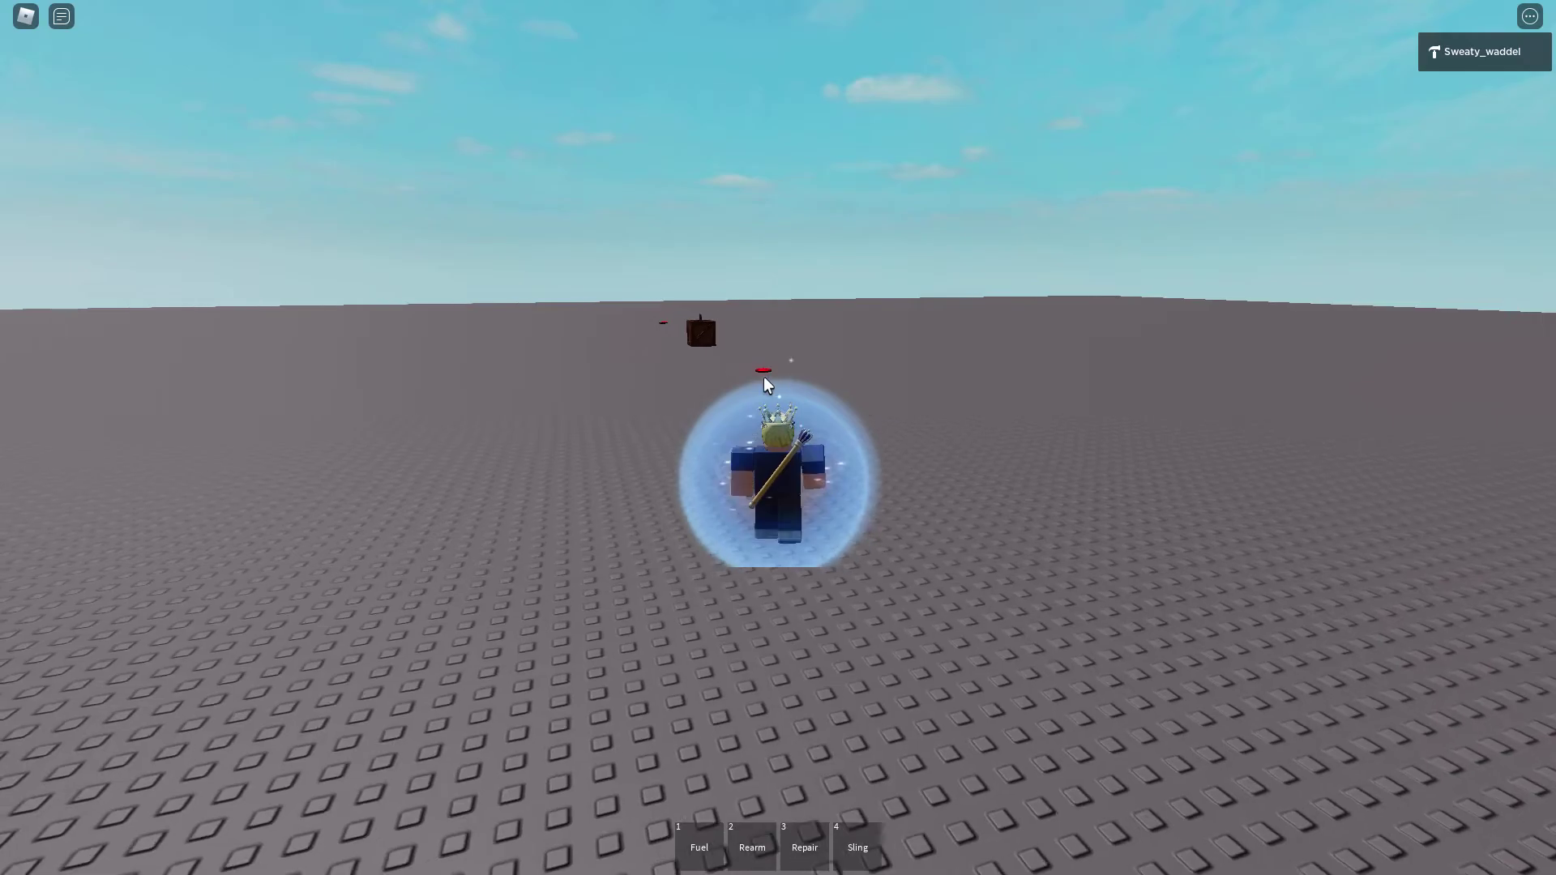
right_drag(778, 431, 780, 430)
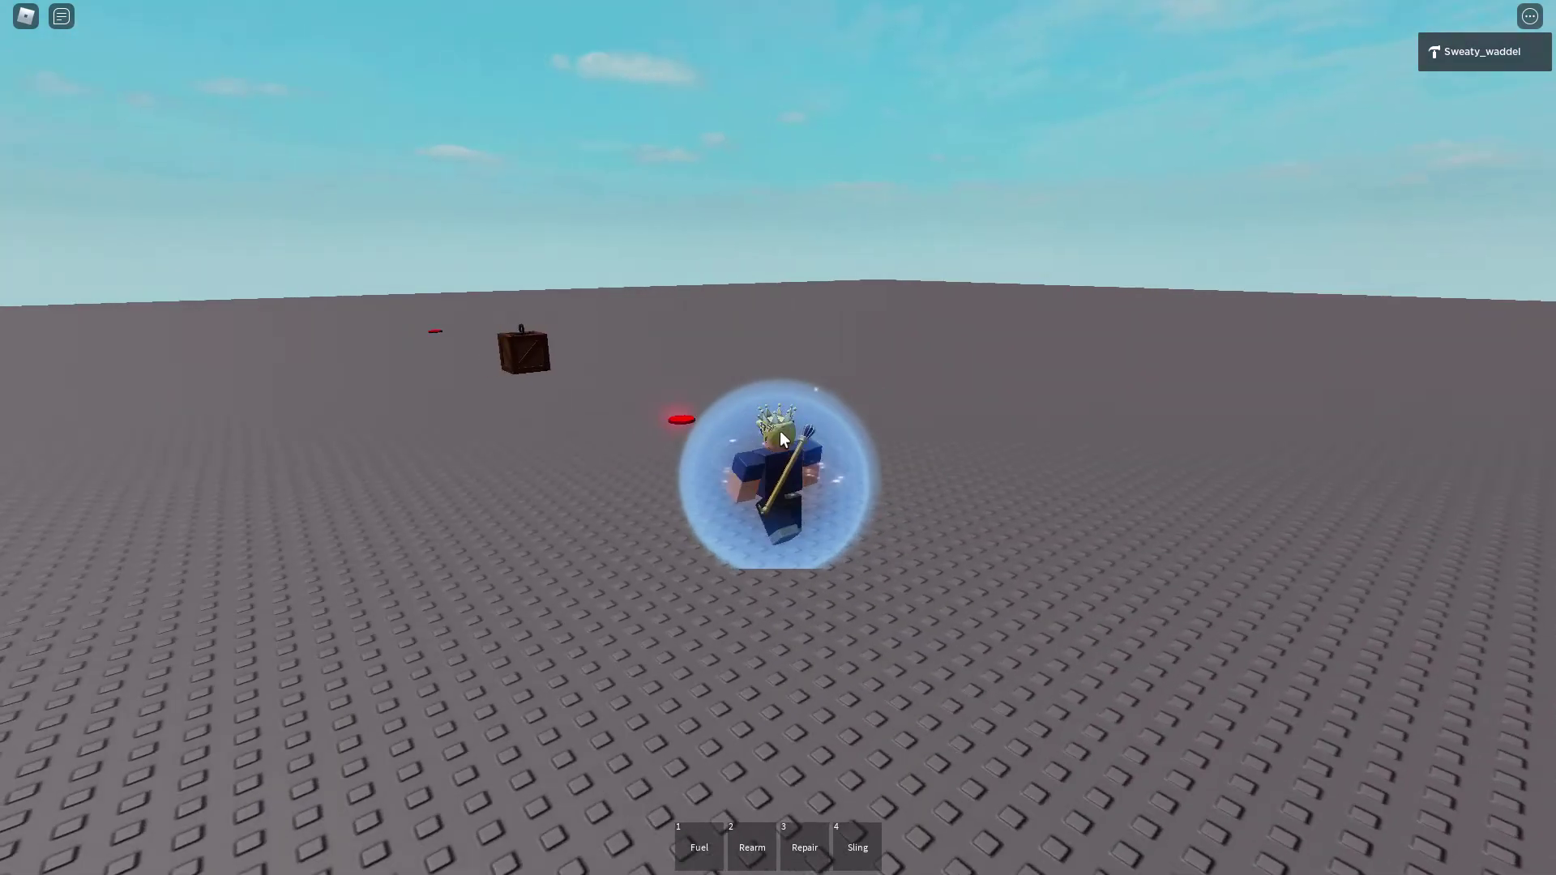
key(s)
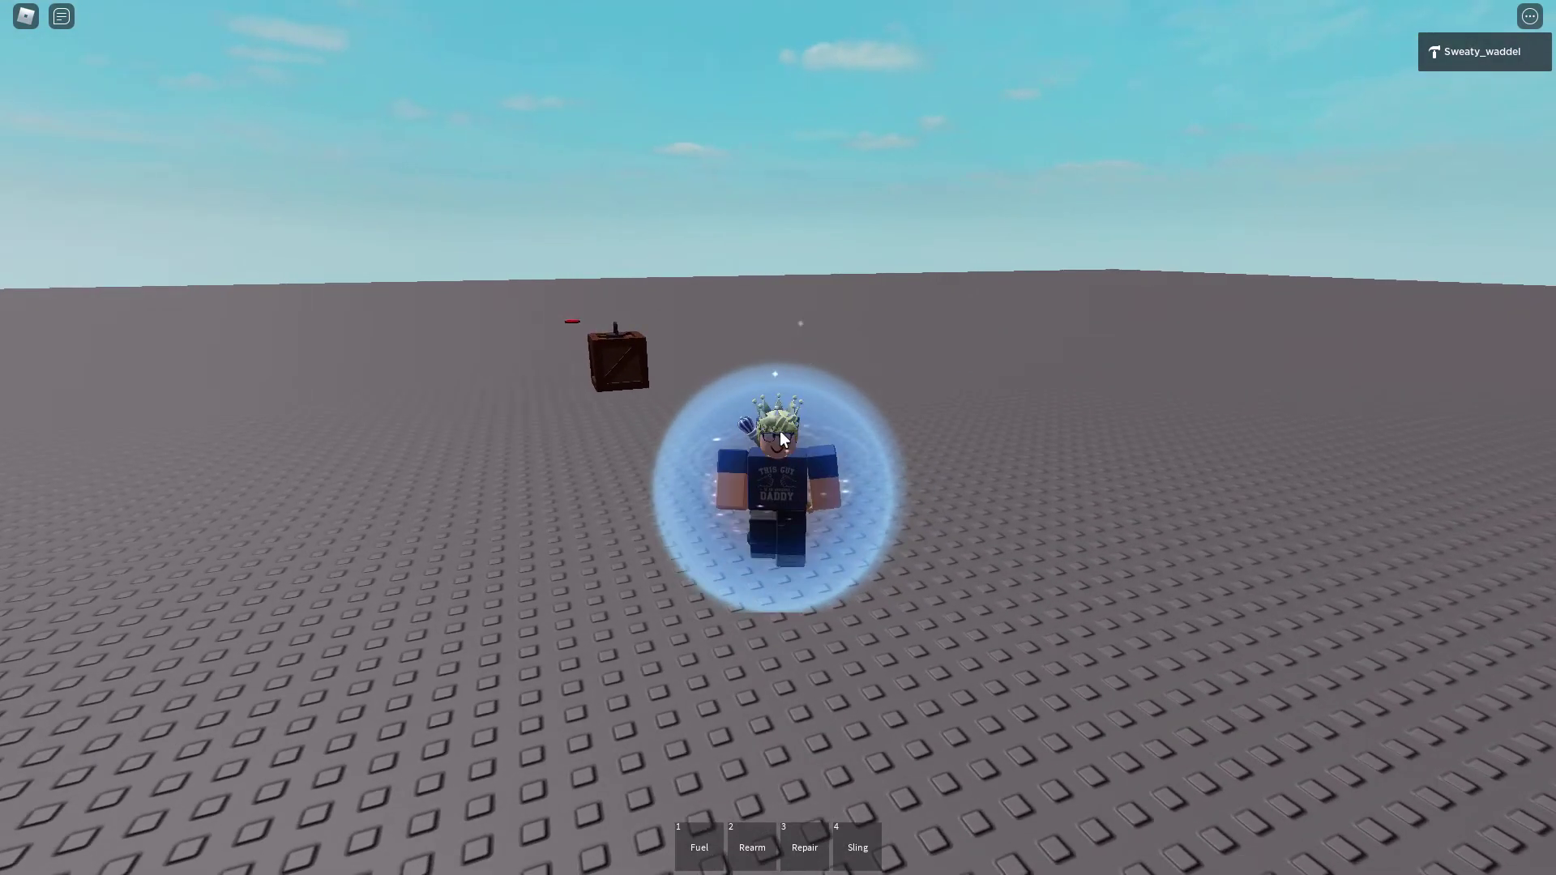
Move from the UH-1Y pilot seat to the cabin door gun and fire it at the ground.
key(e)
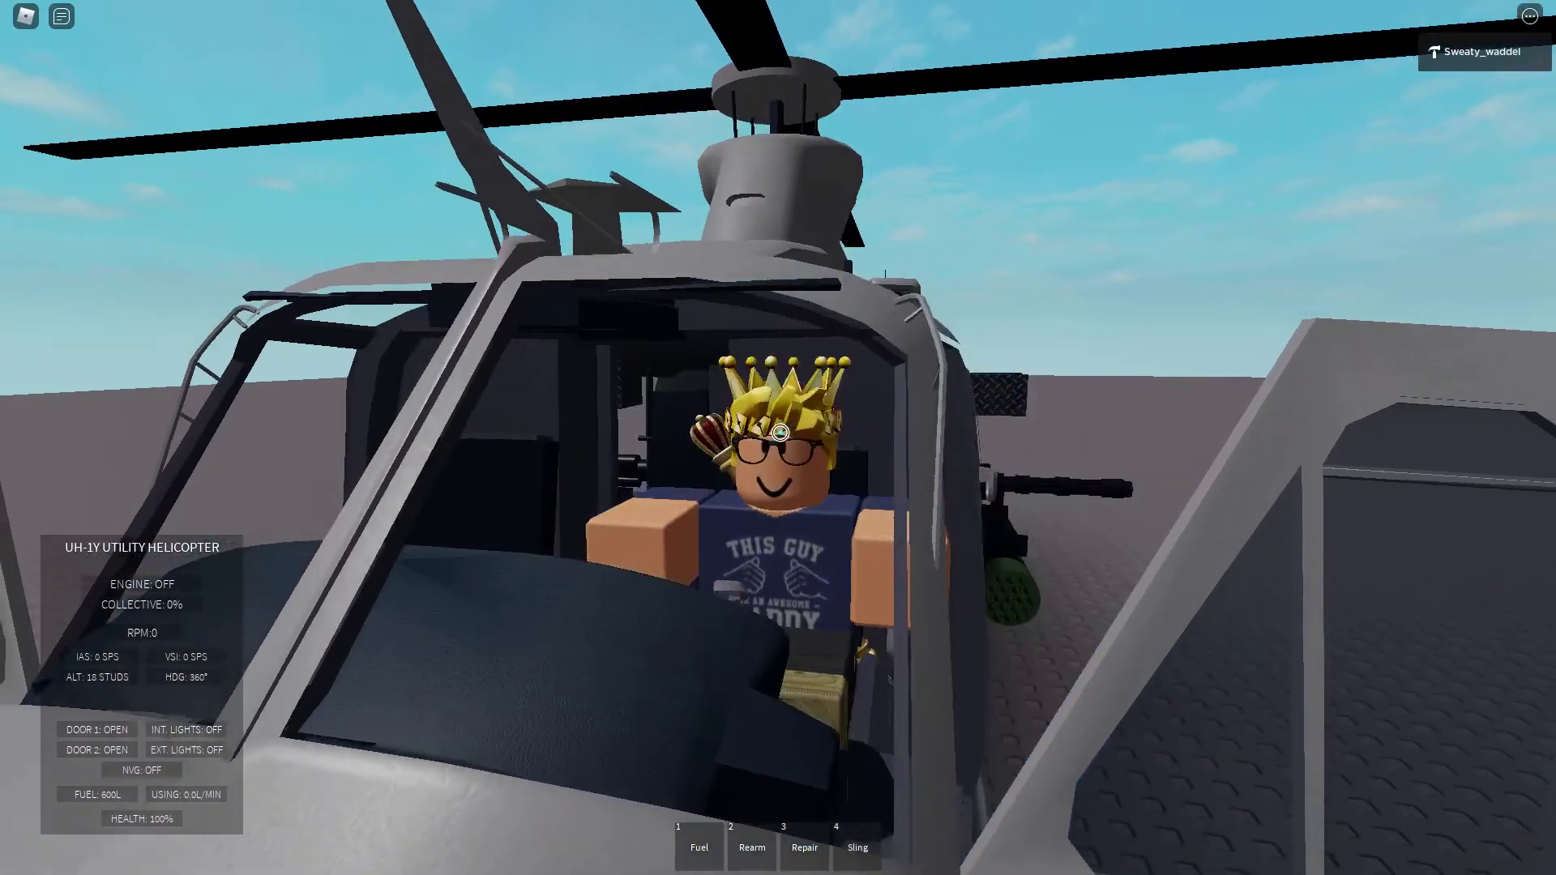
key(space)
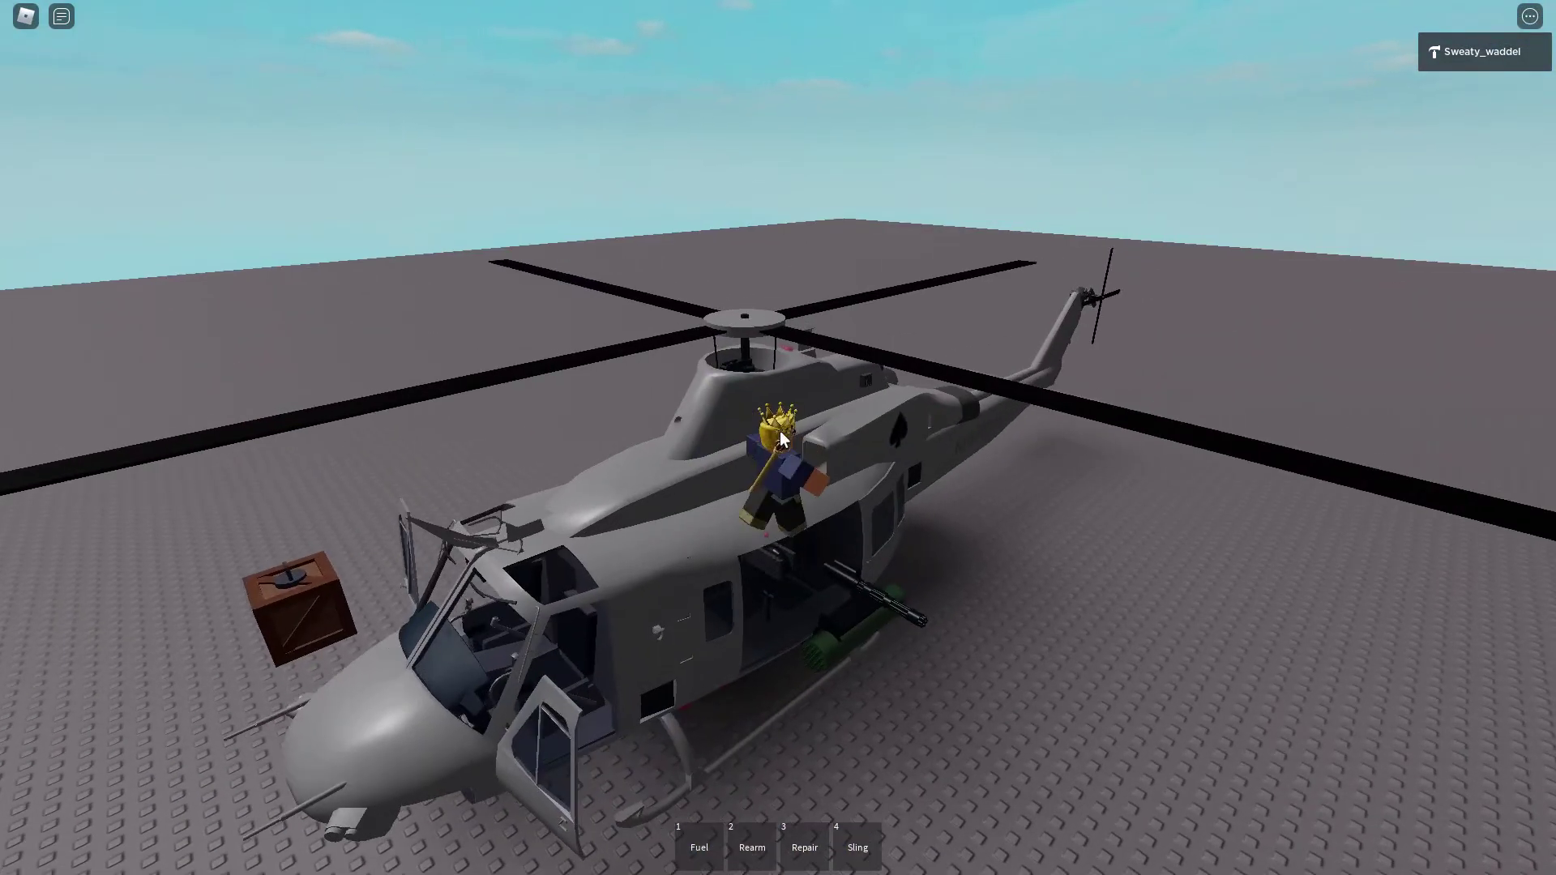
right_drag(779, 431, 779, 440)
right_drag(1009, 444, 1010, 444)
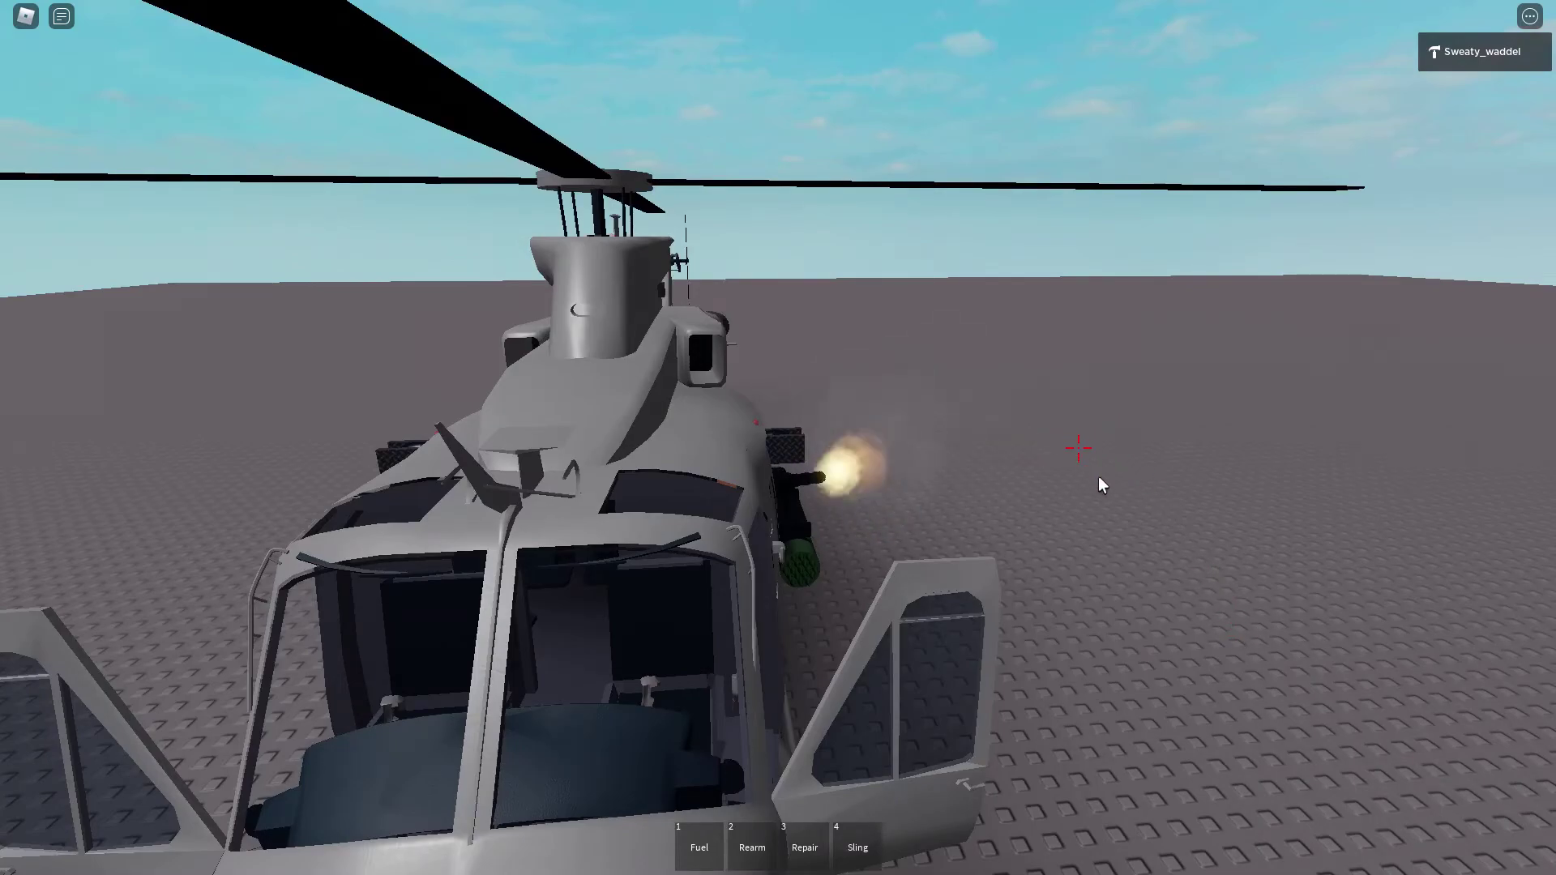
right_drag(1098, 477, 1025, 492)
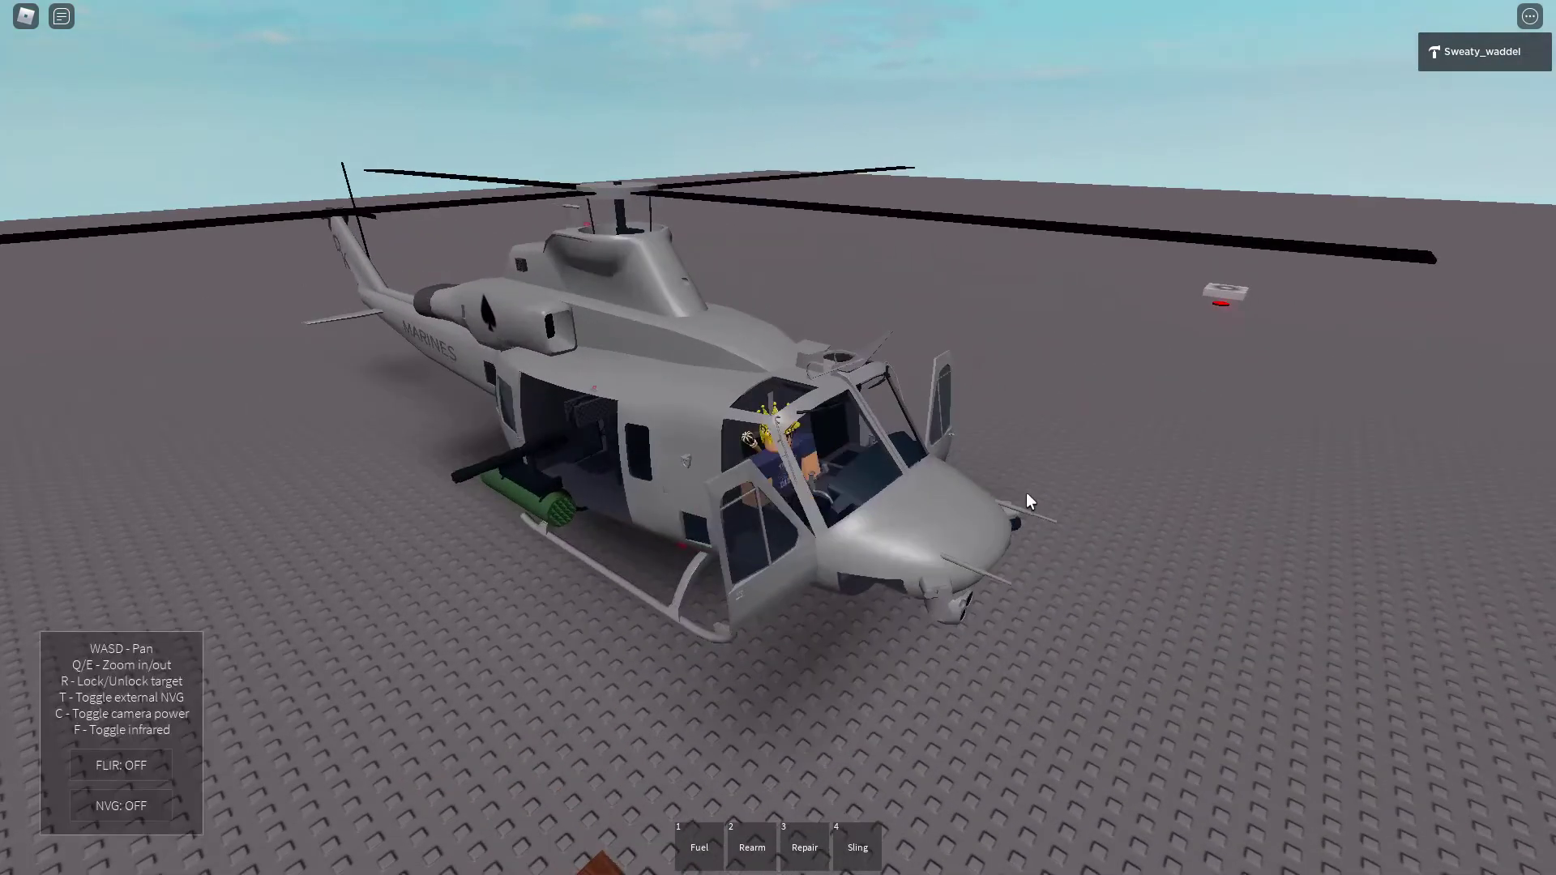
Jump out, walk back, and retake the UH-1Y camera seat, orbiting to view the nose and tail.
key(space)
key(s)
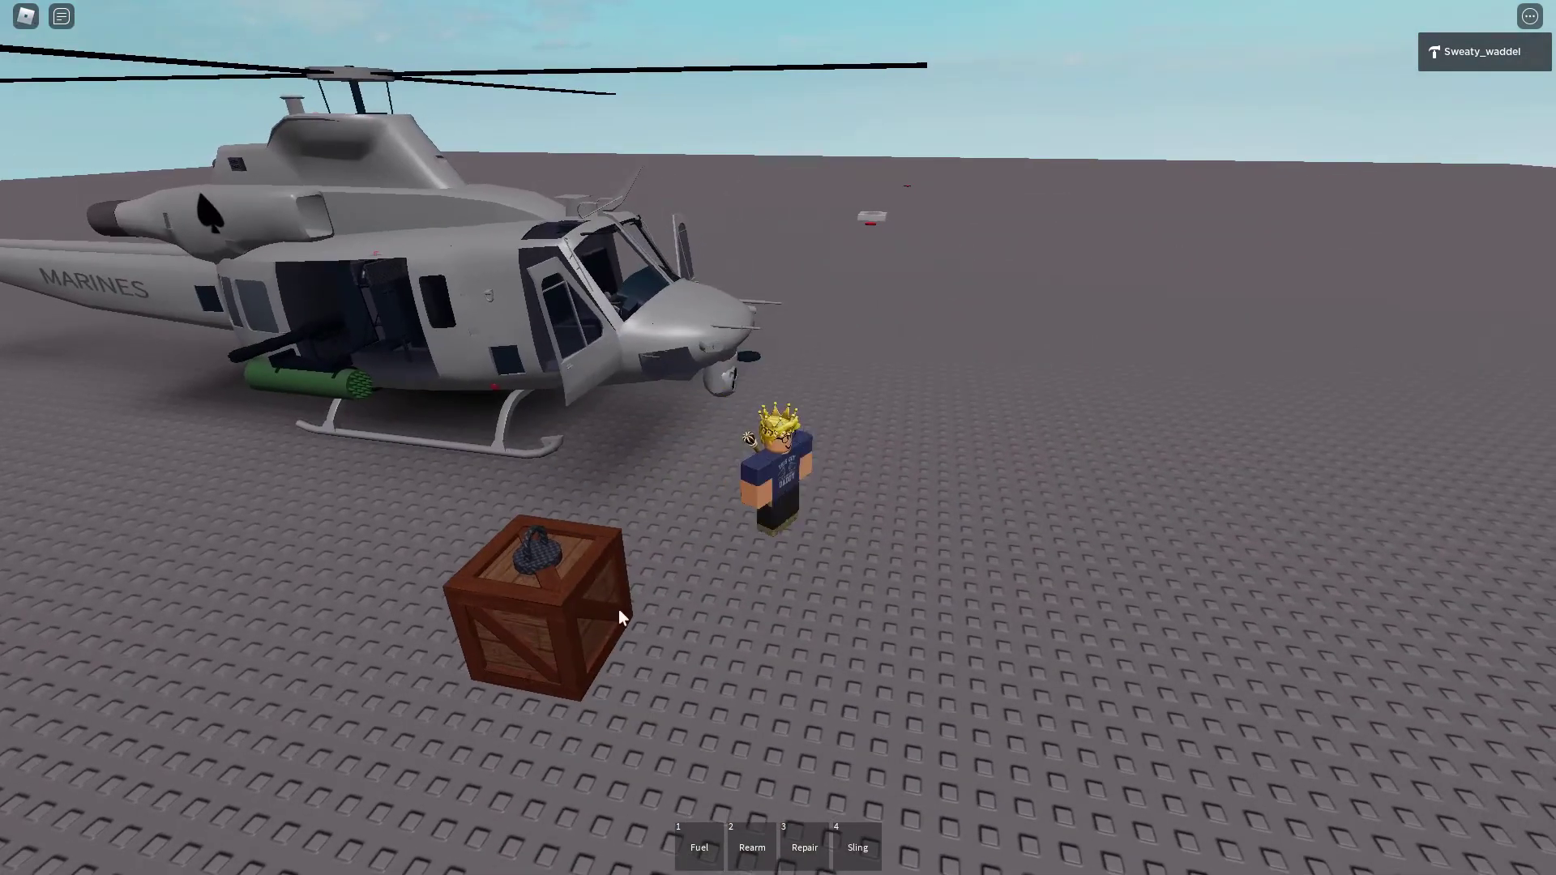
key(w)
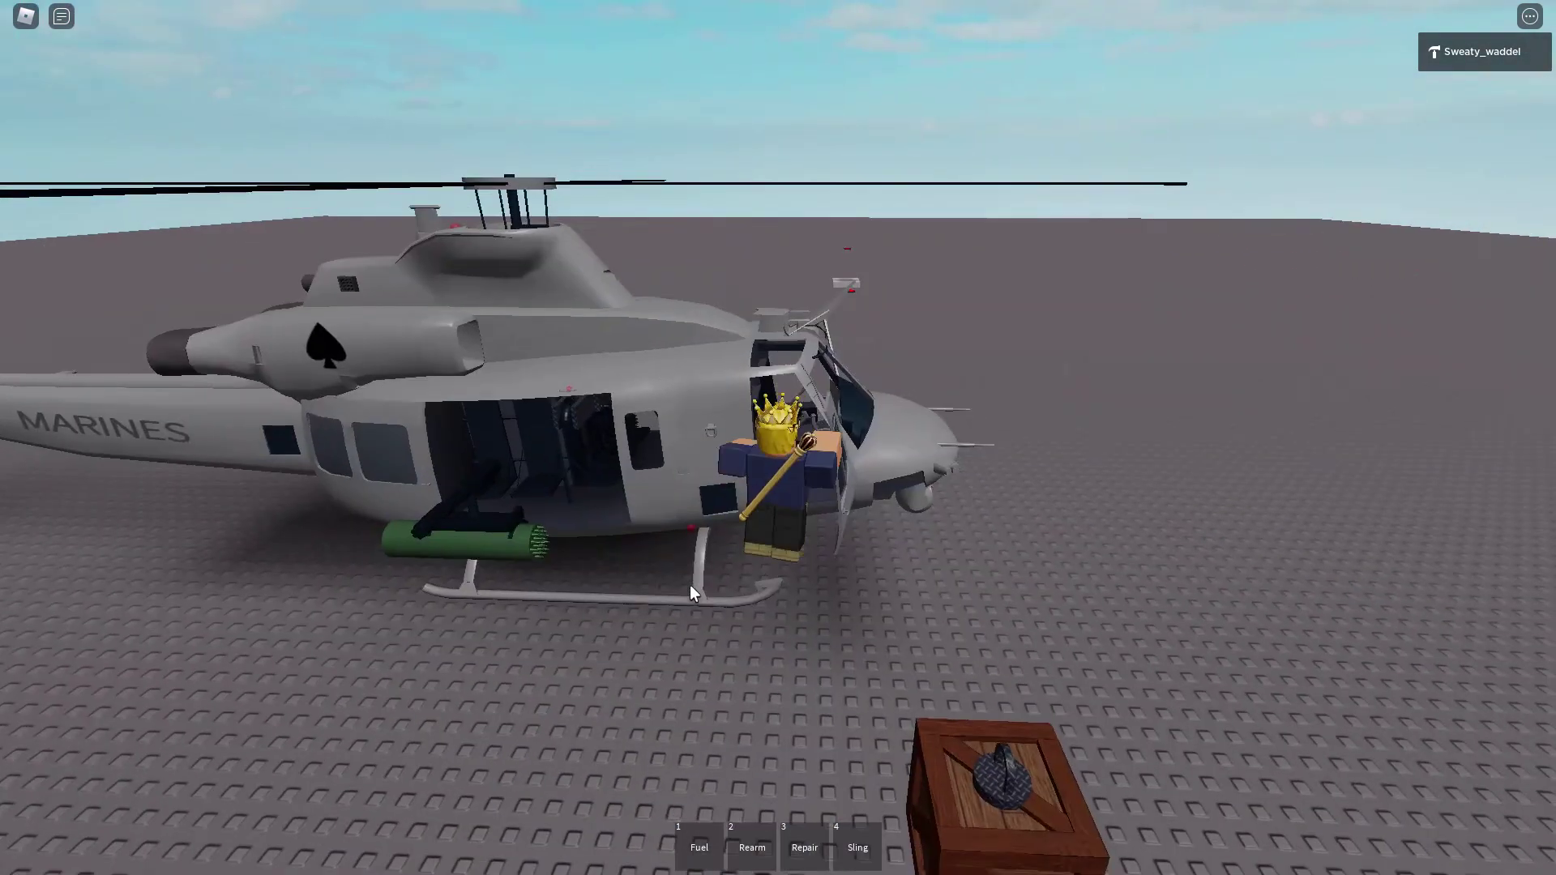
key(w)
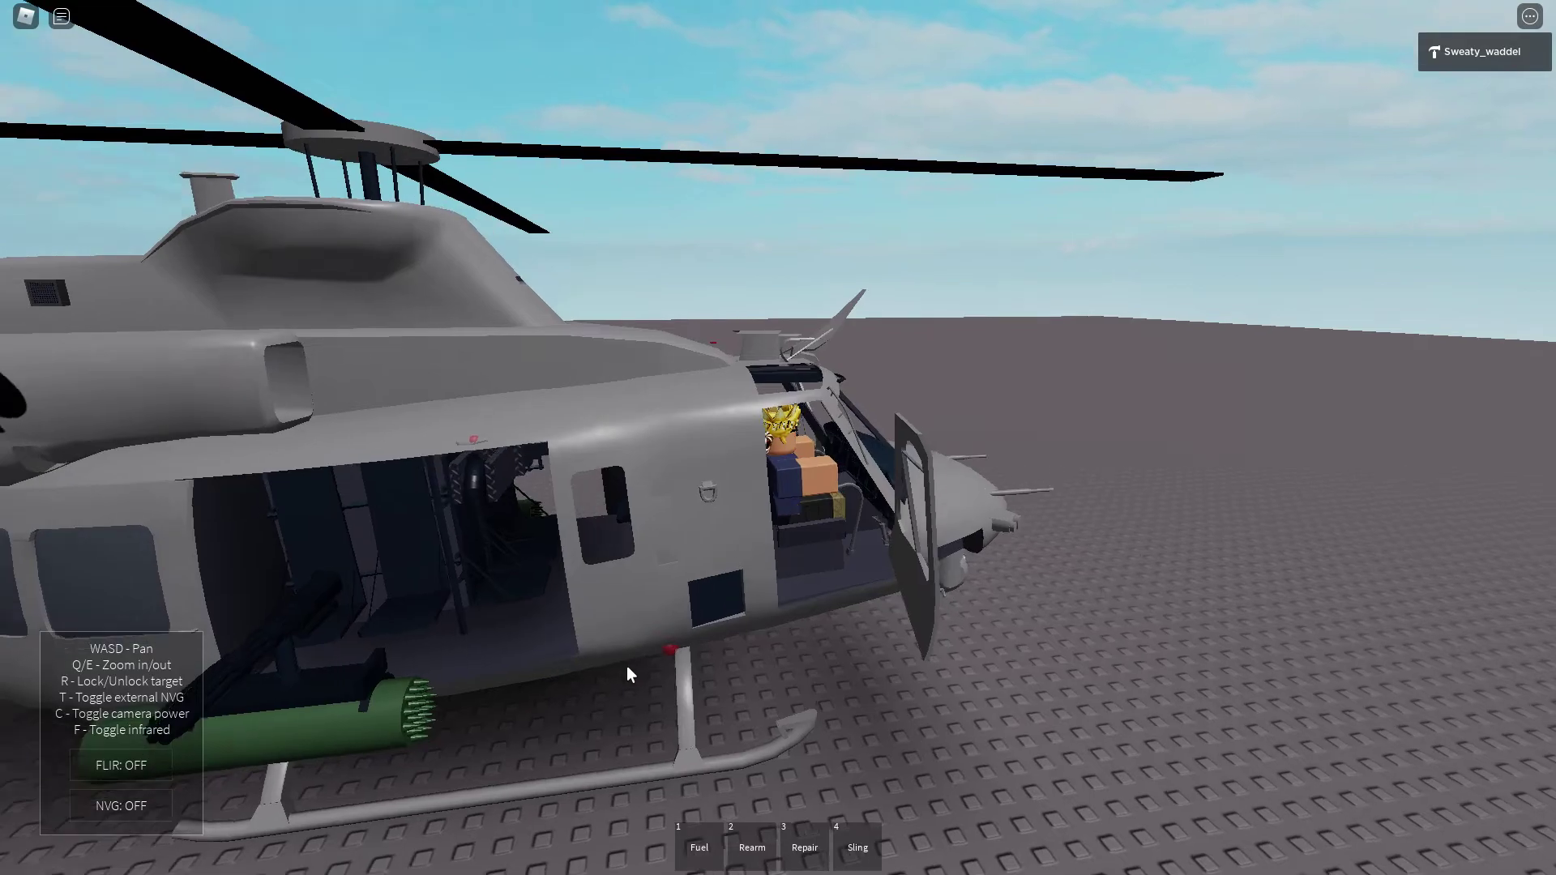
right_drag(621, 666, 676, 650)
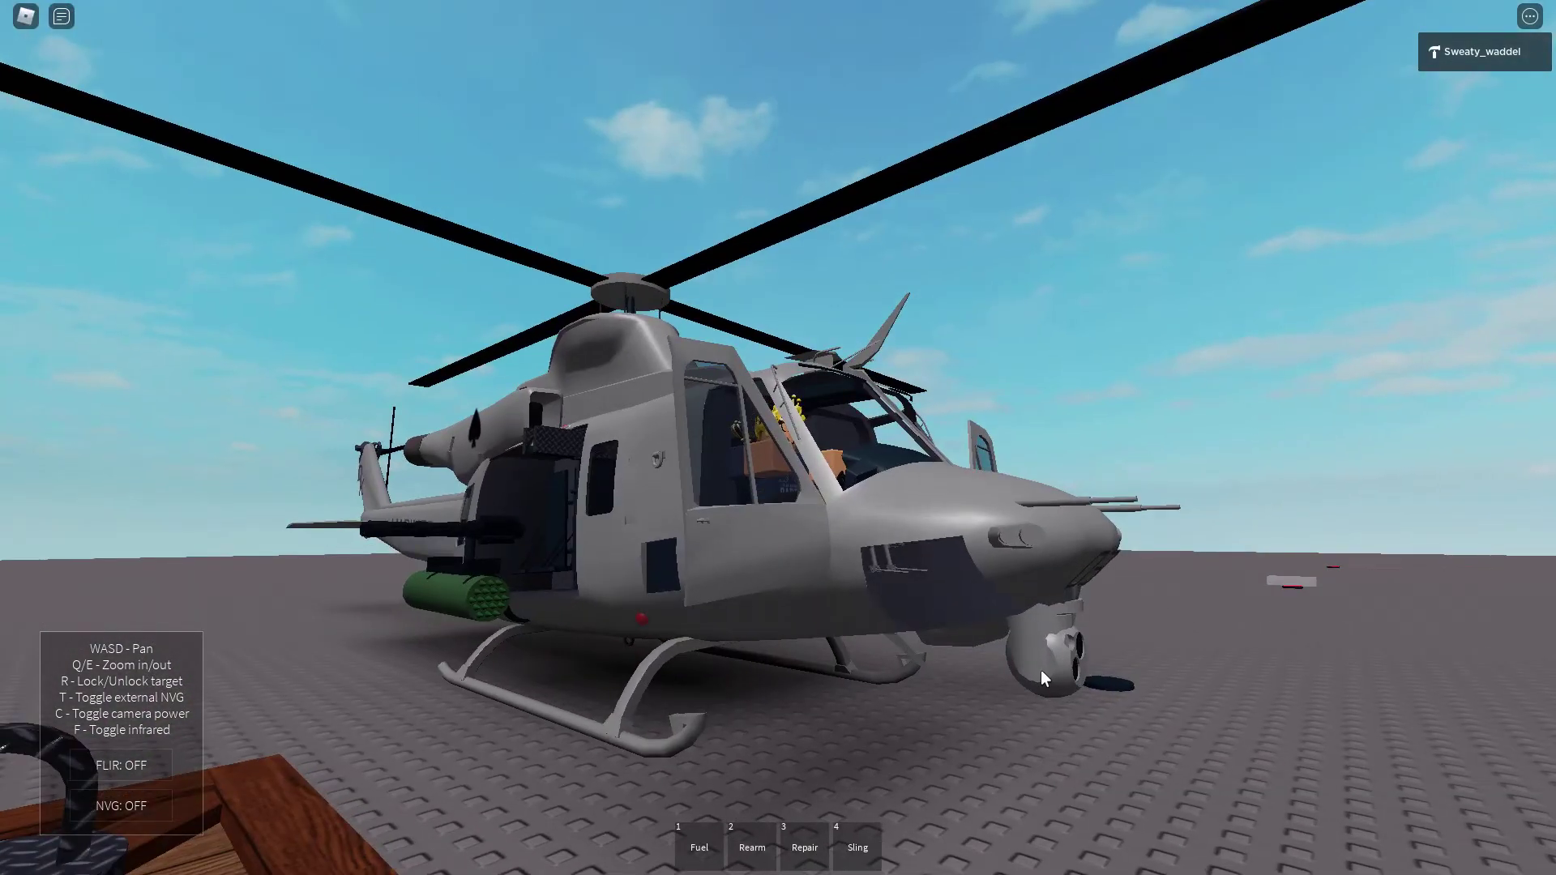
right_drag(670, 733, 706, 725)
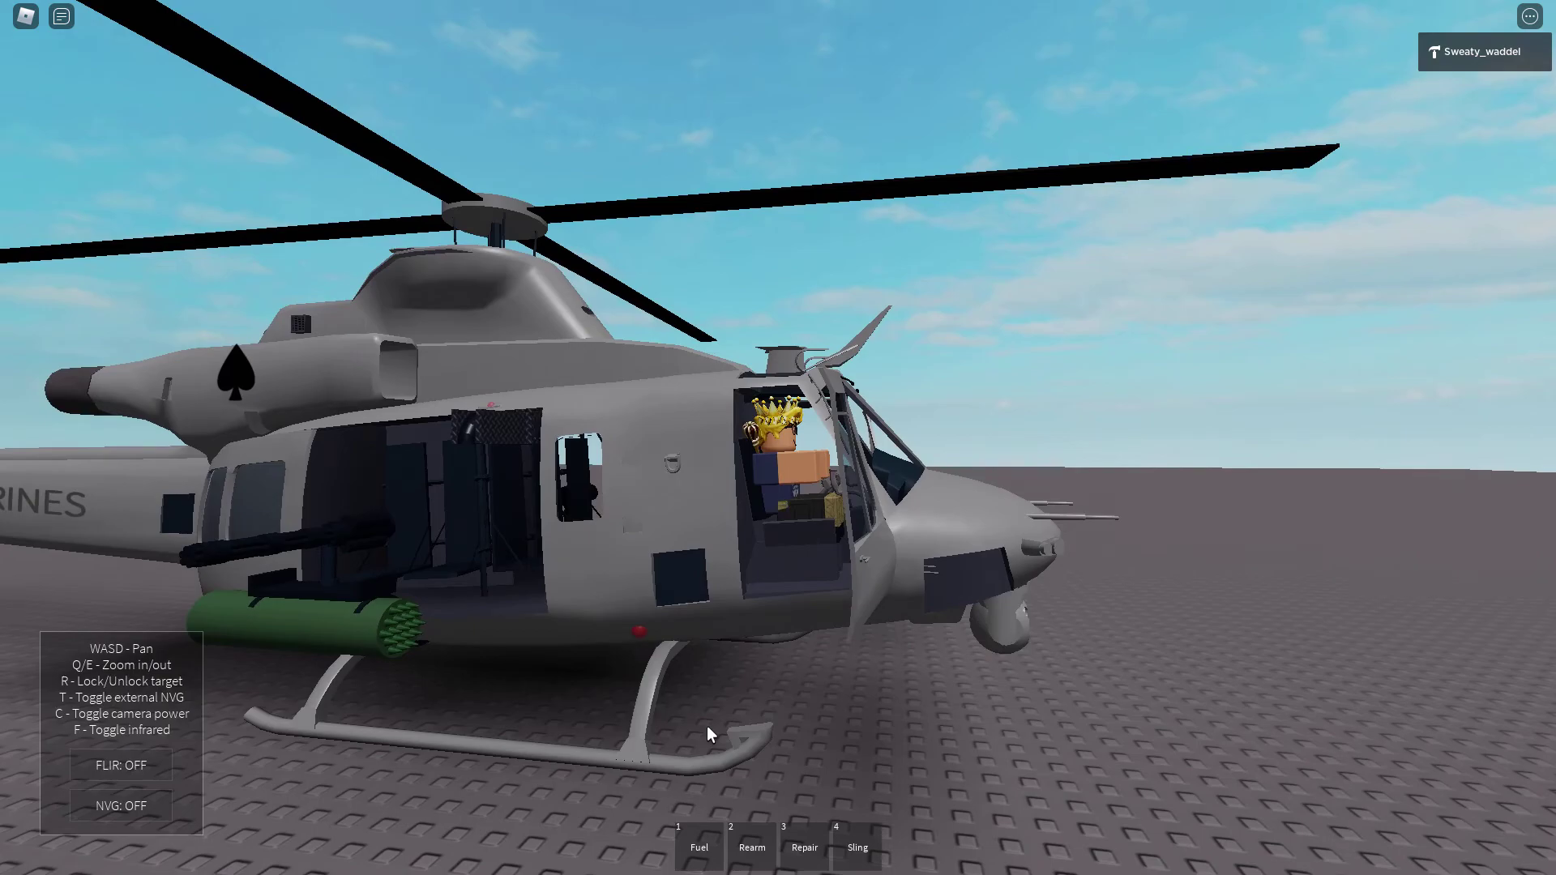
right_drag(706, 726, 706, 726)
Leave the UH-1Y seat and walk the avatar over beside the crate.
key(space)
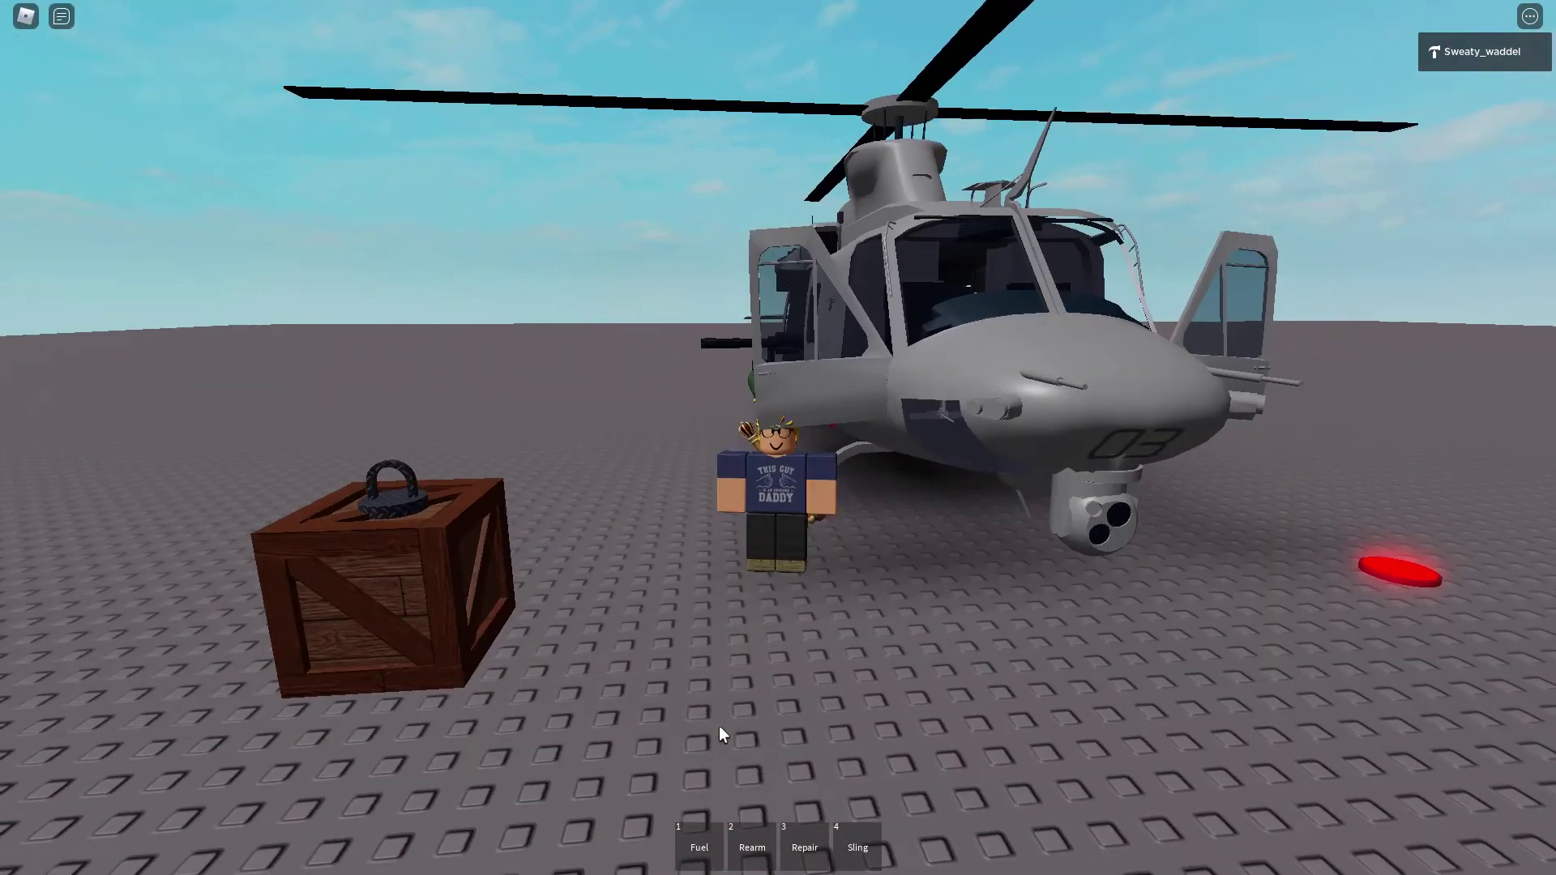
key(w)
right_drag(719, 726, 719, 726)
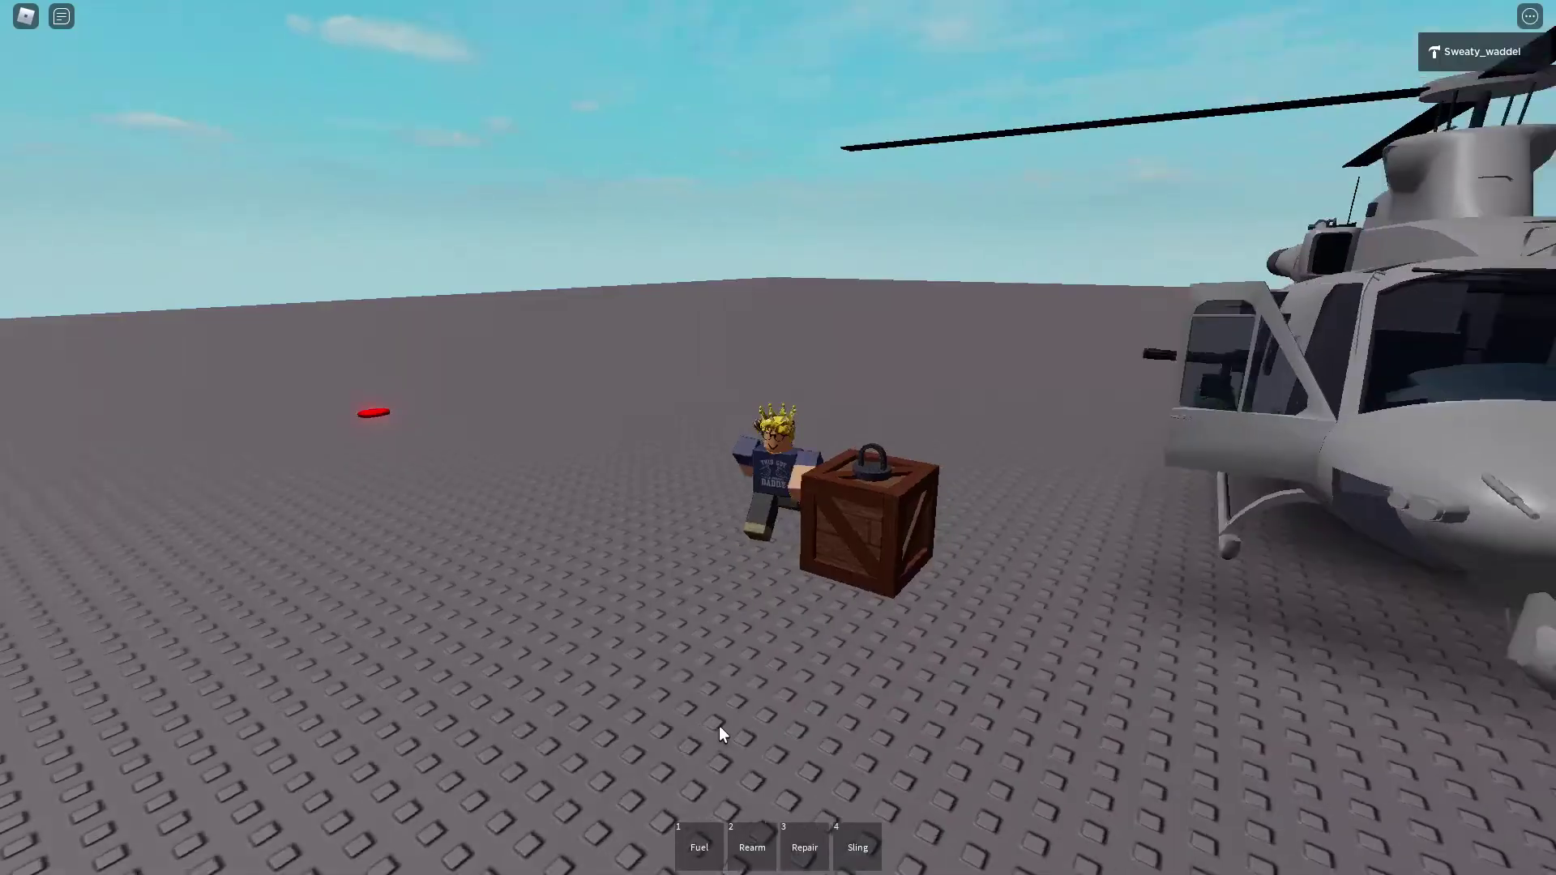
key(s)
scroll(773, 612, up, 3)
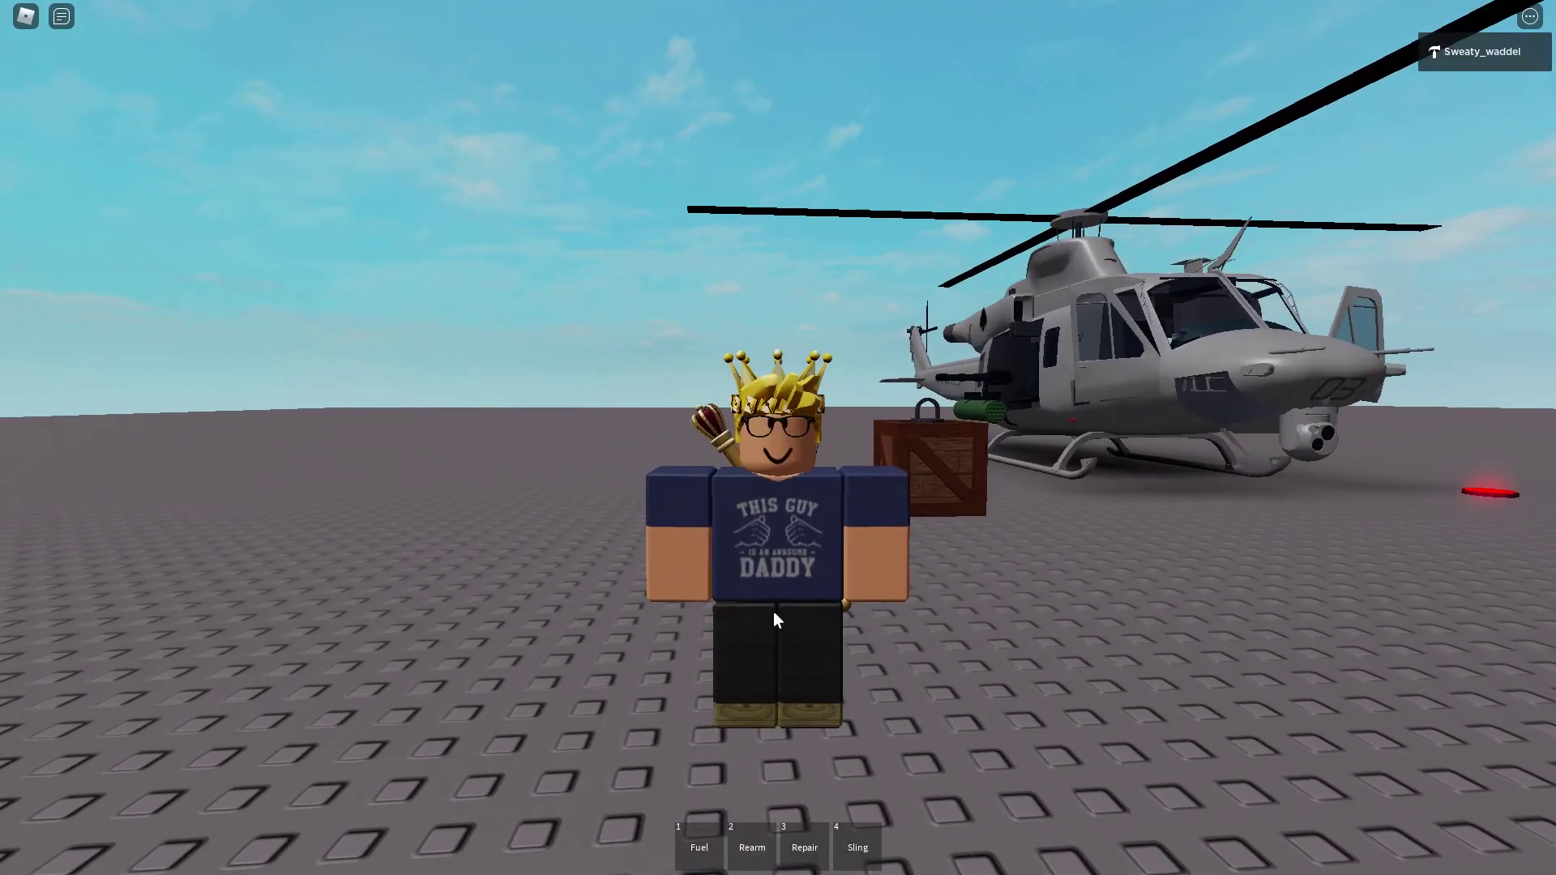